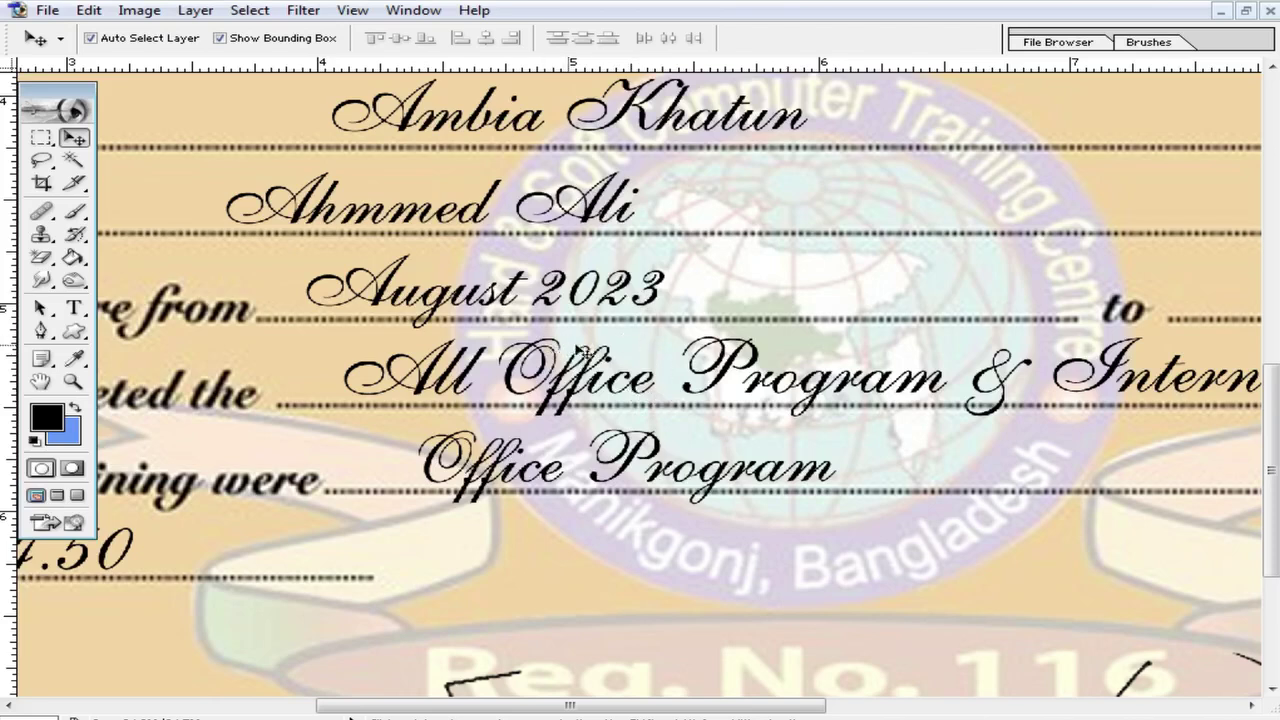
Step: Zoom and pan around the certificate to bring its top section into view
key("ctrl+minus")
left_click_drag(586, 393, 493, 345)
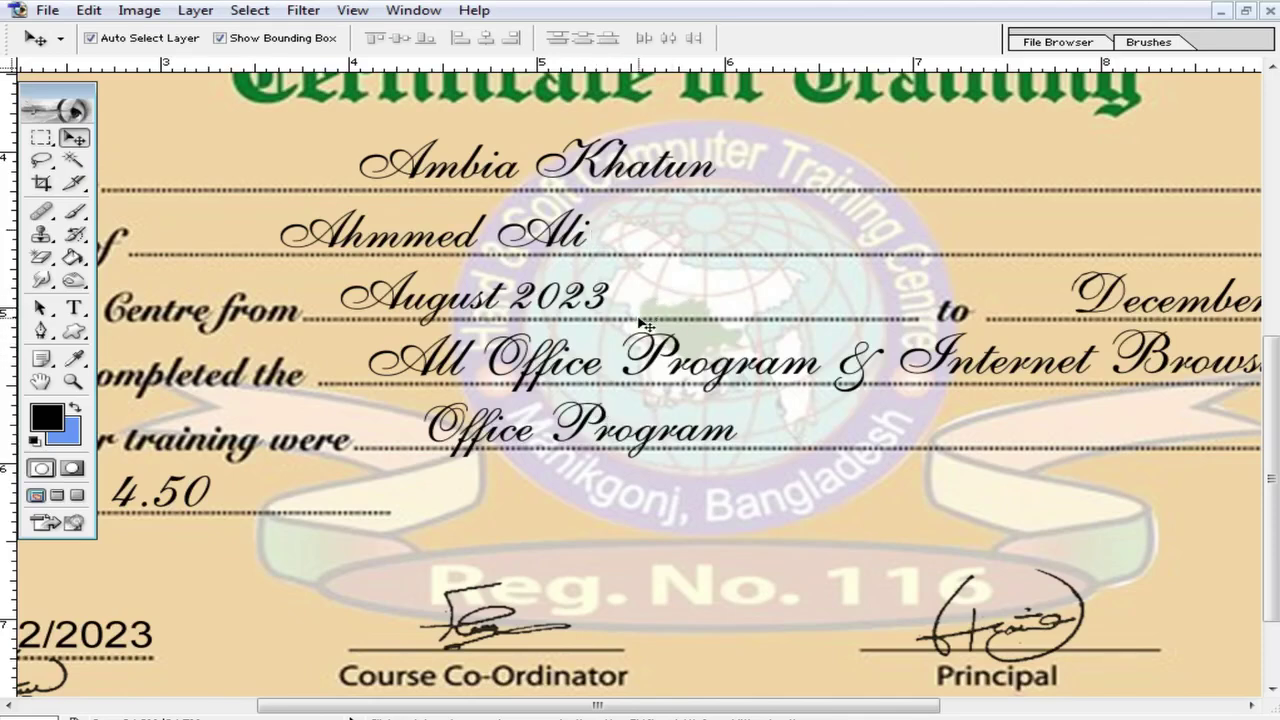
left_click(632, 291, "alt")
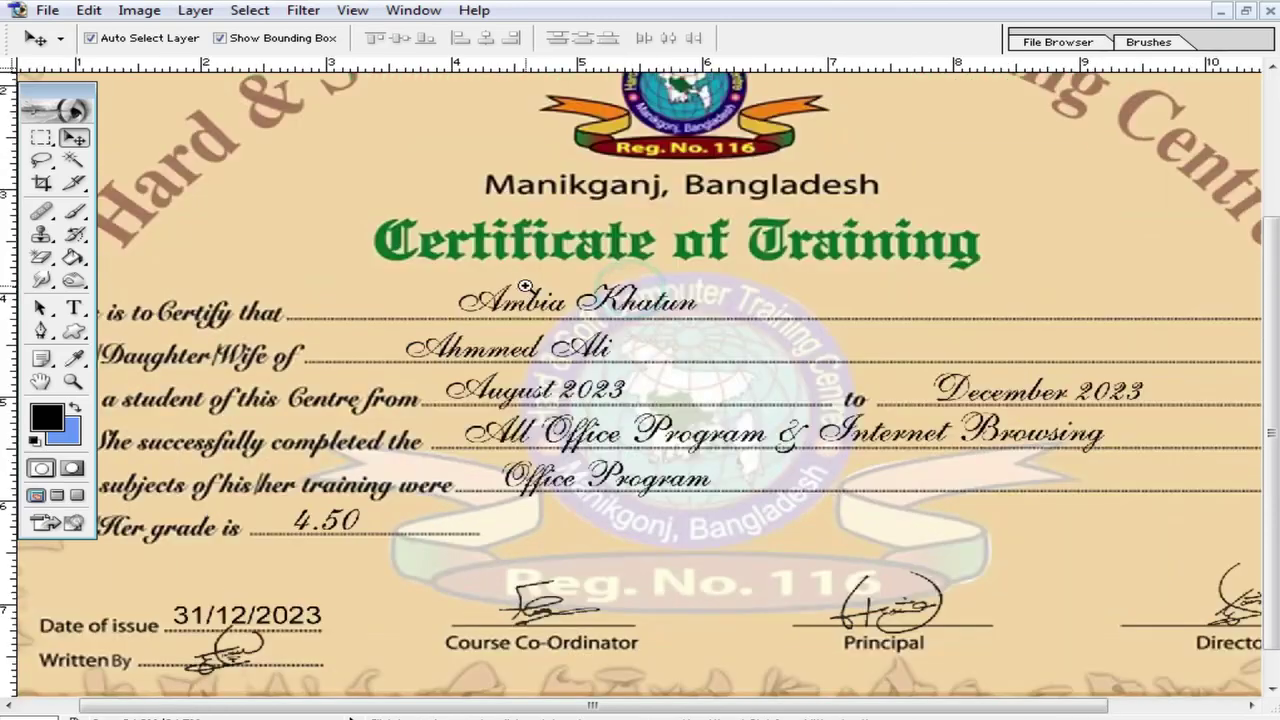
key("ctrl+plus")
key("ctrl+plus")
key("ctrl+minus")
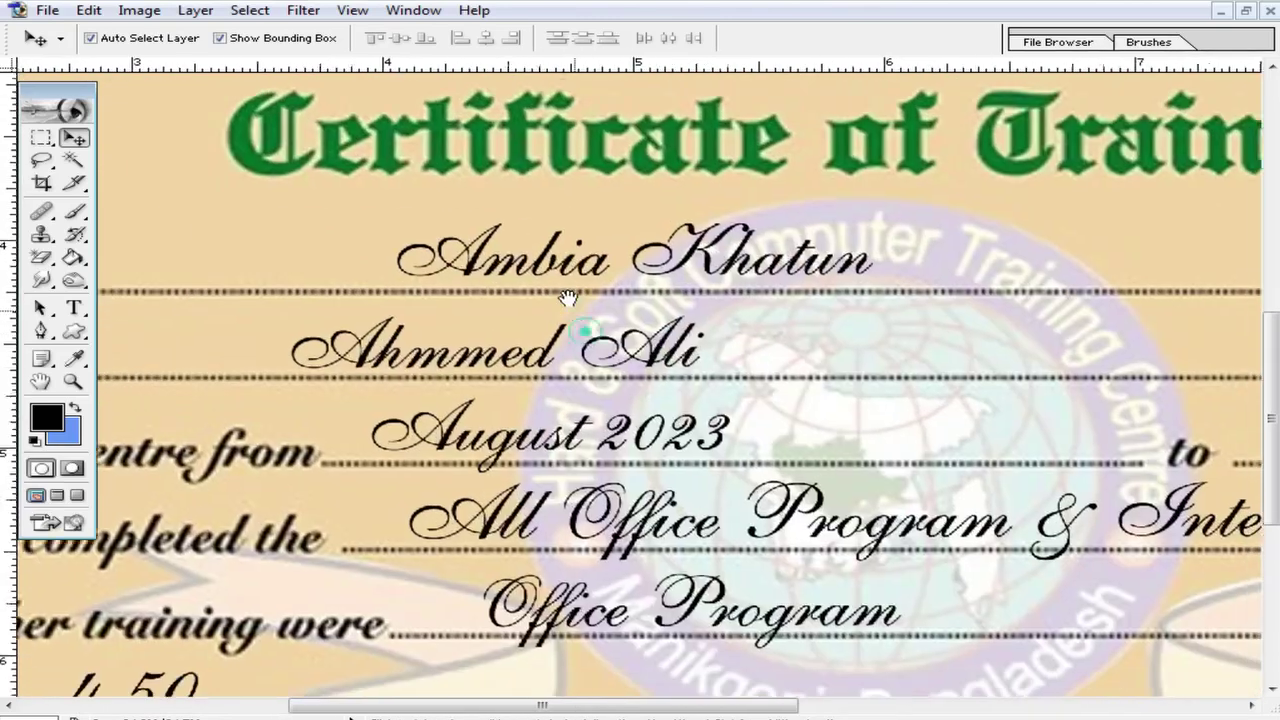
left_click(800, 398, "alt")
left_click_drag(687, 408, 731, 354)
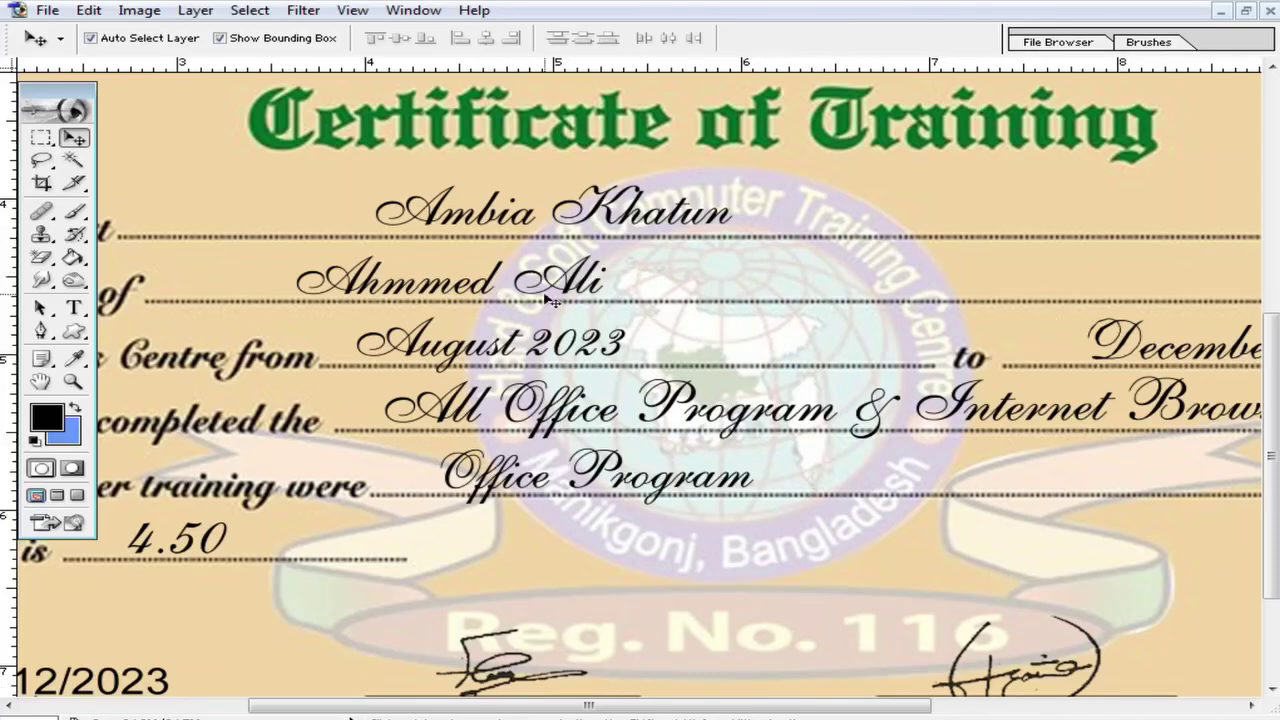
scroll(560, 229, "up", 2)
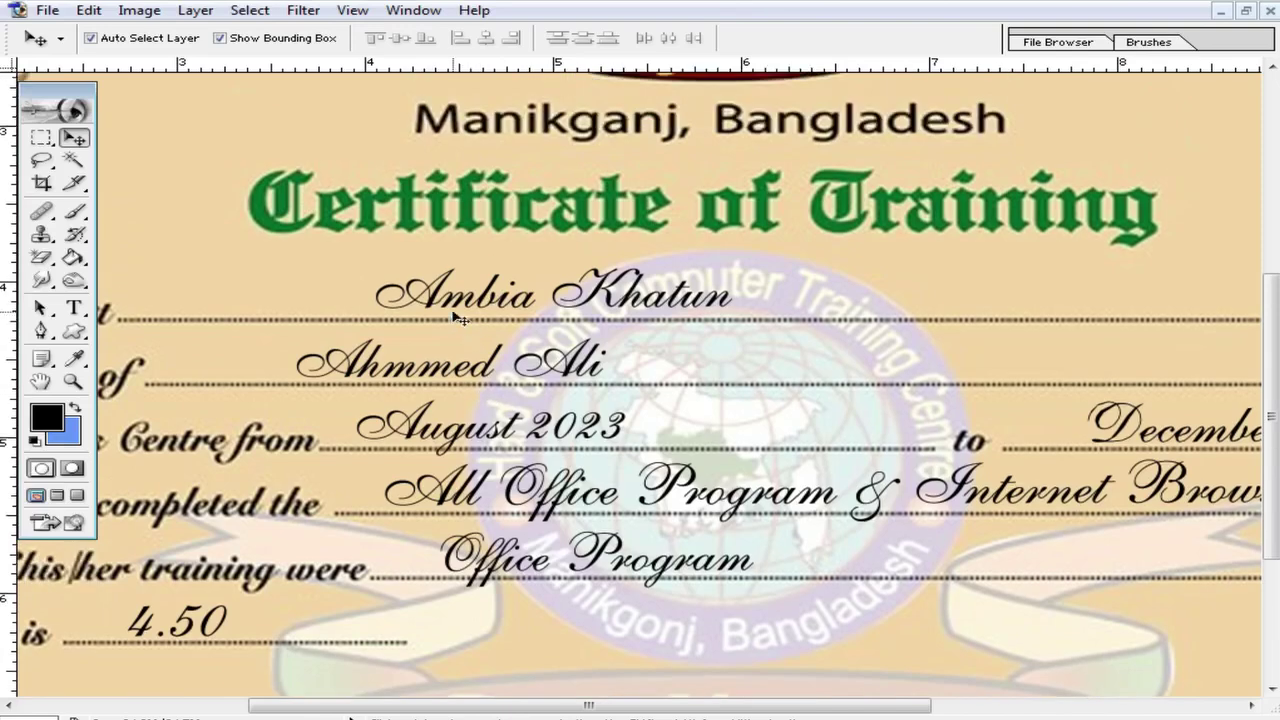
left_click(691, 242, "alt")
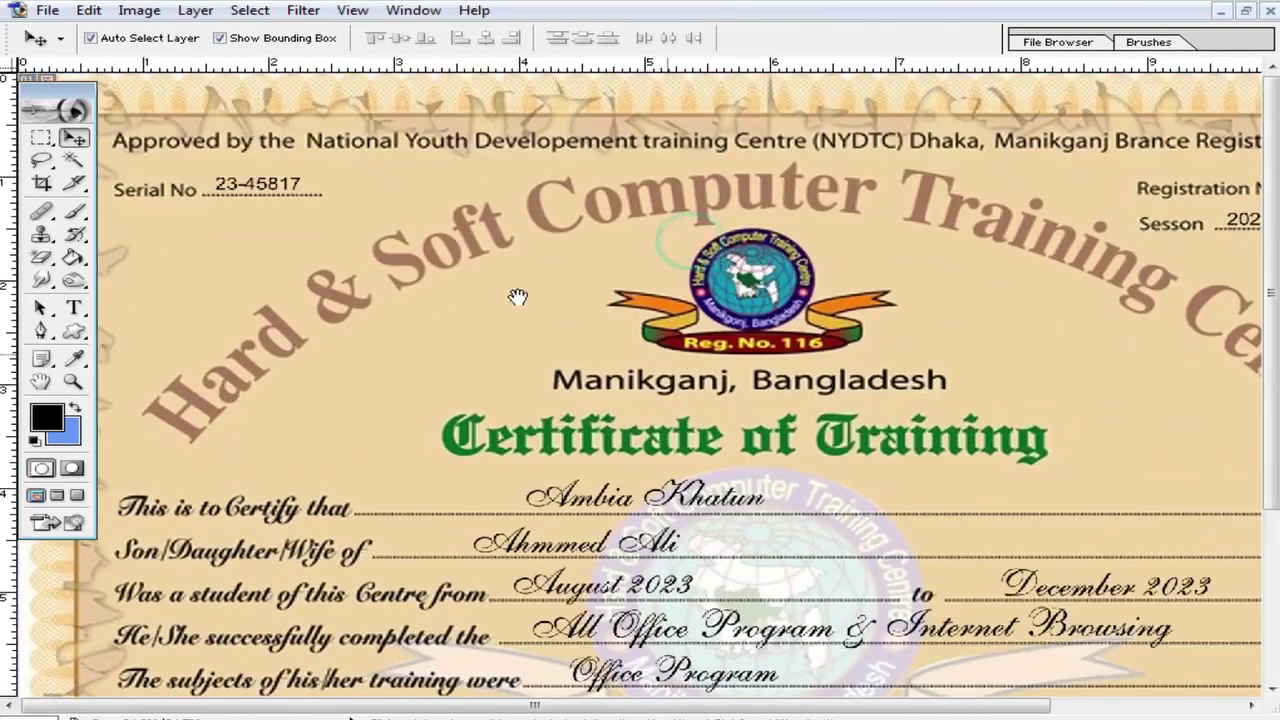
left_click_drag(987, 301, 665, 270)
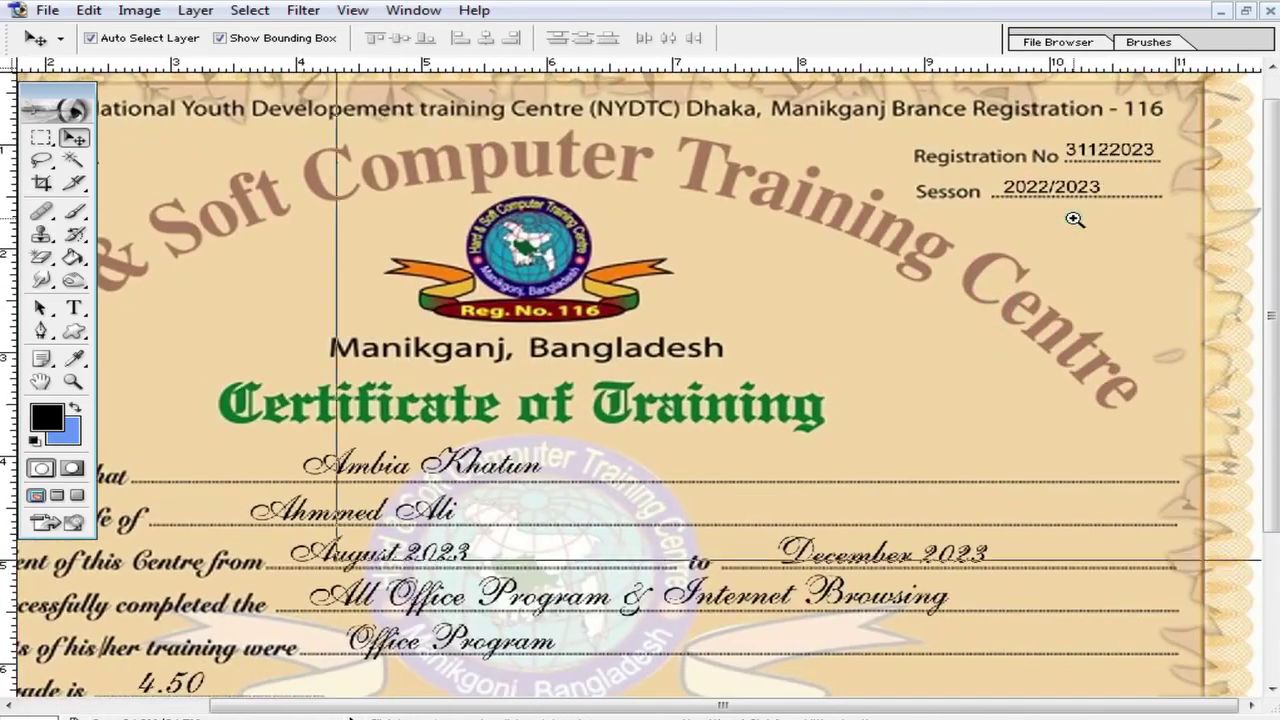
Step: Magnify the Registration No and Session fields and start a text entry above 2022/2023
left_click(1074, 217, "ctrl")
left_click(834, 277, "ctrl")
left_click_drag(790, 447, 778, 342)
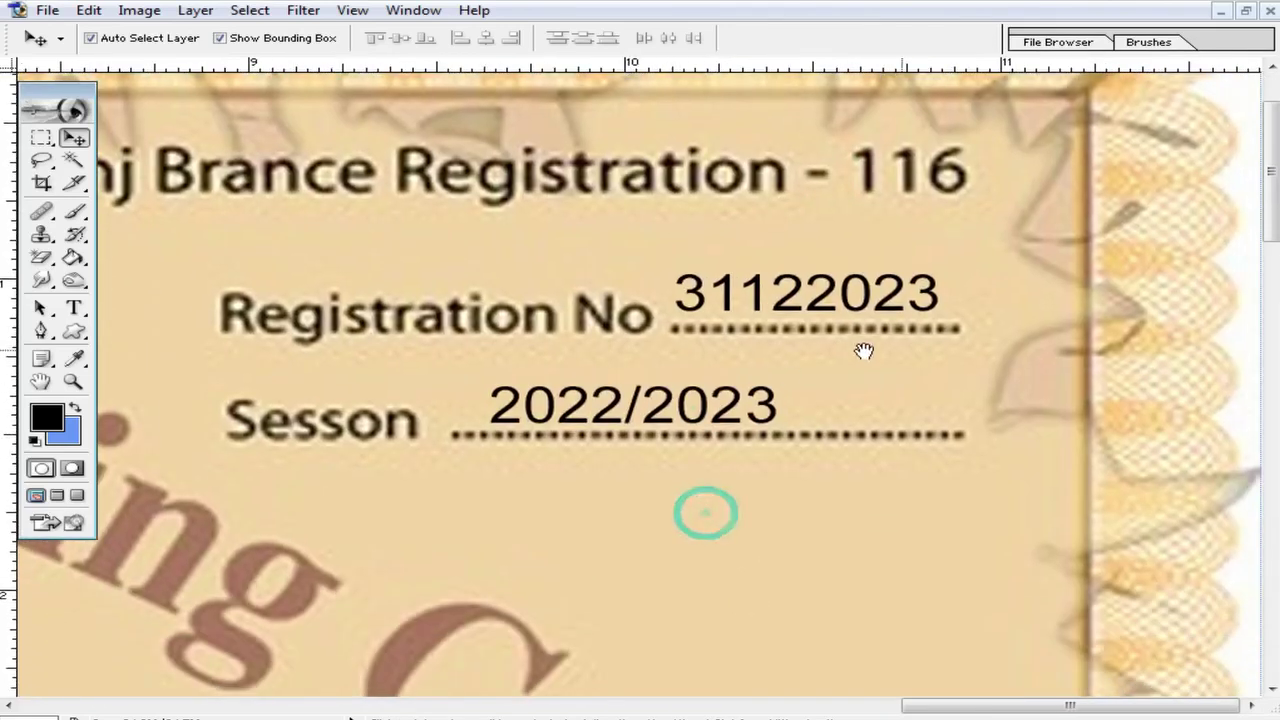
left_click(618, 434, "ctrl")
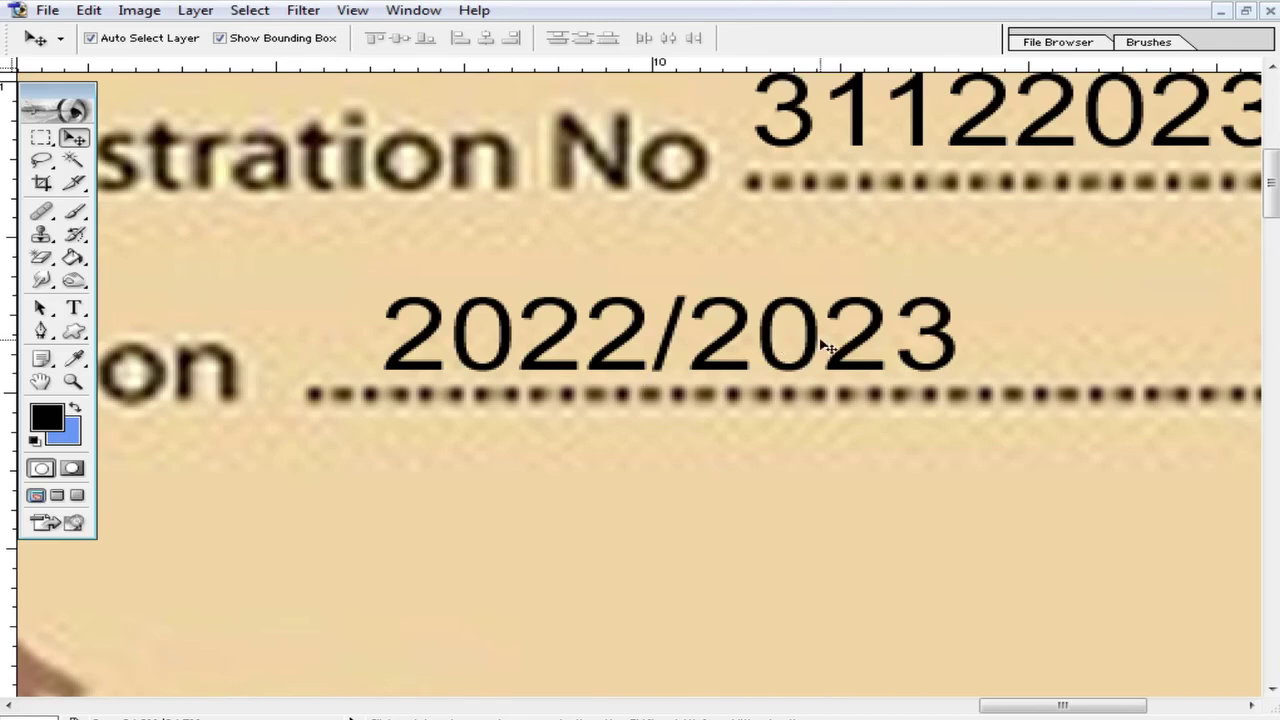
left_click(75, 309)
left_click(457, 267)
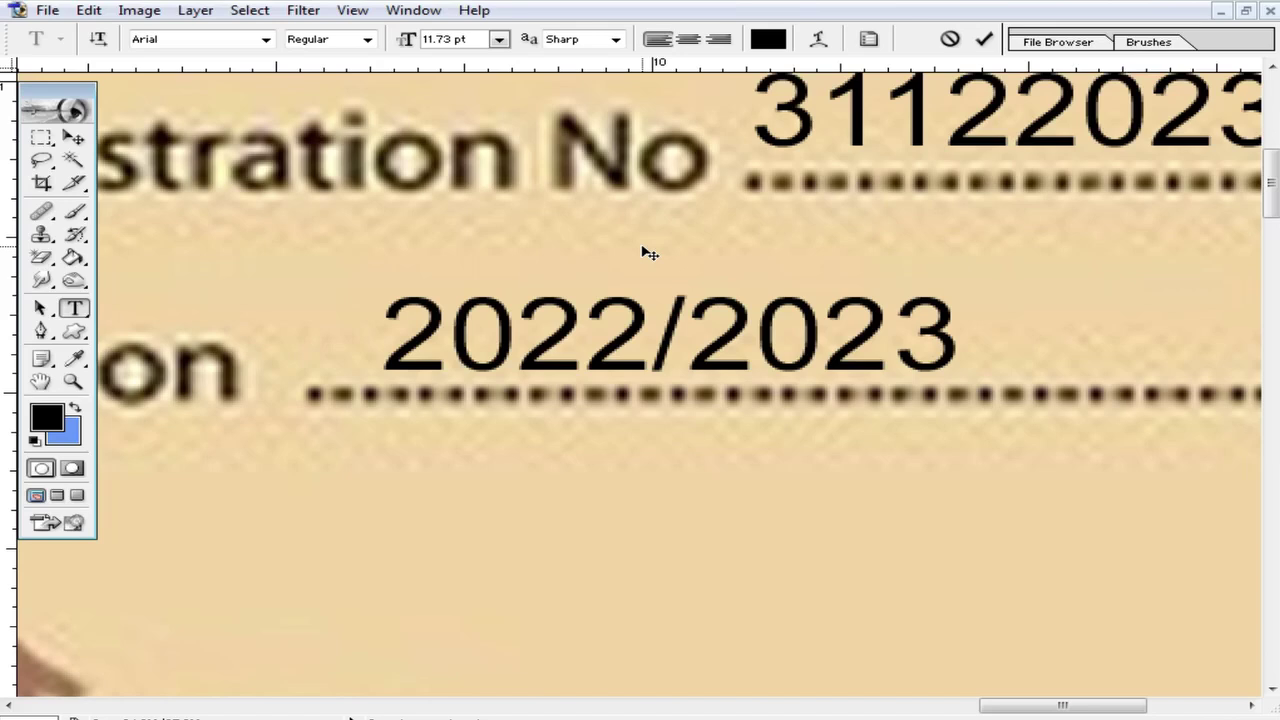
Step: Type the text 2022/2023, fixing a mistyped digit, and commit it
type("200")
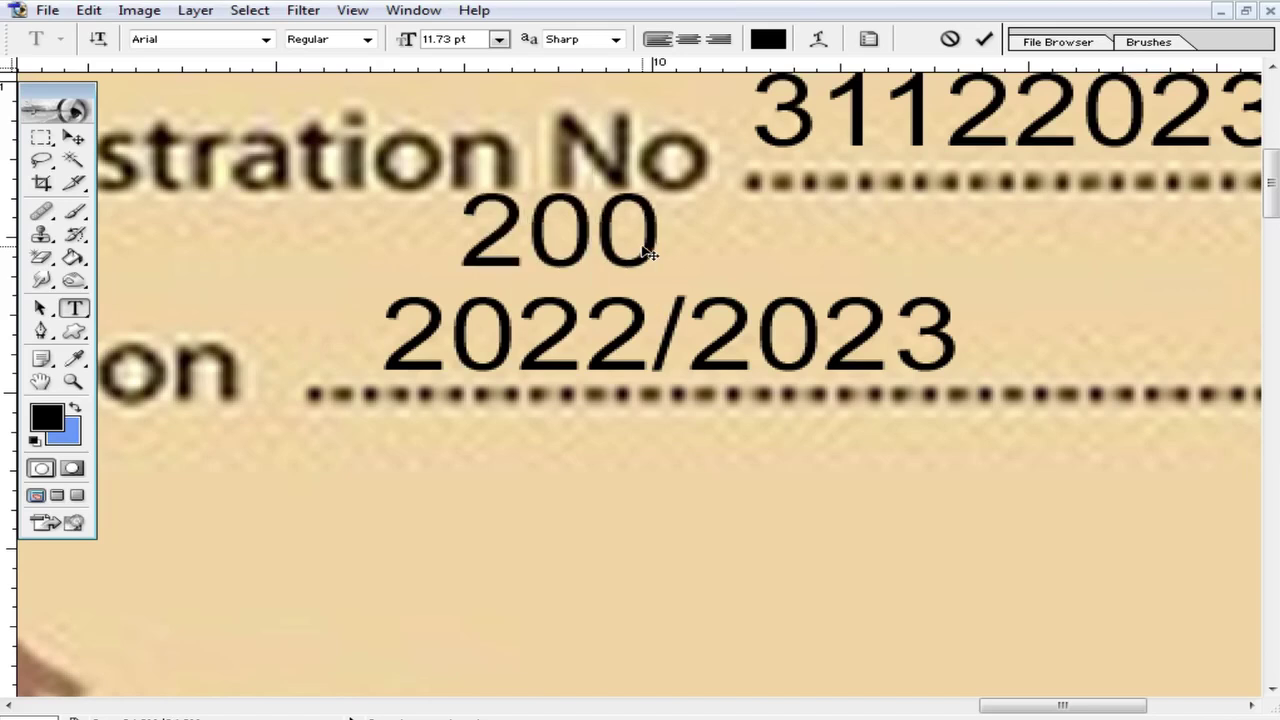
key("BackSpace")
type("22")
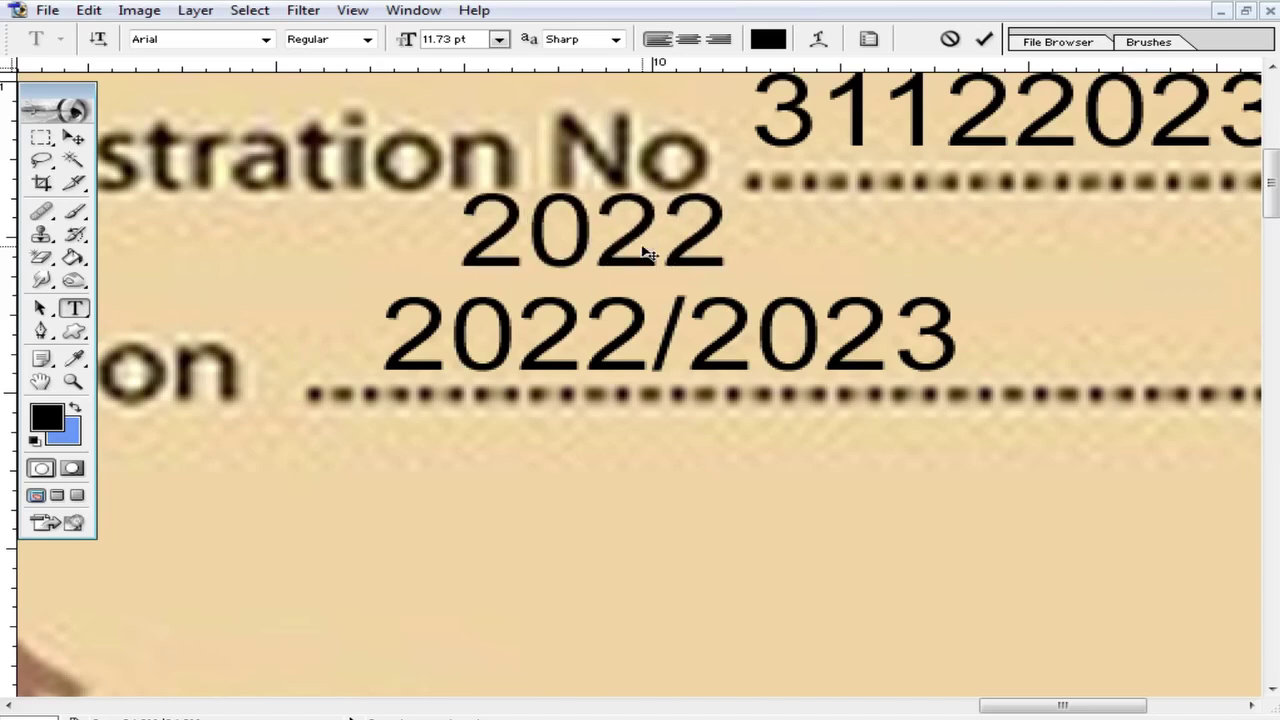
type("/2023")
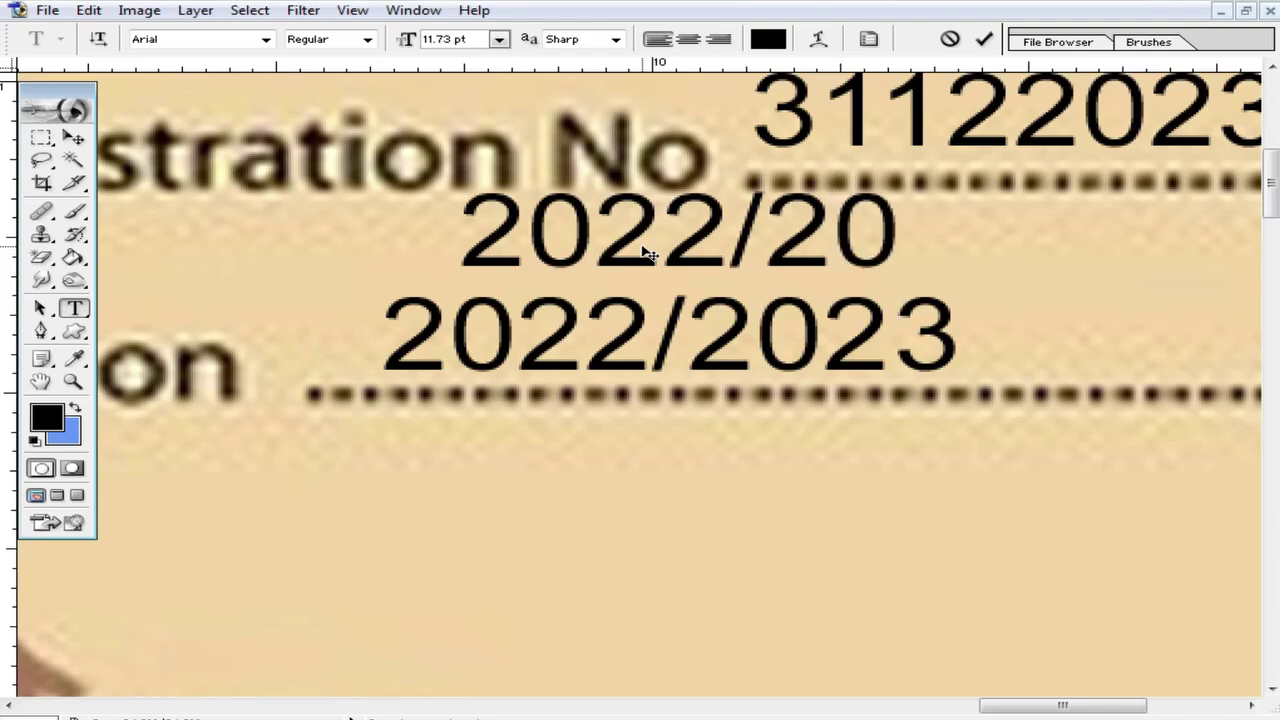
left_click(73, 137)
Step: Move and resize the 2022/2023 text to sit exactly over the printed session date
left_click_drag(457, 229, 209, 277)
left_click_drag(783, 315, 886, 336)
double_click(700, 277)
left_click_drag(554, 254, 716, 305)
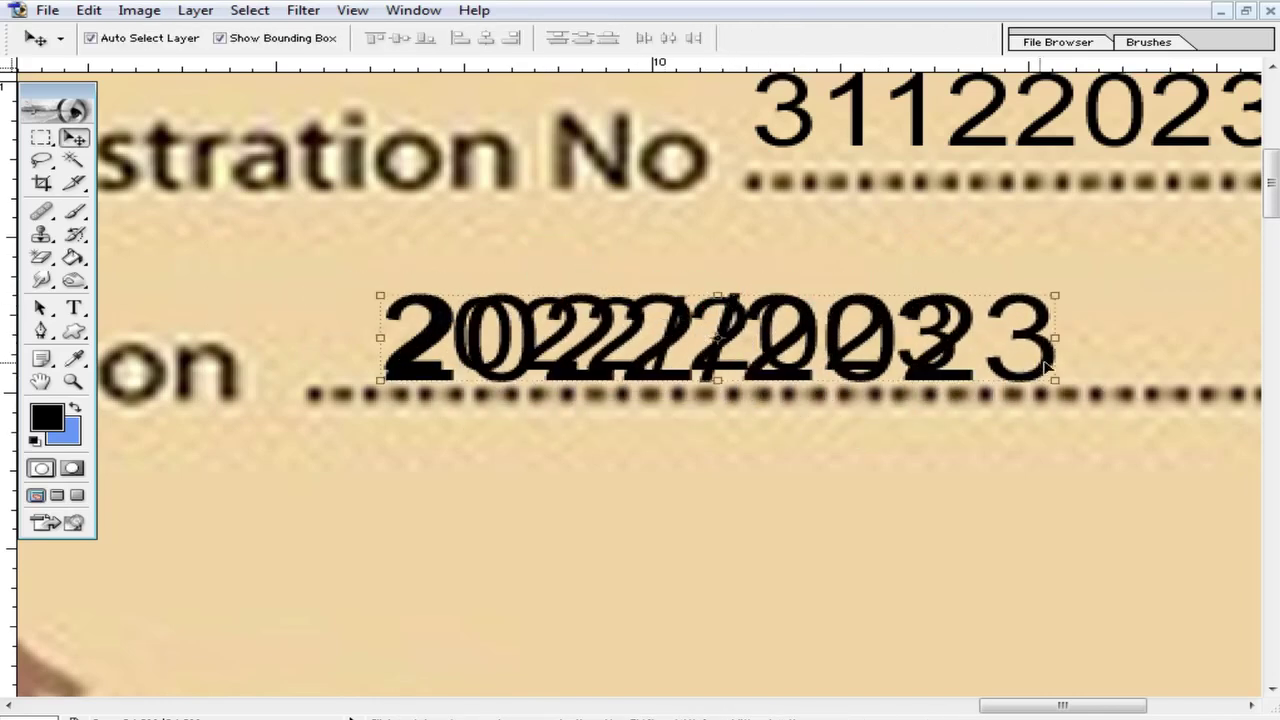
left_click_drag(1059, 385, 962, 377)
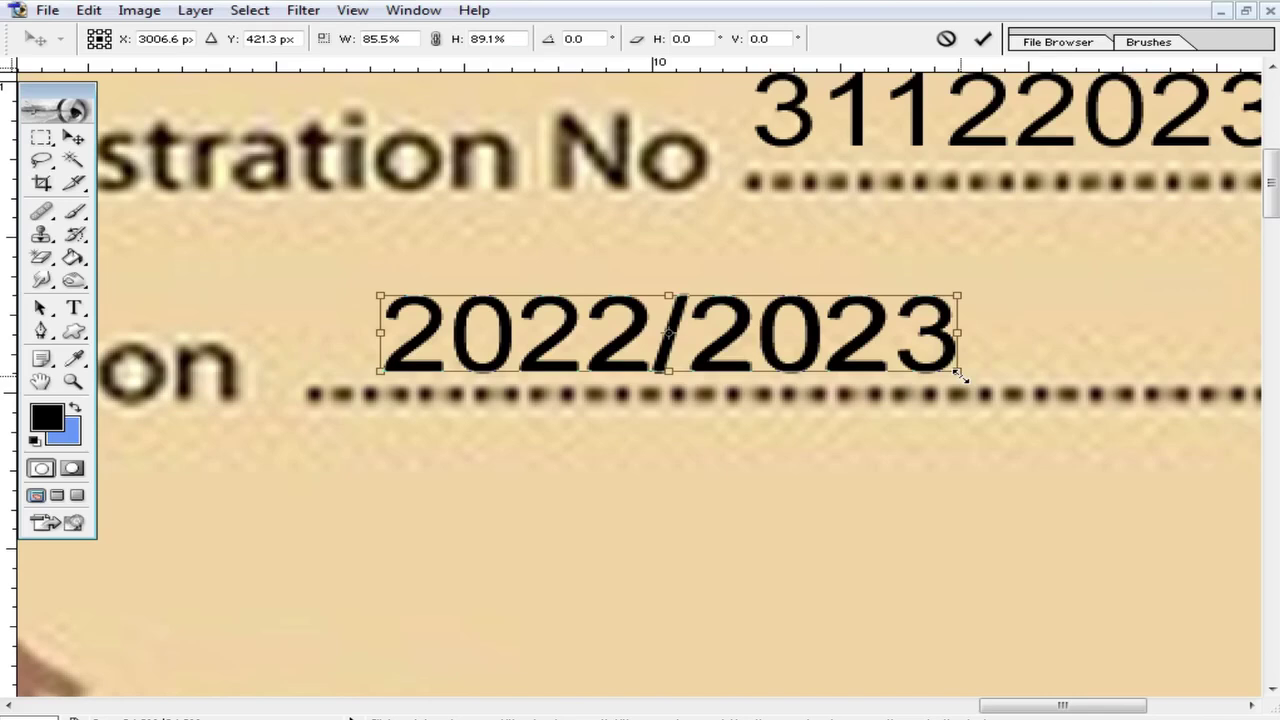
double_click(738, 336)
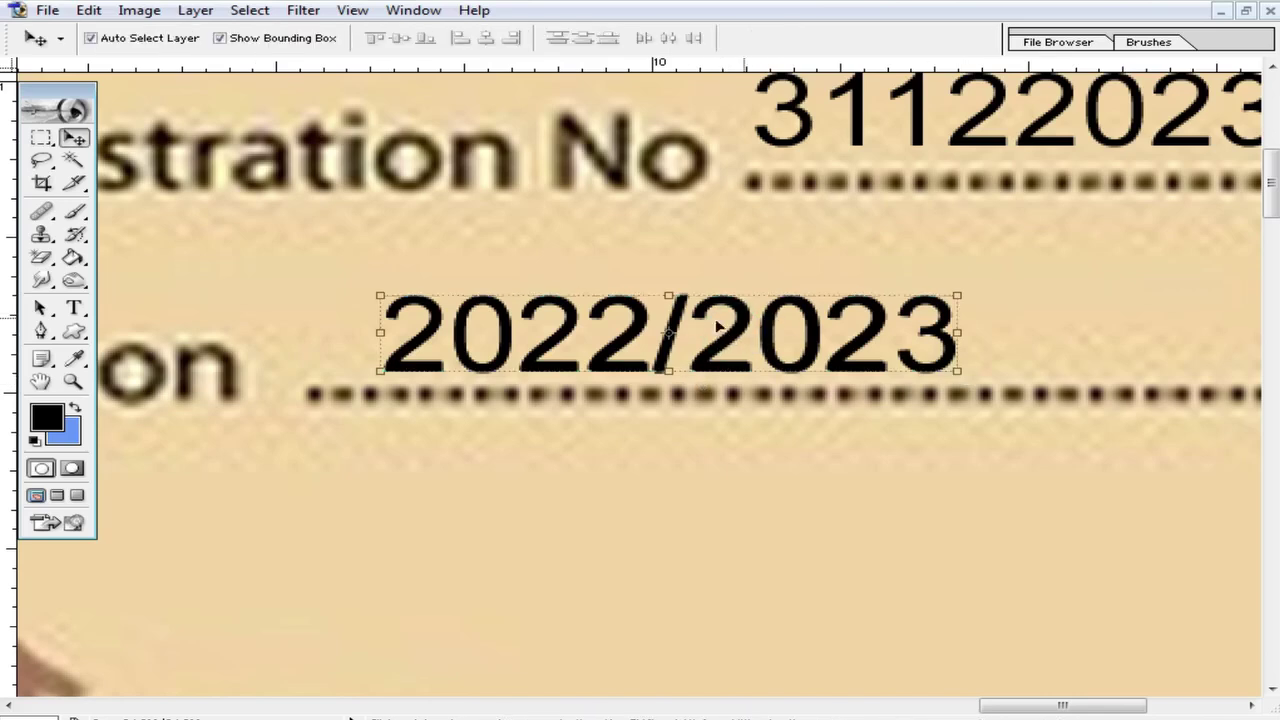
Step: Place a copy of the 2022/2023 text above the printed registration number
scroll(783, 325, "up", 1)
left_click(988, 396)
left_click_drag(763, 373, 1065, 148)
left_click_drag(1174, 277, 540, 482)
left_click_drag(413, 340, 584, 251)
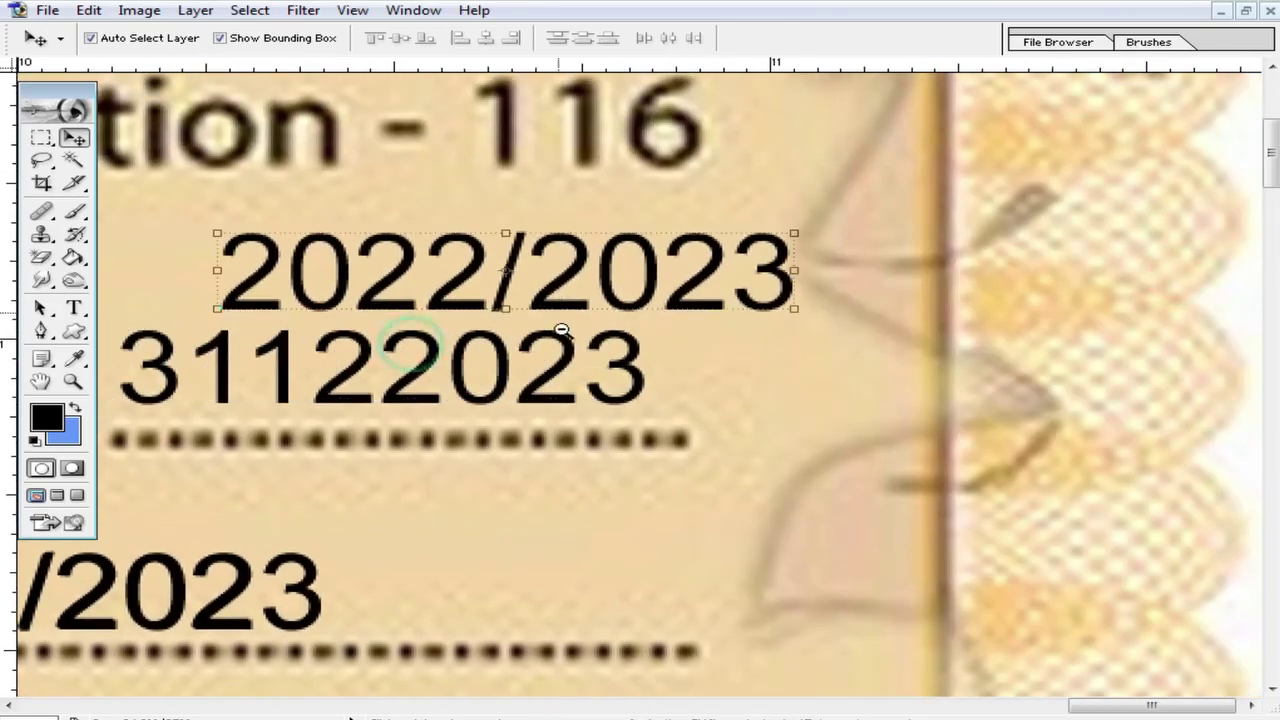
left_click(563, 332, "alt")
left_click_drag(645, 392, 715, 355)
left_click_drag(765, 305, 715, 305)
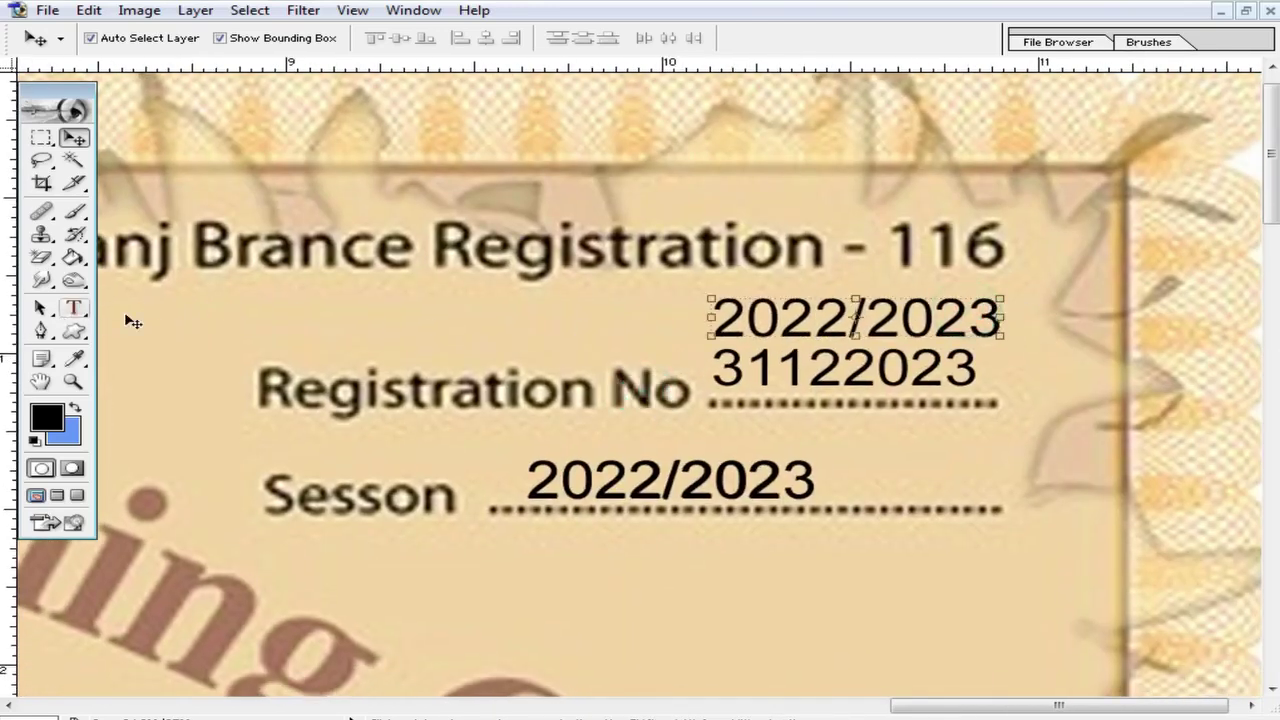
left_click(73, 307)
left_click_drag(996, 316, 694, 294)
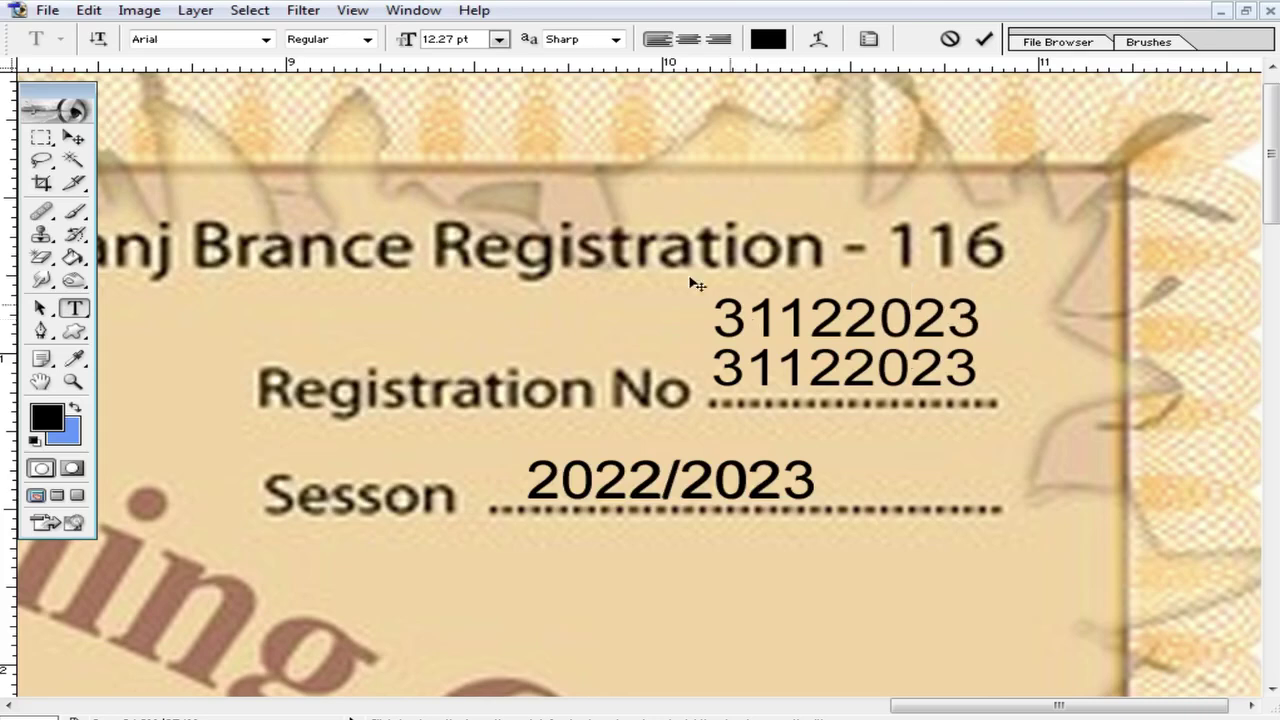
left_click(73, 137)
left_click(866, 425, "ctrl")
left_click_drag(726, 175, 714, 272)
left_click(707, 204)
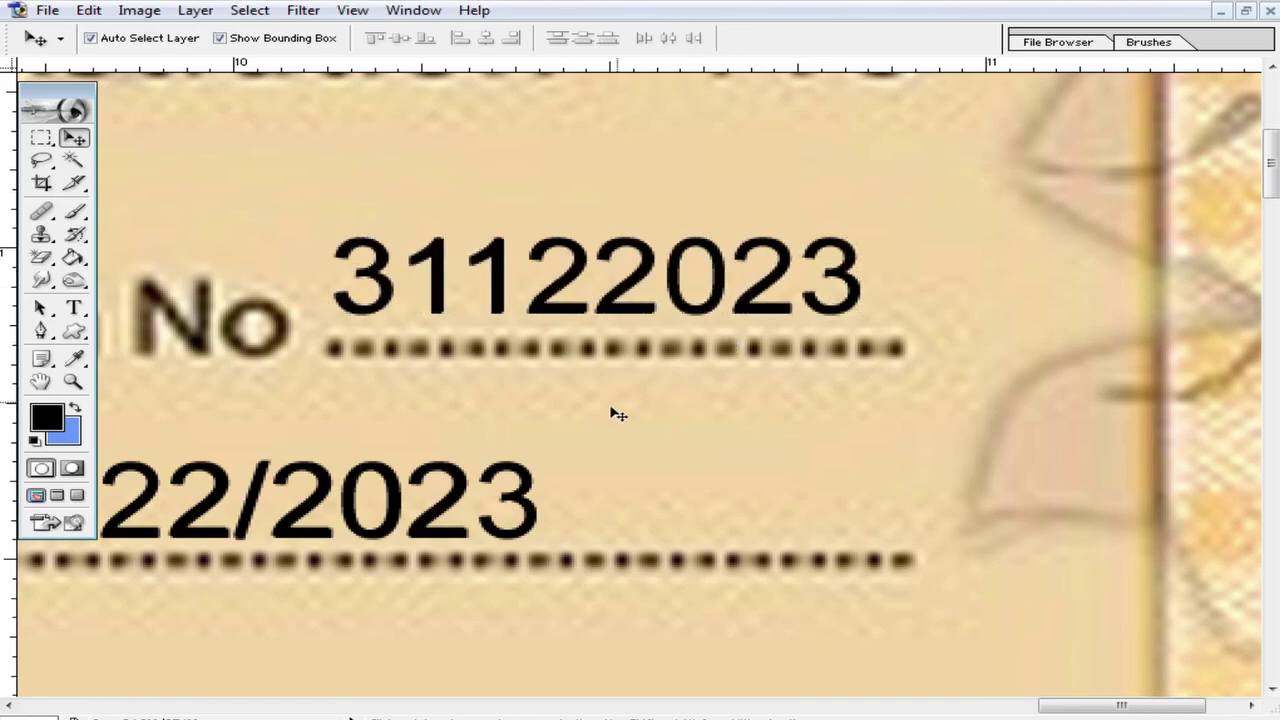
left_click(298, 142)
key("F7")
left_click(1013, 402)
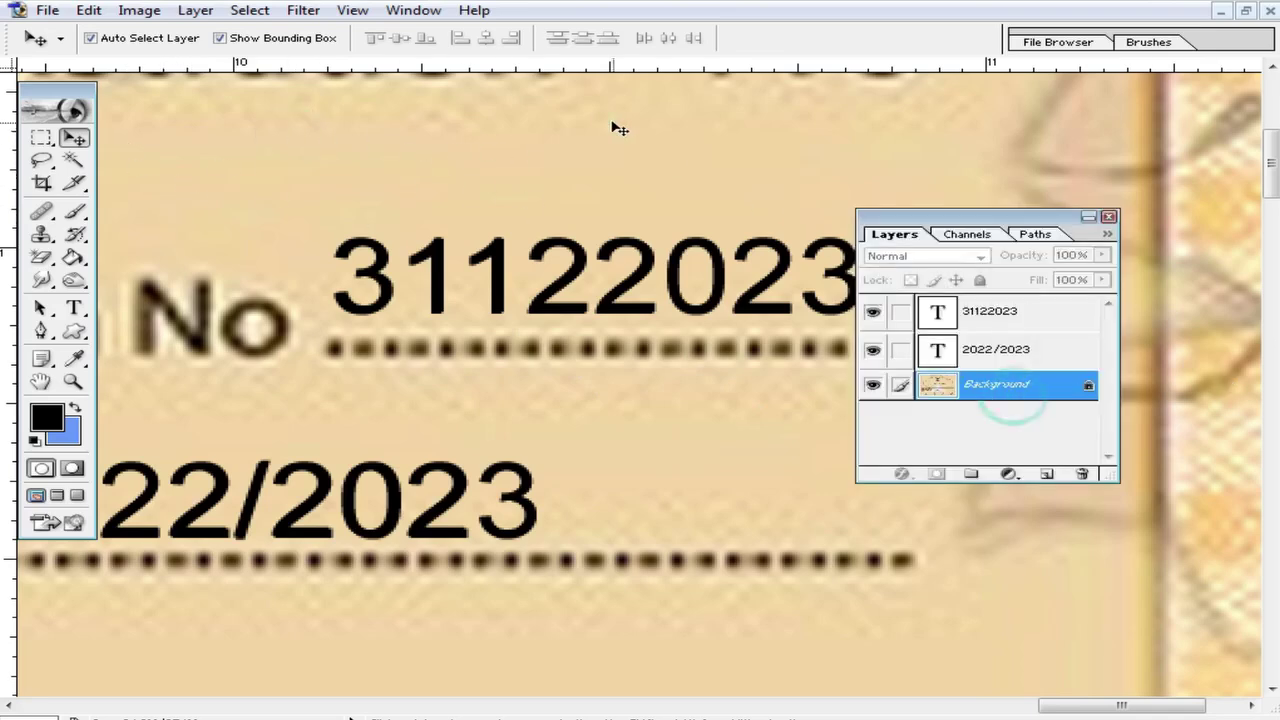
left_click(41, 137)
left_click_drag(308, 117, 389, 127)
left_click_drag(628, 152, 852, 204)
left_click_drag(786, 149, 779, 262)
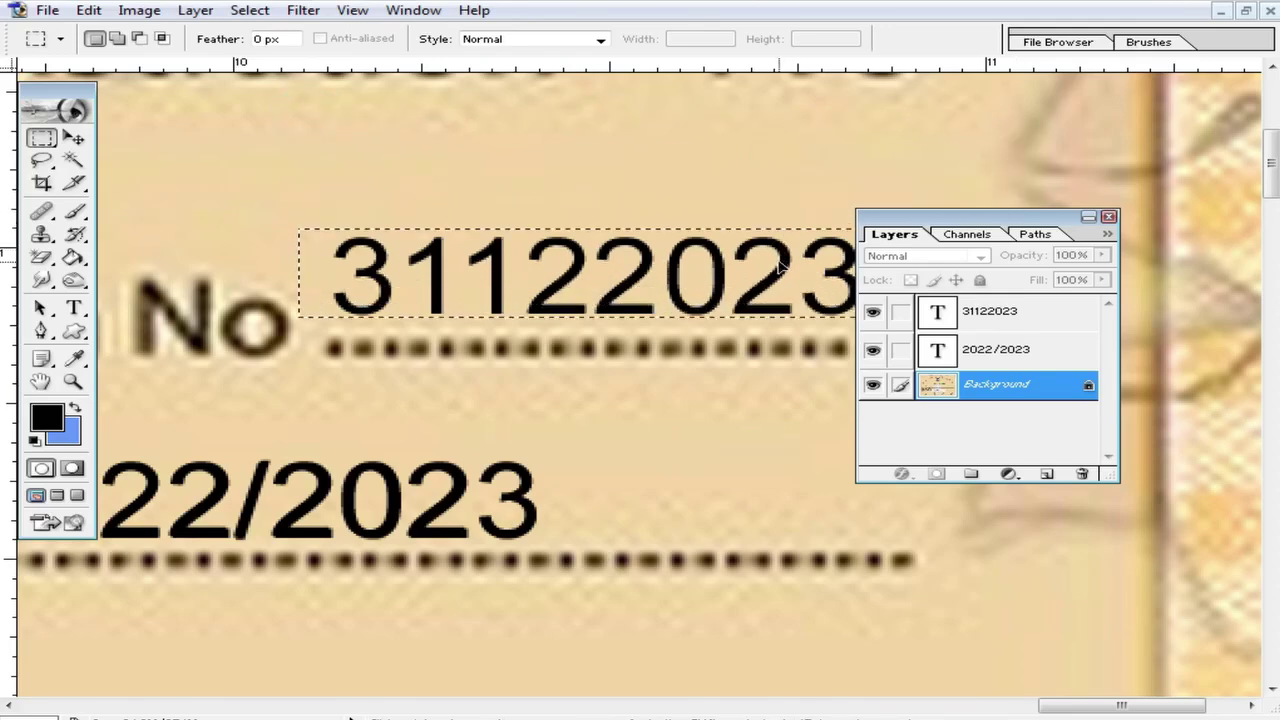
left_click(686, 157)
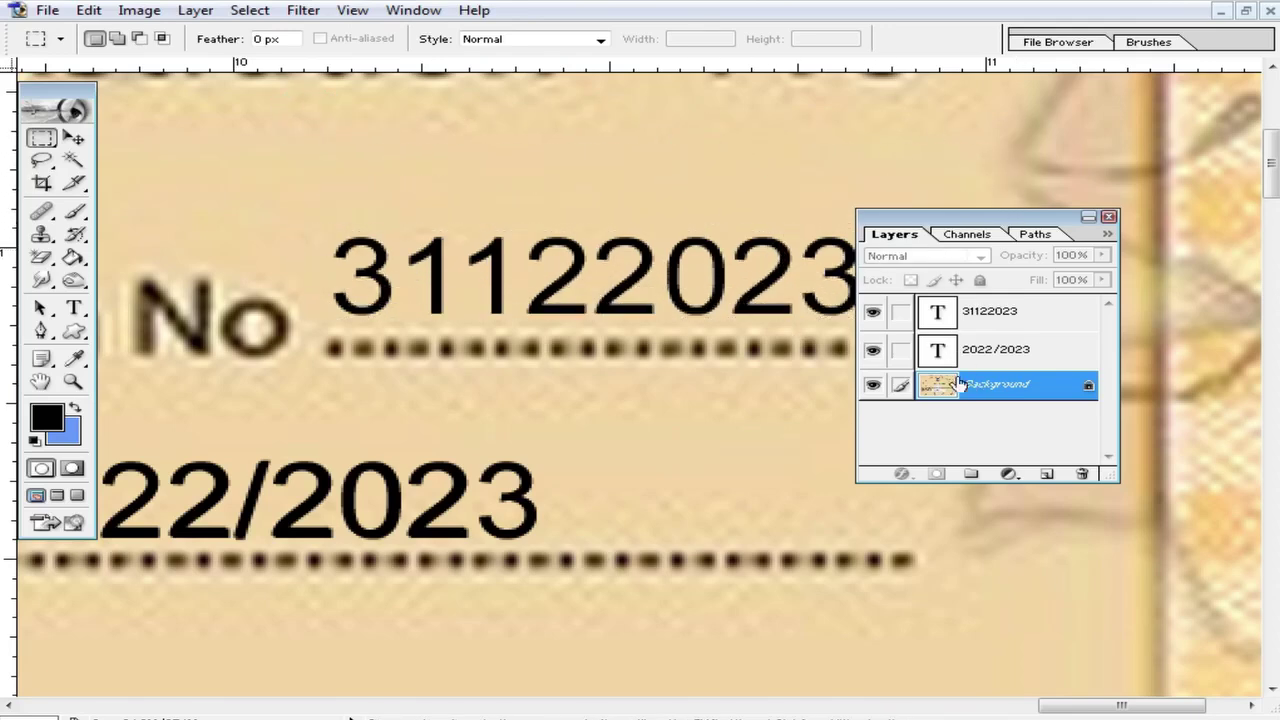
Step: Toggle the 2022/2023 layer and try copying a background patch over it, then undo
left_click(873, 311)
left_click(873, 311)
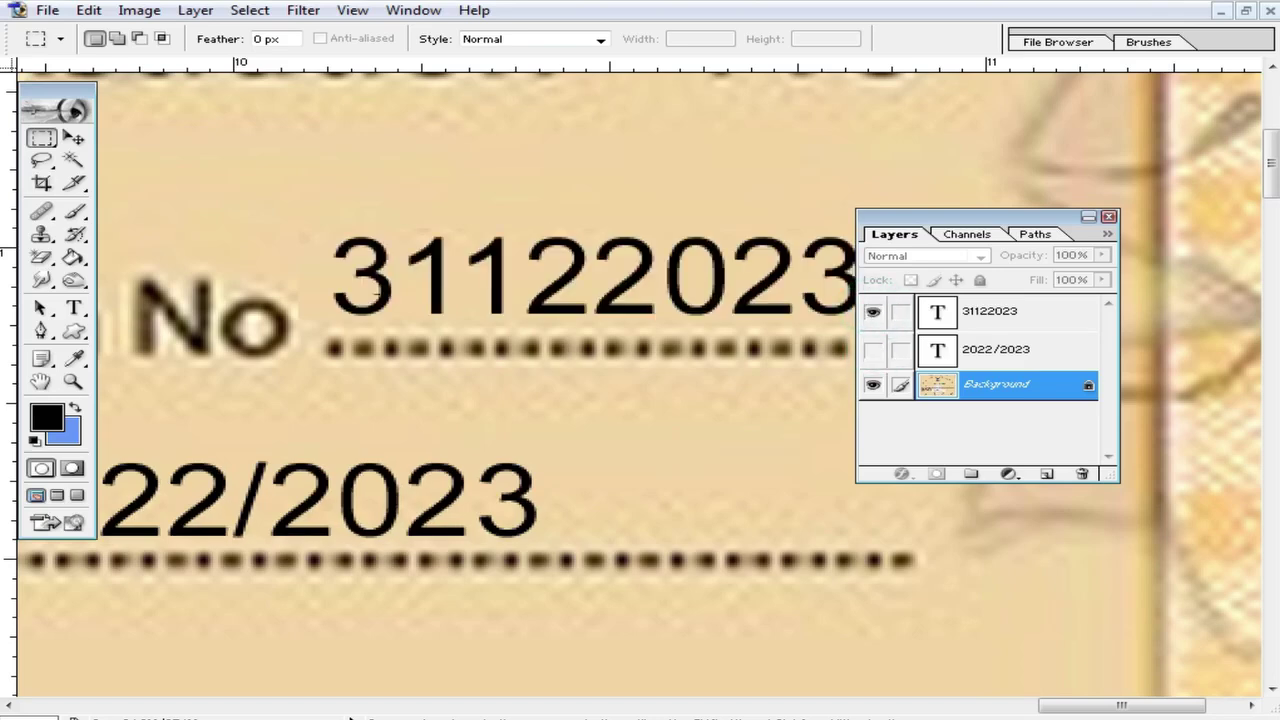
scroll(430, 442, "down", 3)
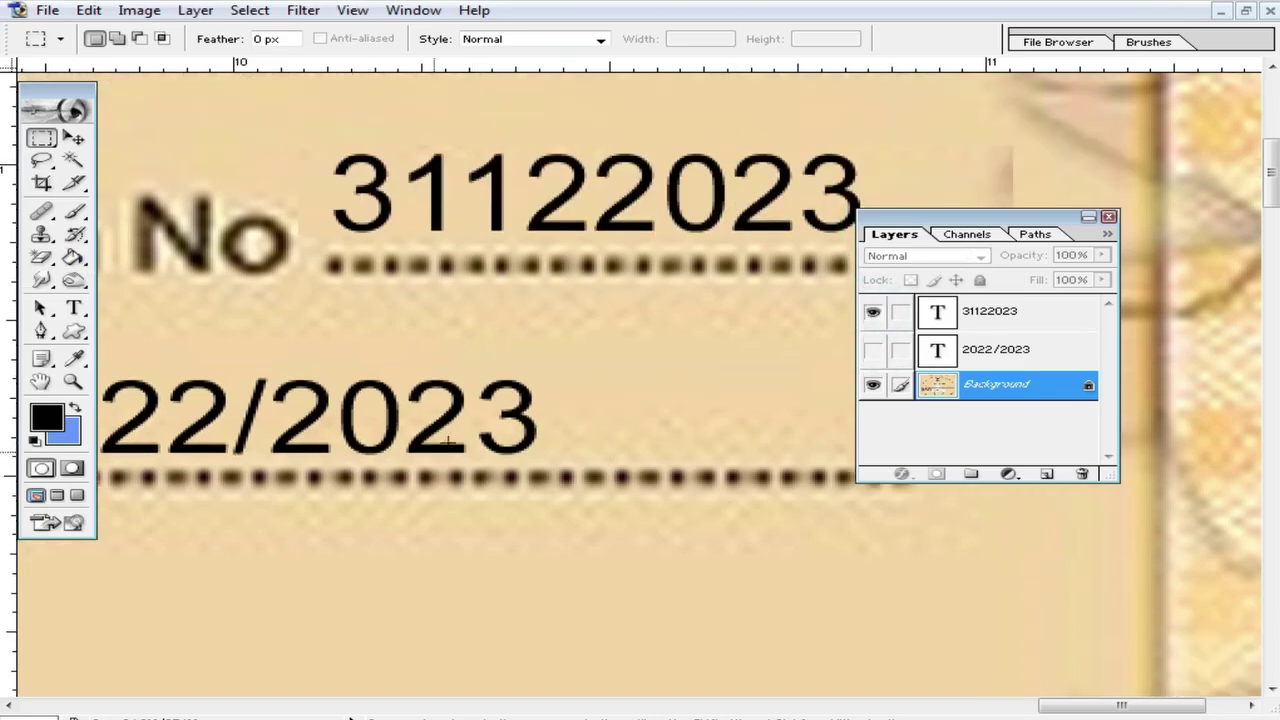
scroll(533, 489, "left", 8)
scroll(533, 489, "down", 1)
left_click_drag(332, 513, 1003, 648)
left_click_drag(809, 591, 663, 347)
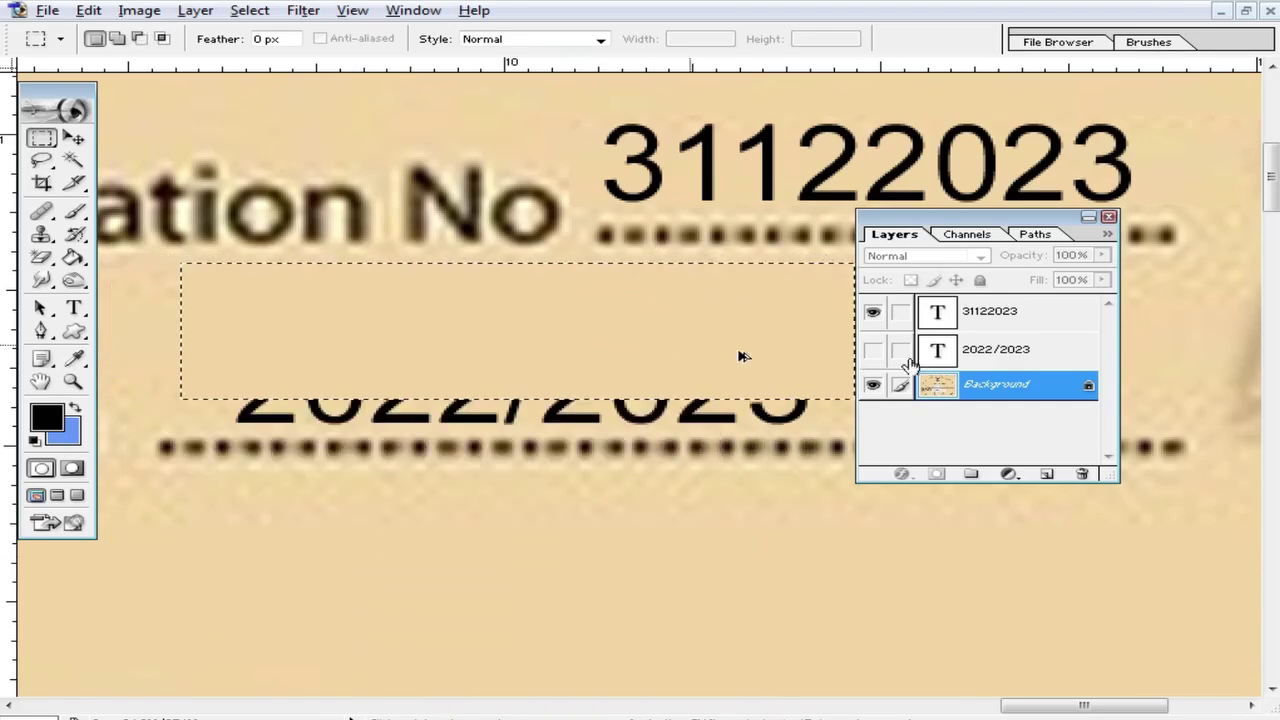
key("ctrl+z")
Step: Show the 2022/2023 layer again, reselect Background, and drop the test selection
left_click(874, 350)
left_click(910, 352)
left_click_drag(634, 603, 491, 374)
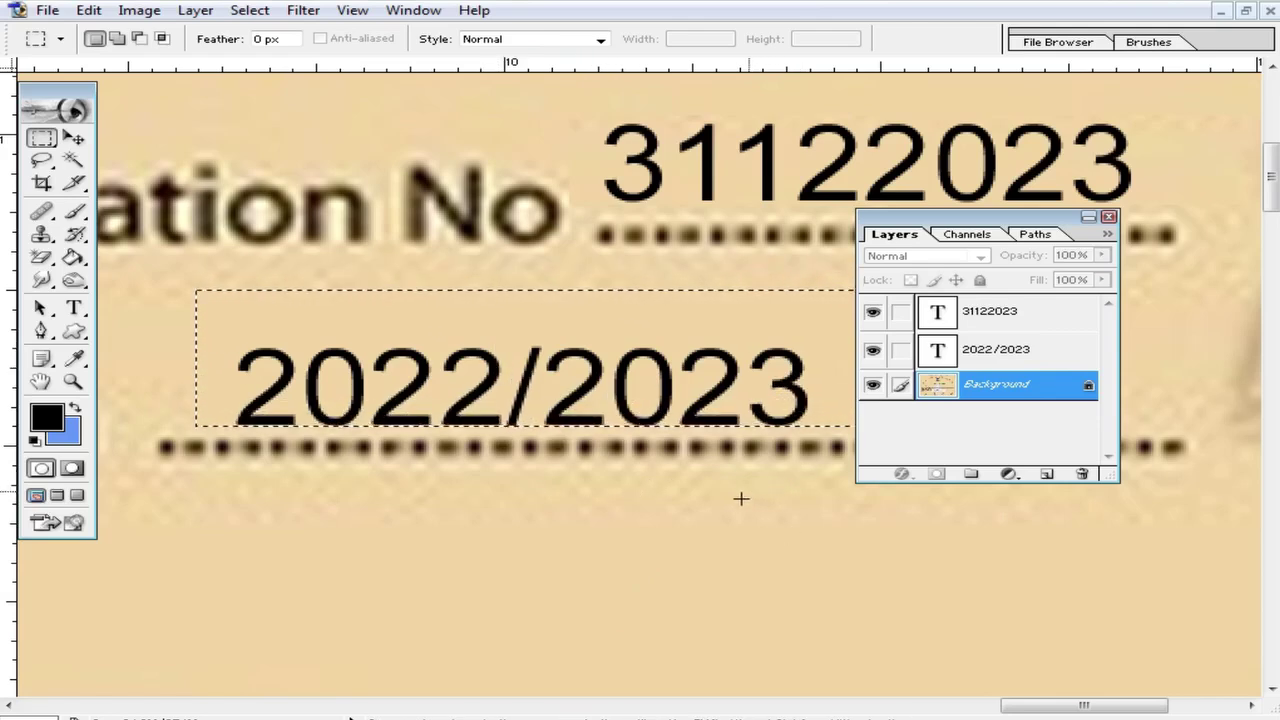
left_click(709, 570)
left_click(636, 543)
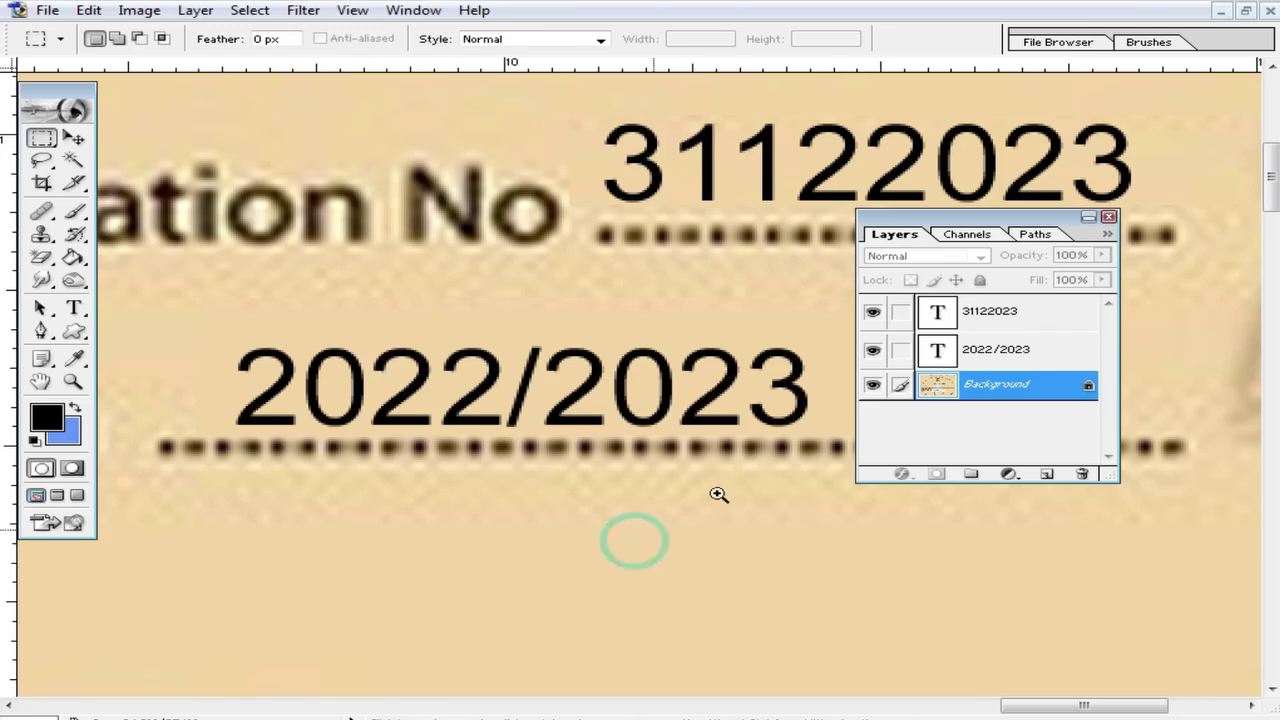
Step: Delete one digit so the session text reads 202/2023, and commit the edit
left_click(872, 350)
left_click(872, 350)
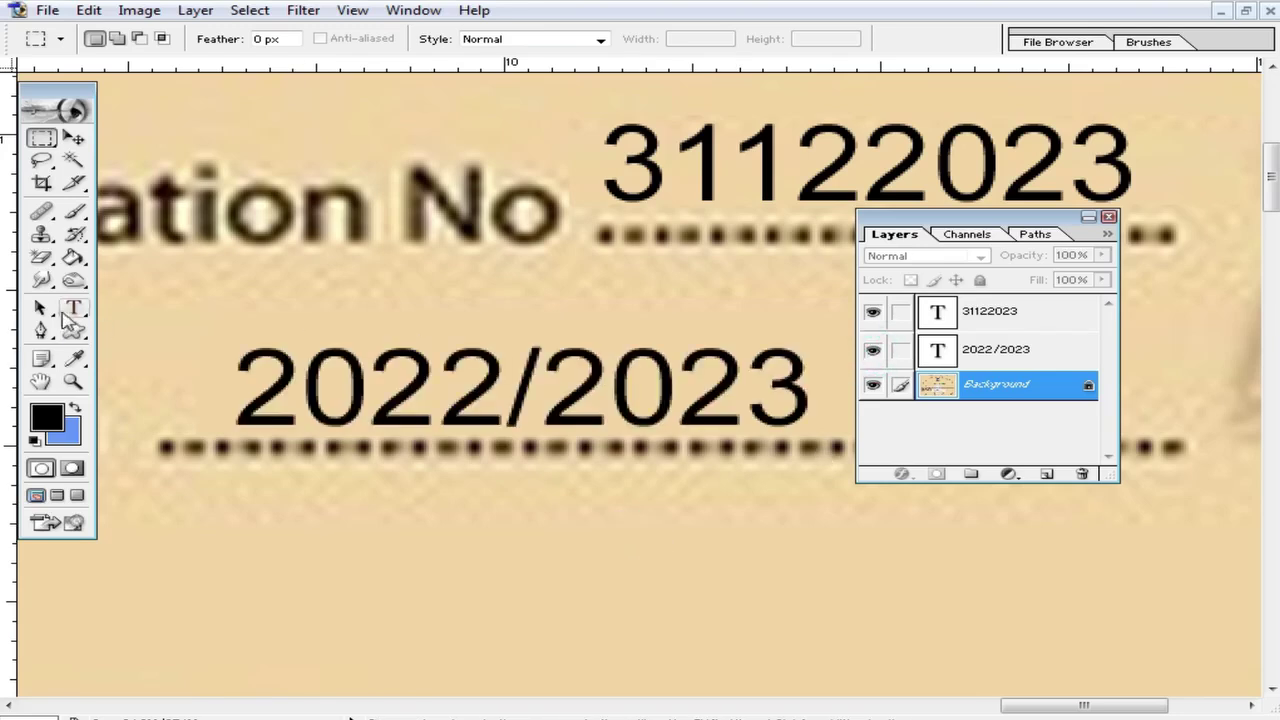
left_click(73, 308)
left_click(818, 391)
left_click(497, 388)
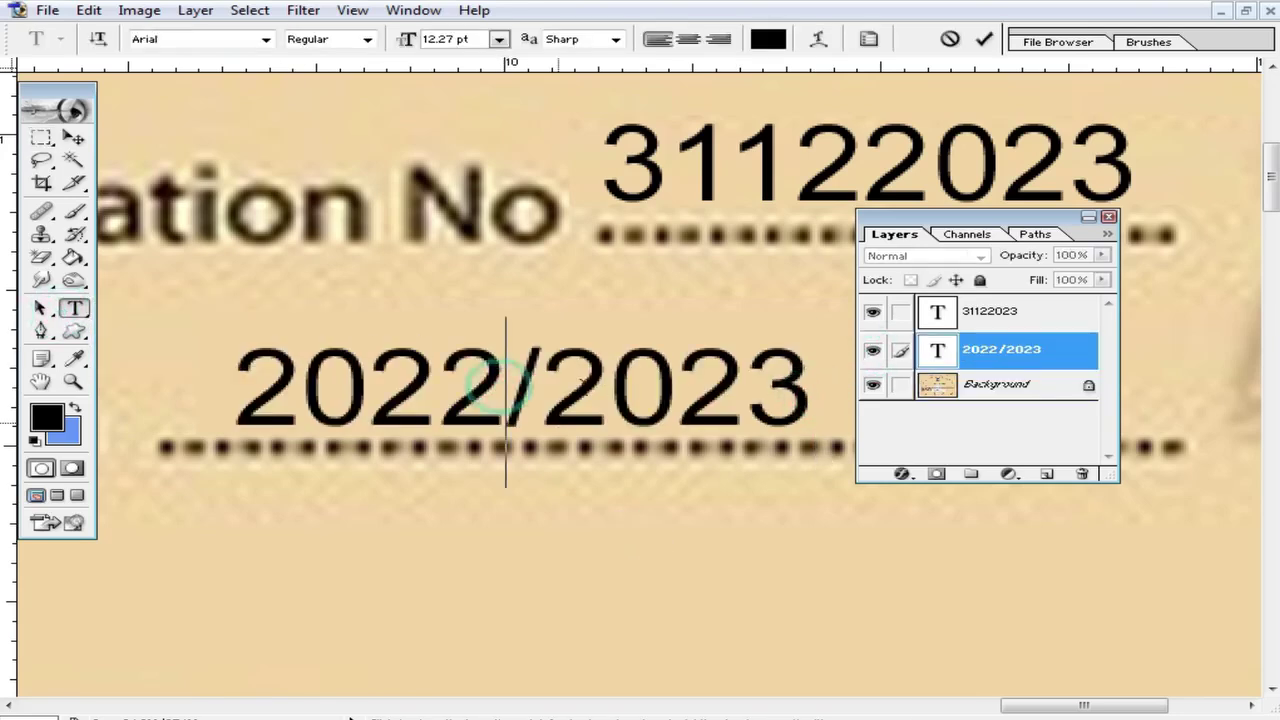
key("BackSpace")
type("4")
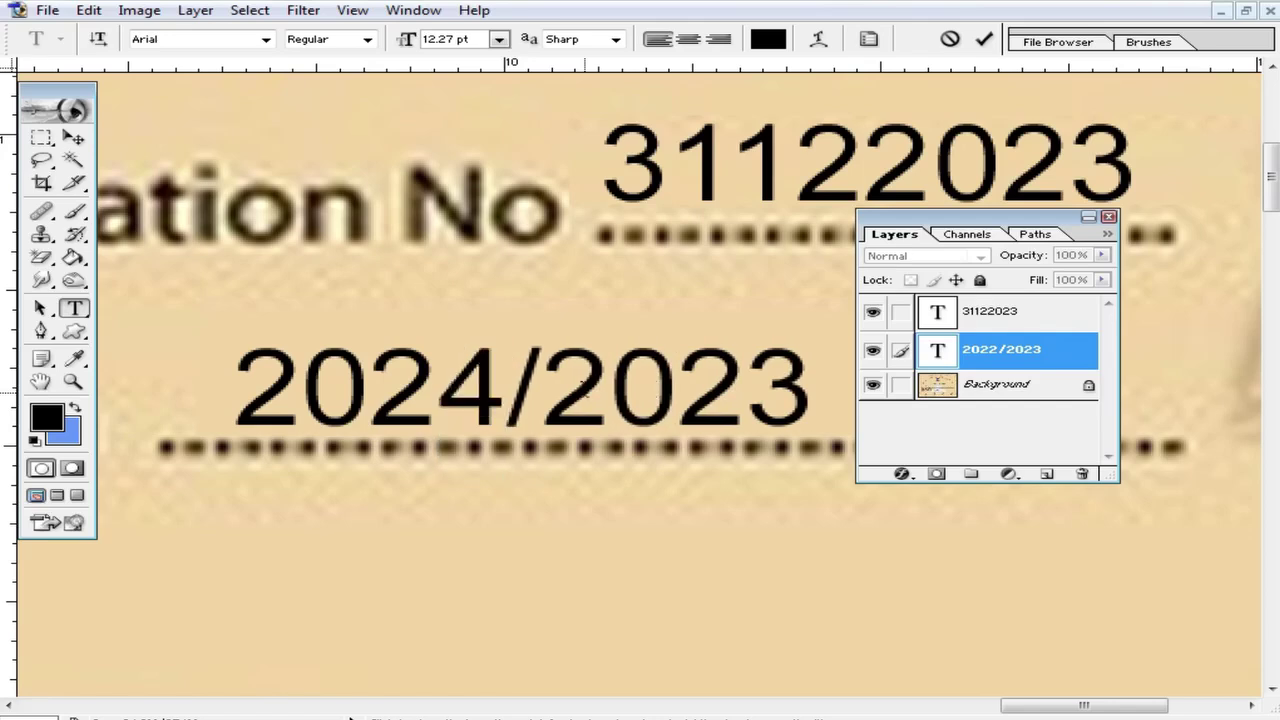
key("BackSpace")
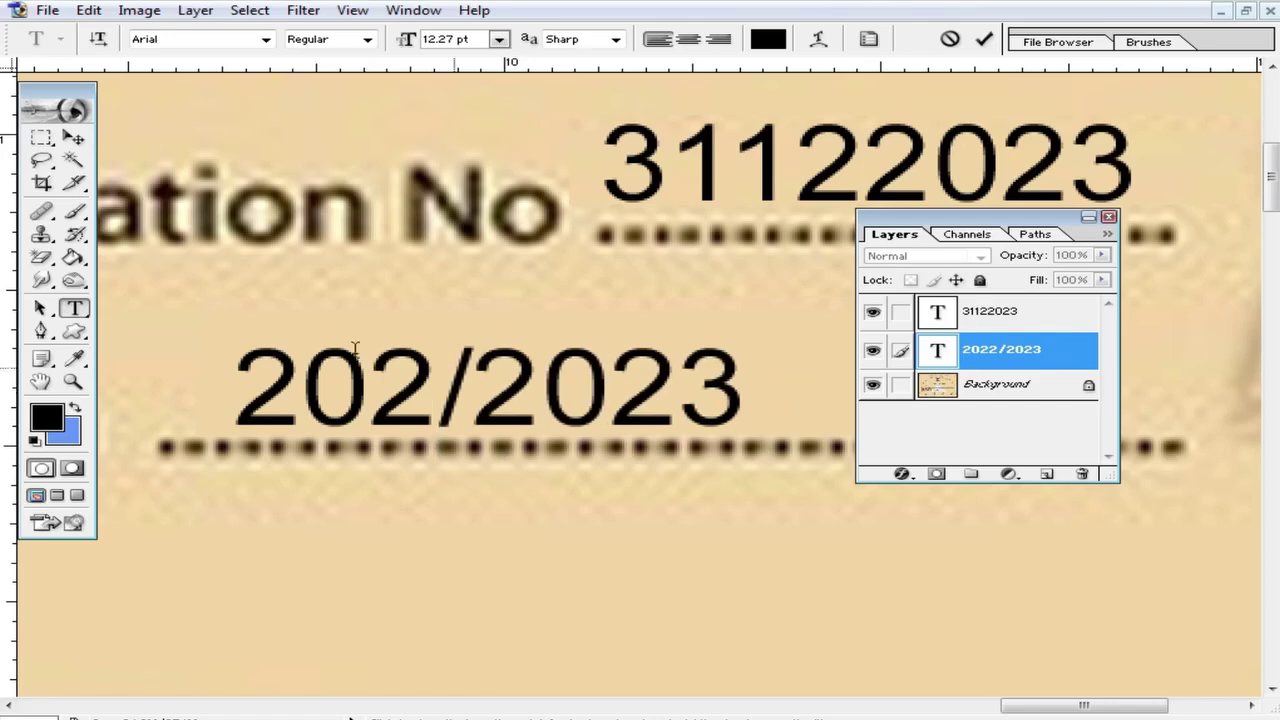
left_click(73, 137)
Step: Fit the certificate in view, add a vertical guide, and pan to the Serial No area
key("ctrl+0")
key("ctrl+plus")
left_click_drag(271, 400, 586, 340)
left_click_drag(10, 337, 157, 229)
left_click_drag(248, 250, 598, 292)
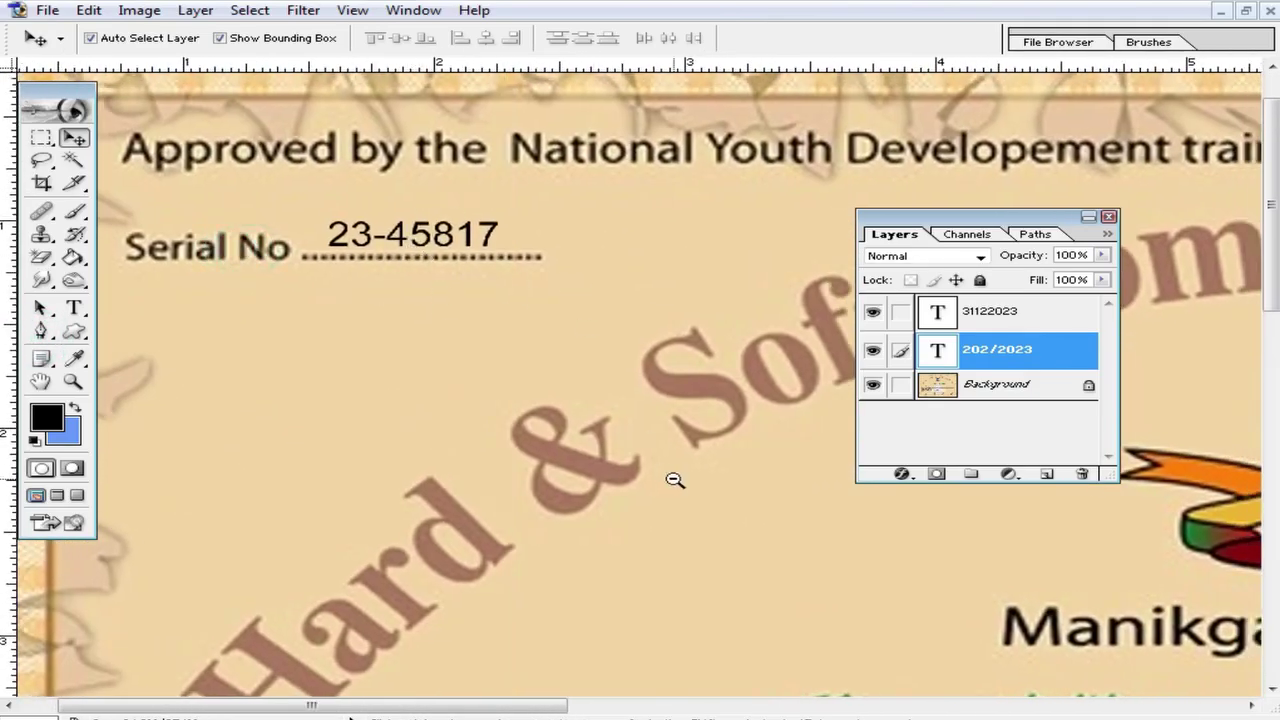
Step: Close the Layers list and zoom in on the certificate's name lines
left_click(675, 480)
left_click_drag(762, 405, 572, 411)
left_click(1108, 216)
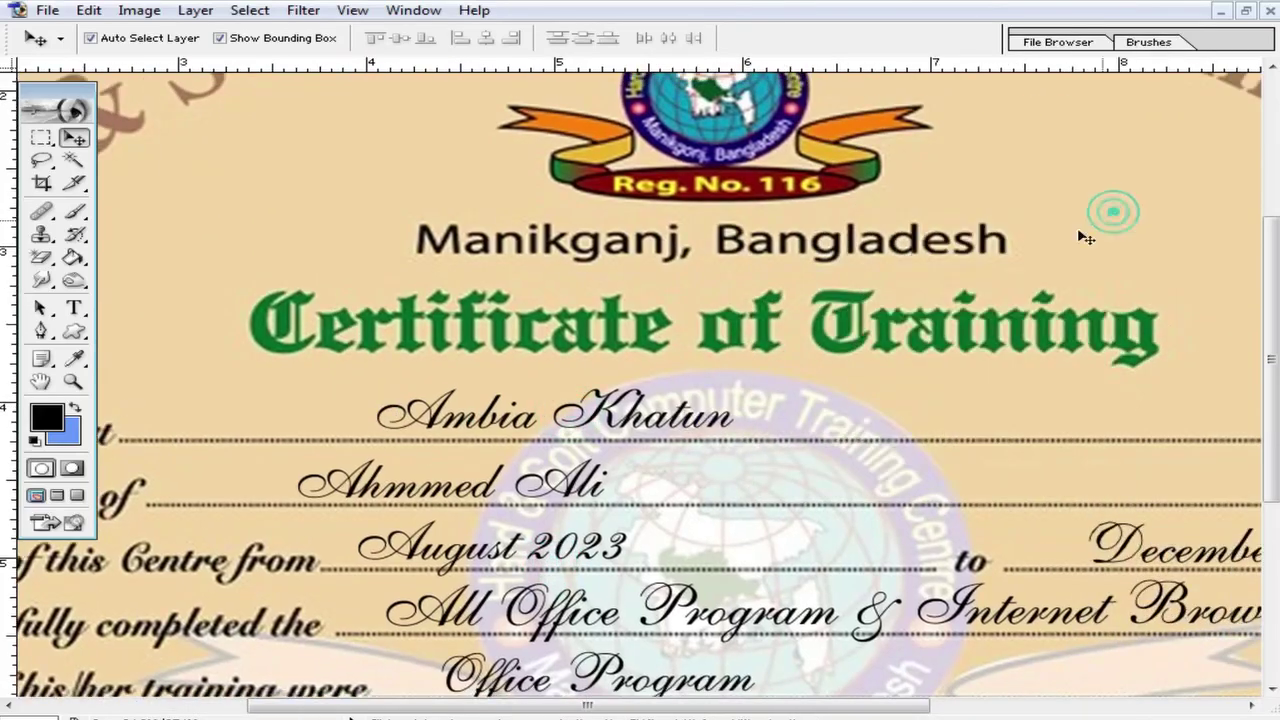
left_click(495, 455, "ctrl")
left_click(695, 335, "ctrl")
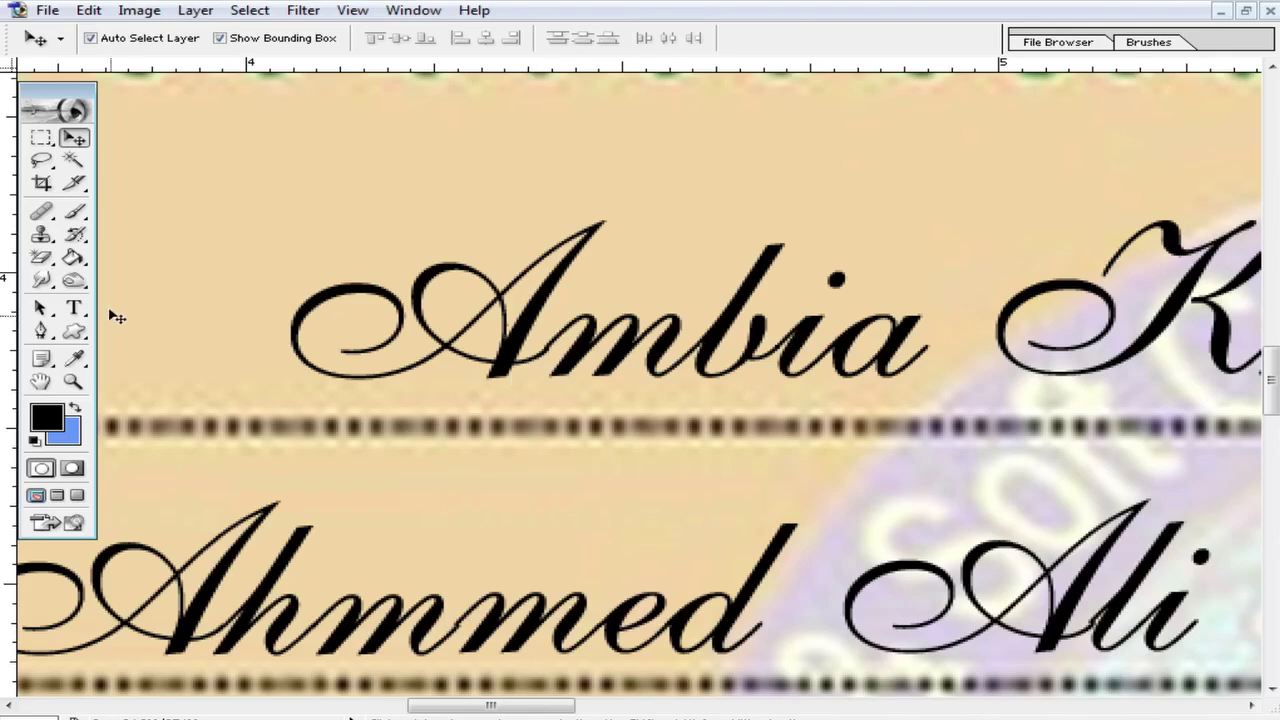
left_click(73, 308)
left_click(648, 378, "alt")
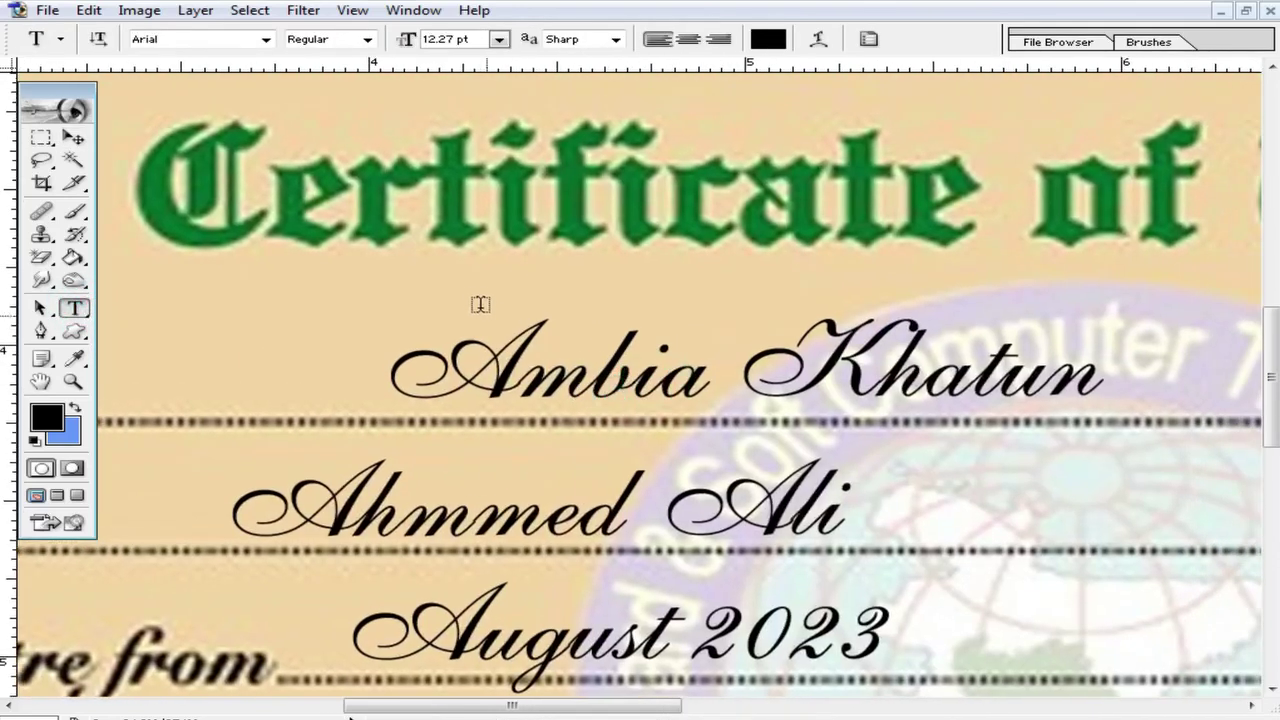
Step: Type the student's full name above the cursive name, fixing a stray comma, and select it
left_click(478, 299)
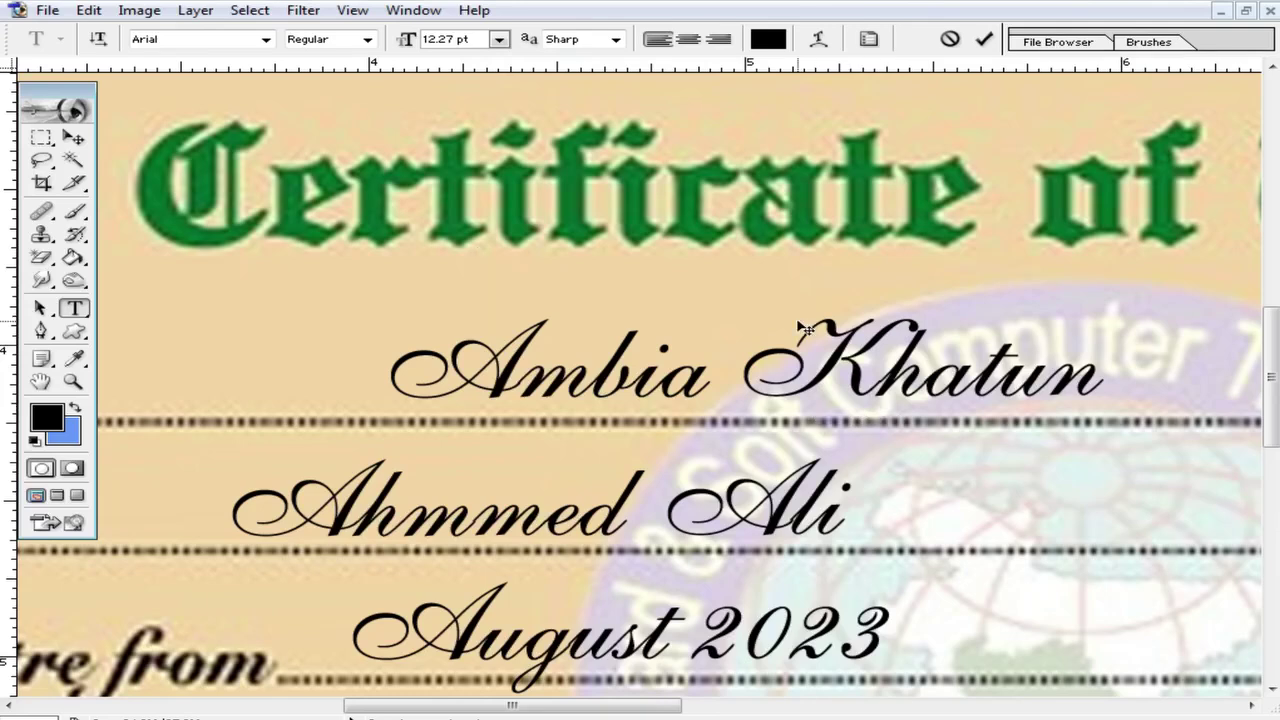
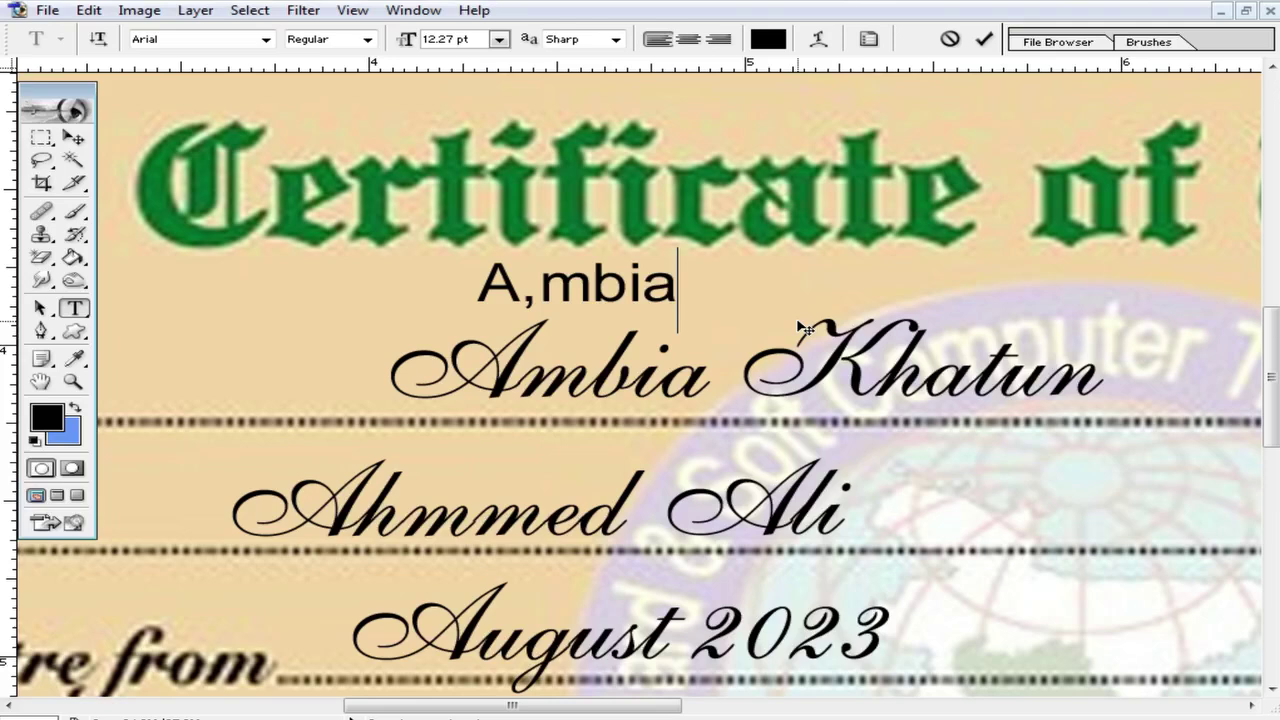
key("Left")
key("Right")
key("Right")
key("Right")
key("Right")
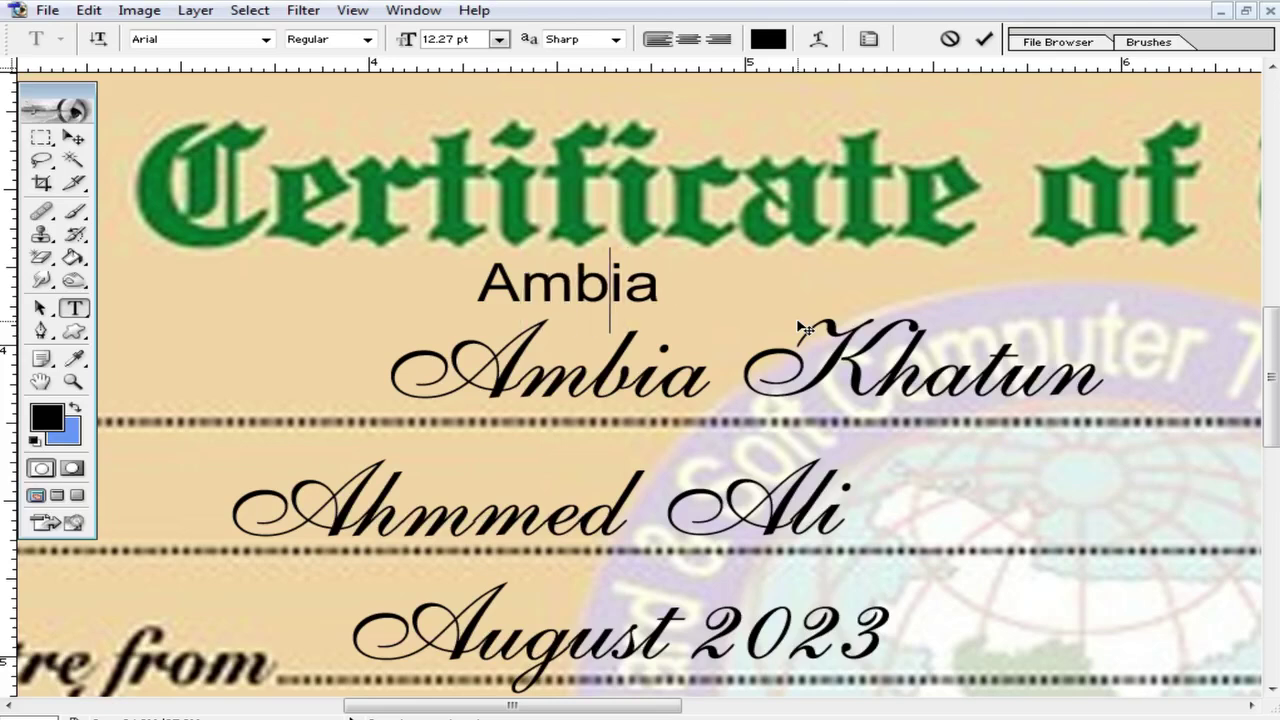
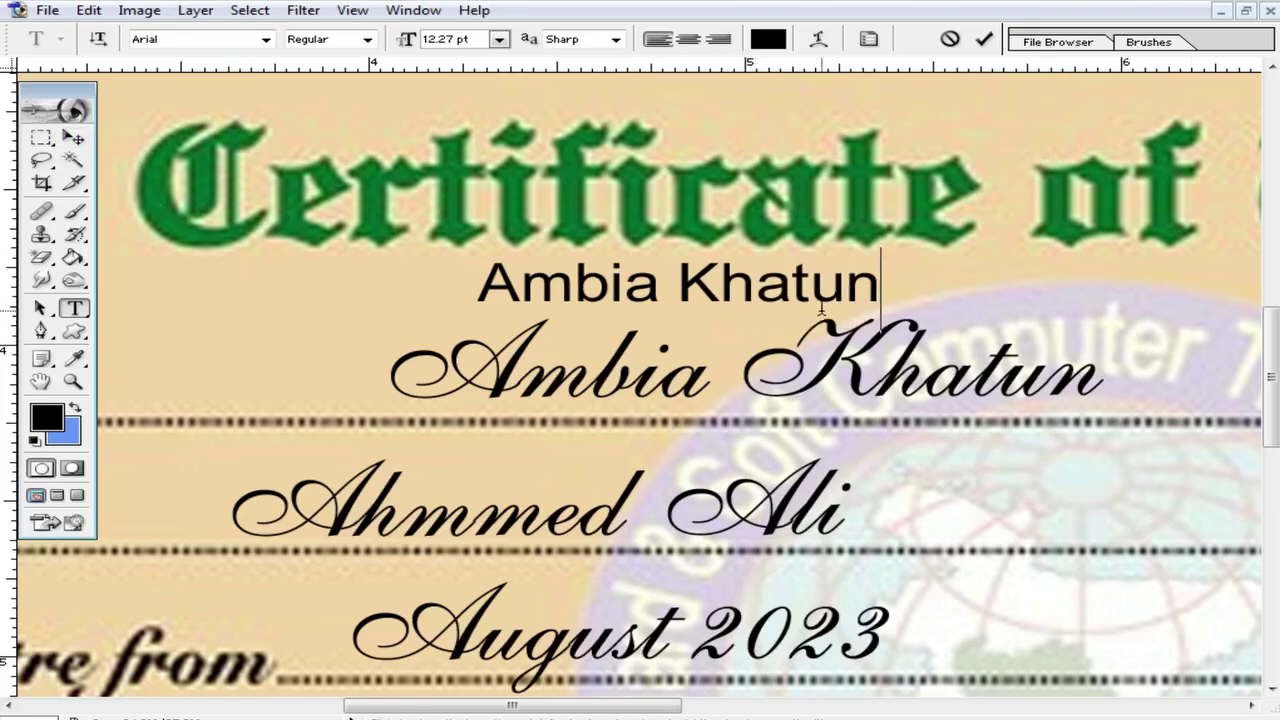
left_click_drag(899, 292, 445, 300)
left_click(203, 40)
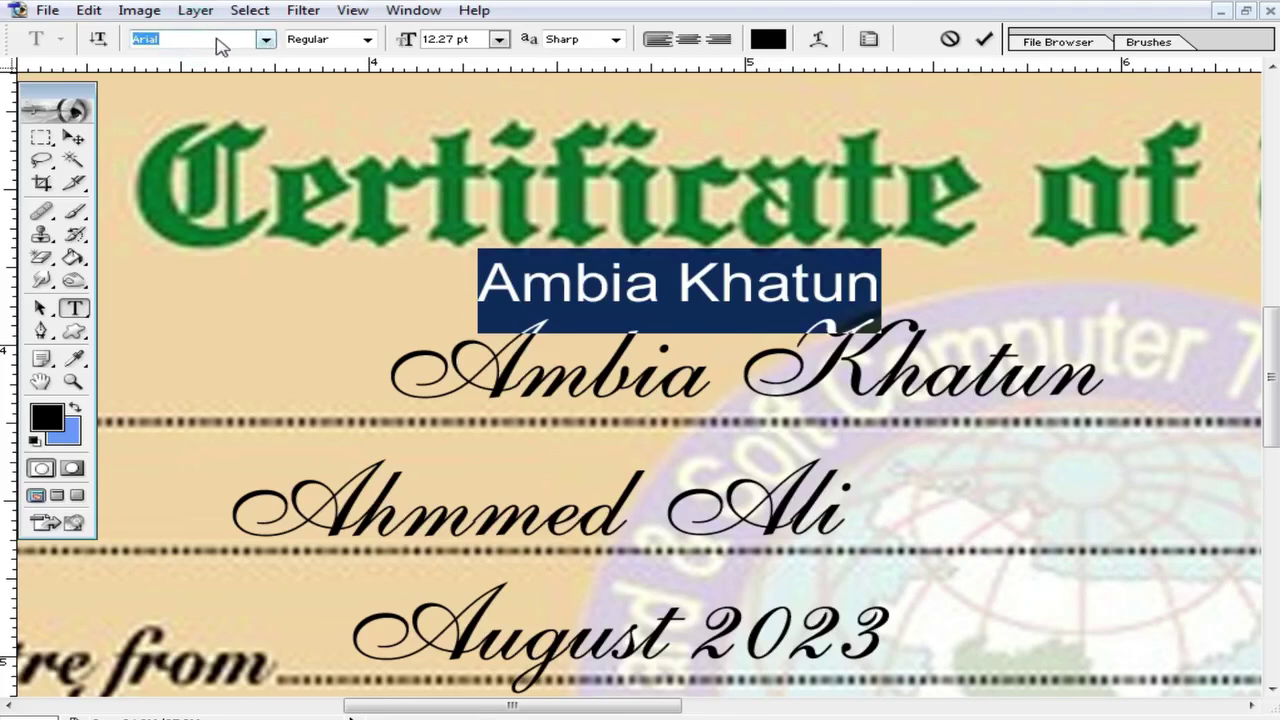
Step: Browse the font list and try Brush455 BT on the typed name
left_click(265, 40)
scroll(276, 290, "down", 1)
scroll(276, 290, "down", 14)
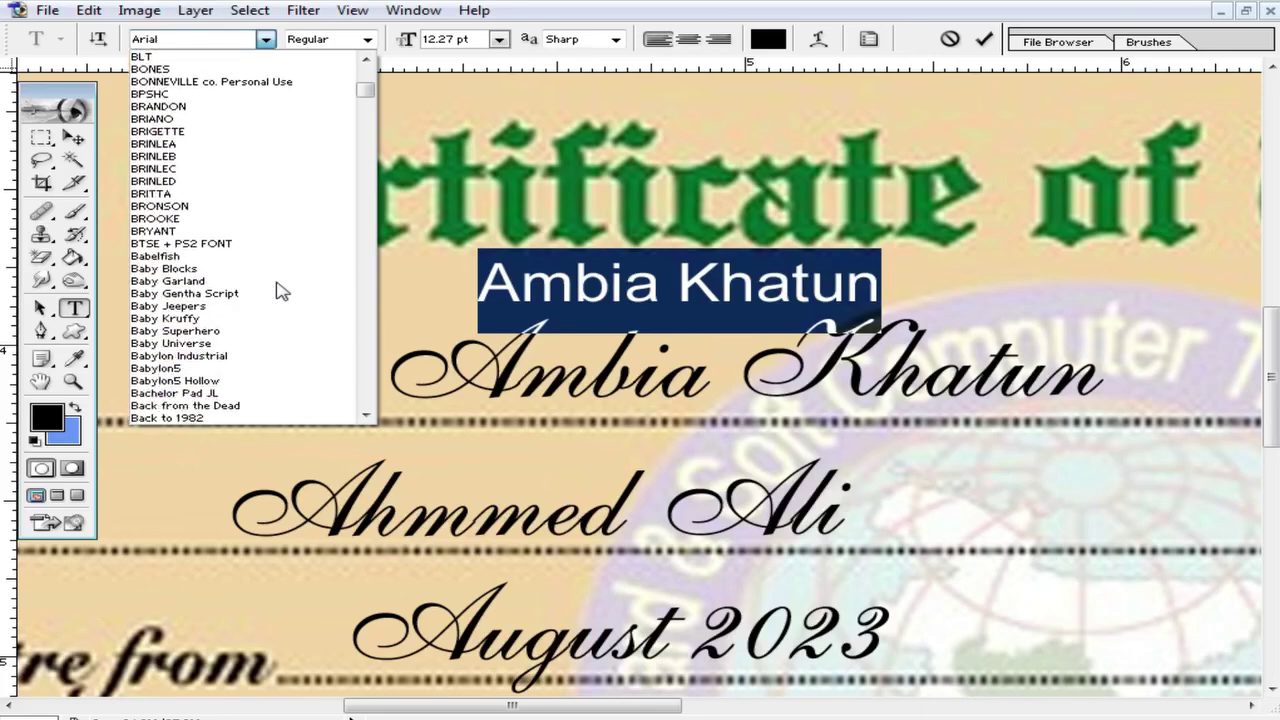
scroll(280, 291, "down", 4)
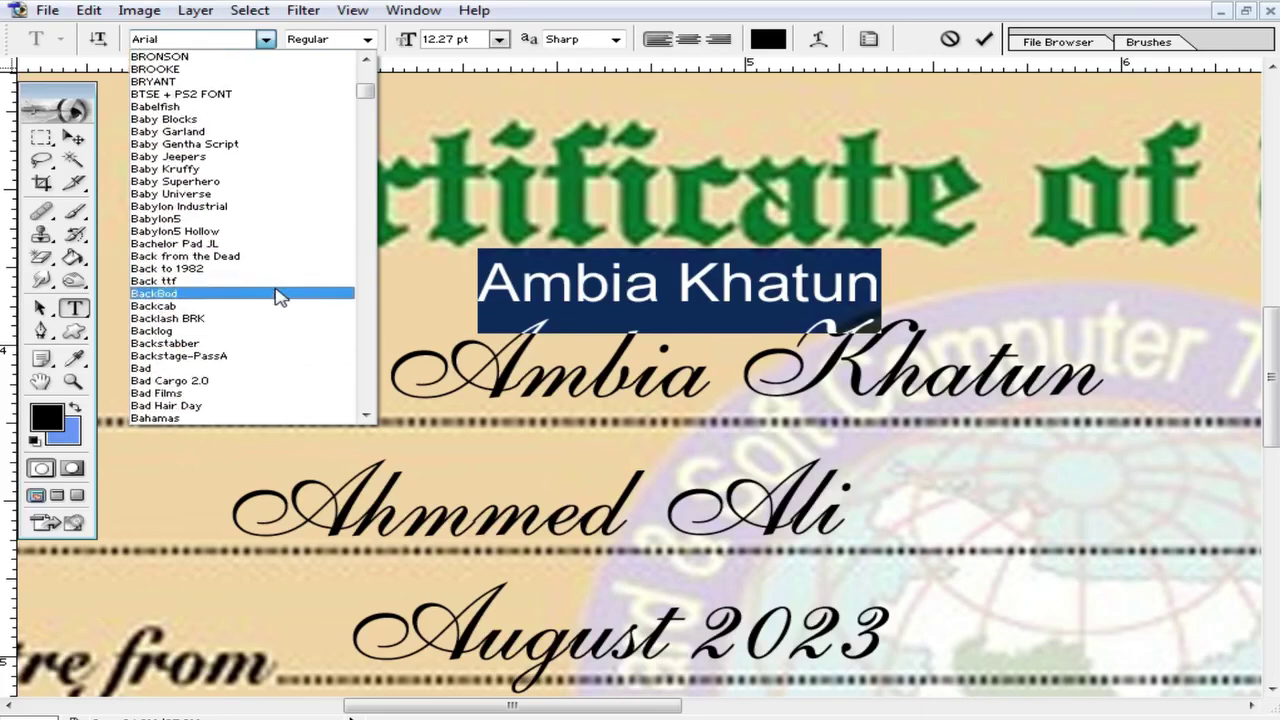
scroll(280, 296, "down", 12)
scroll(280, 300, "down", 6)
scroll(280, 305, "down", 13)
scroll(303, 338, "down", 11)
scroll(285, 340, "down", 20)
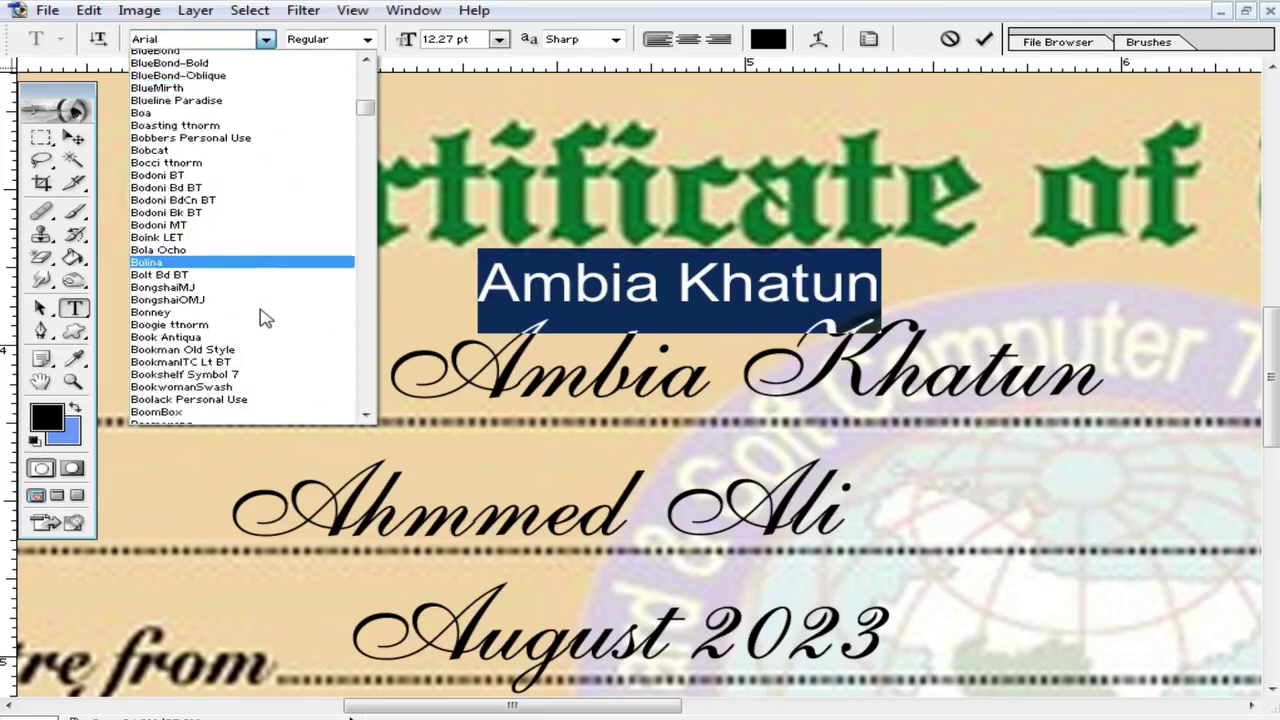
scroll(270, 296, "down", 10)
left_click(270, 70)
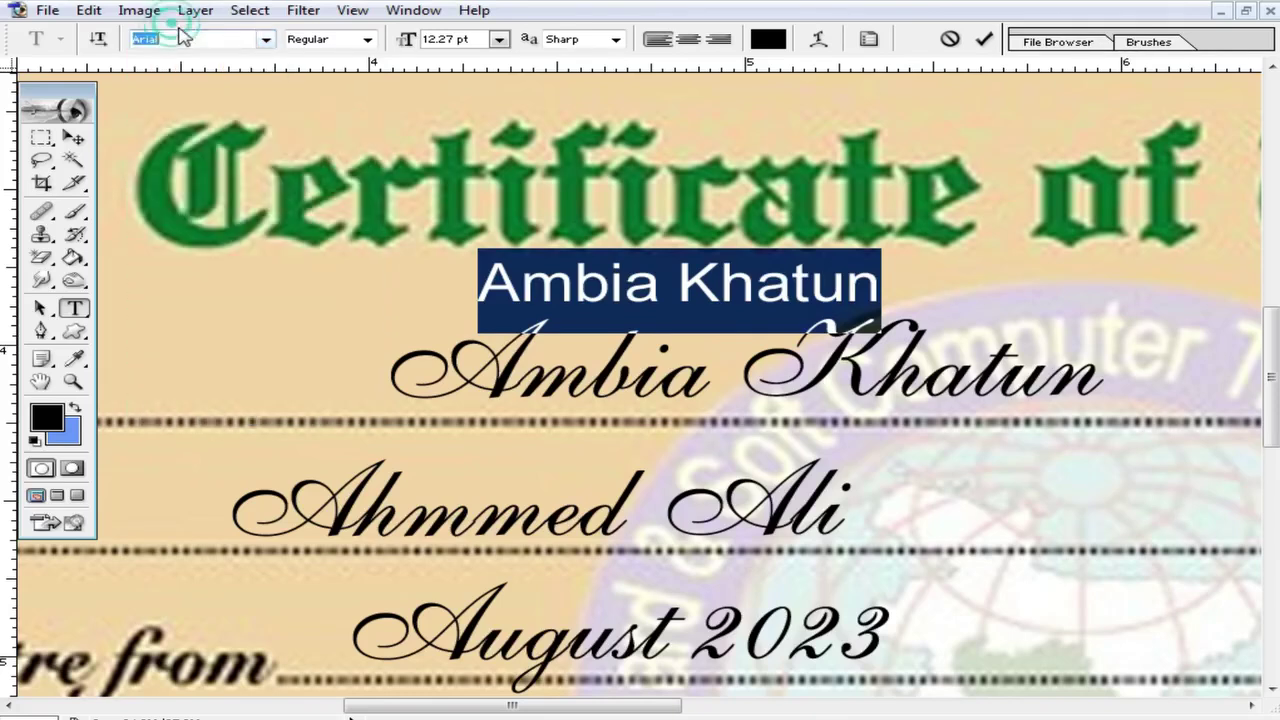
scroll(190, 41, "down", 3)
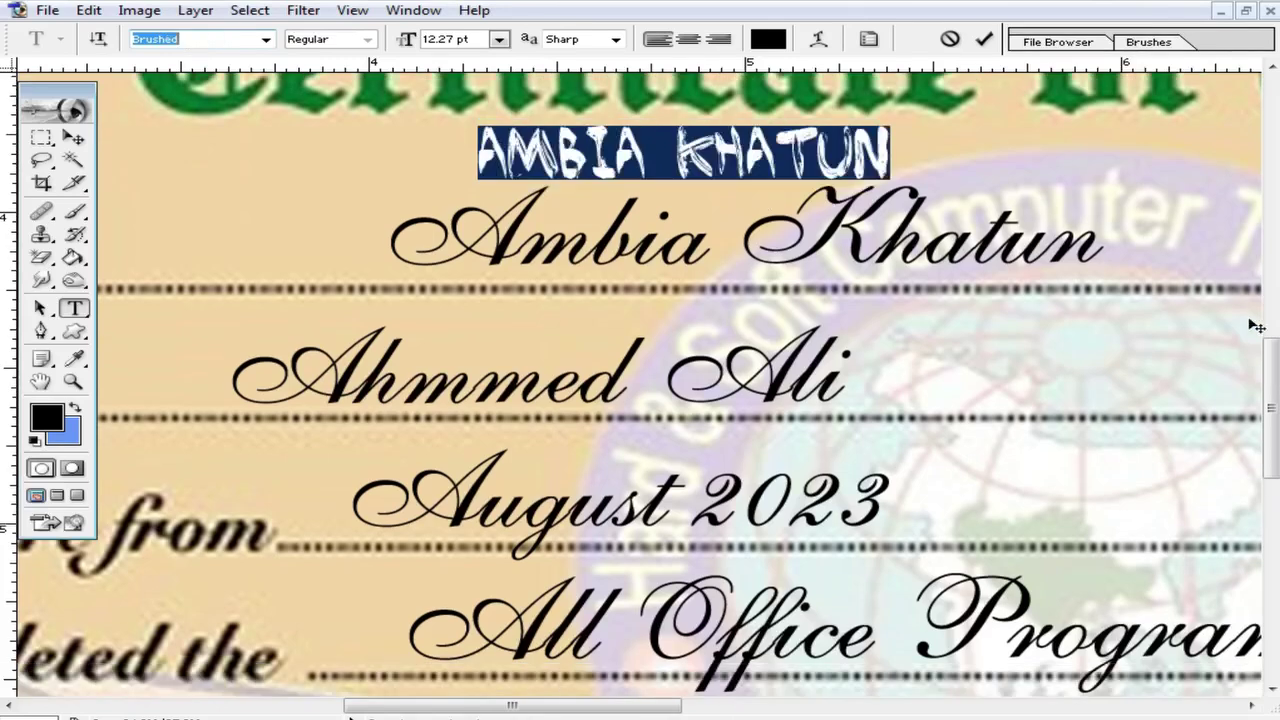
left_click_drag(1277, 397, 1270, 347)
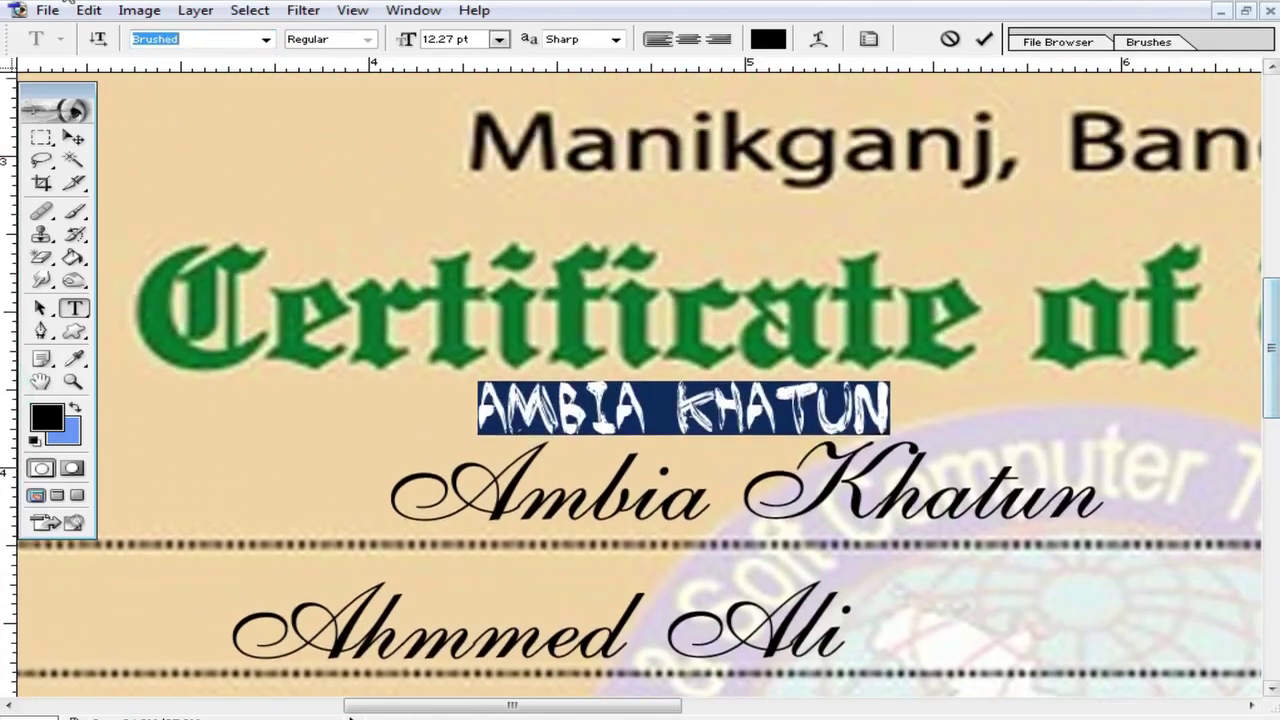
Step: Try EnglischeSchT, then set the name in English111 Vivace BT and commit
left_click(263, 44)
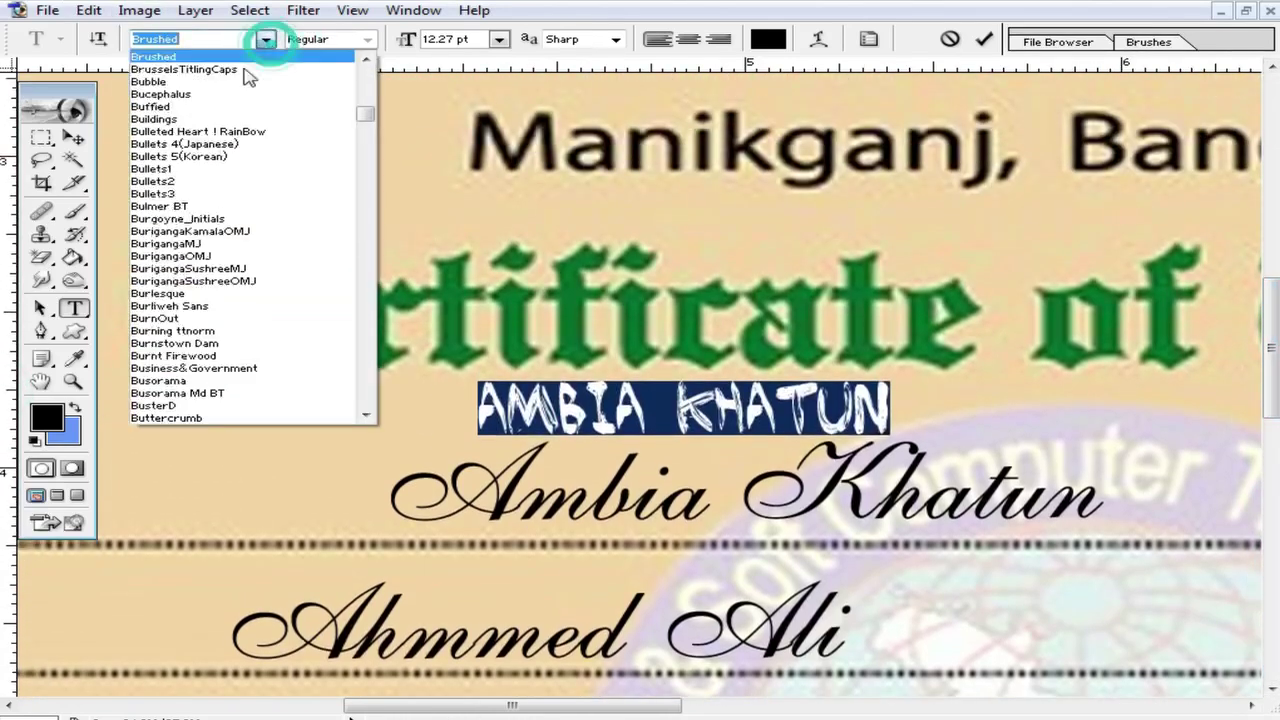
scroll(240, 340, "down", 15)
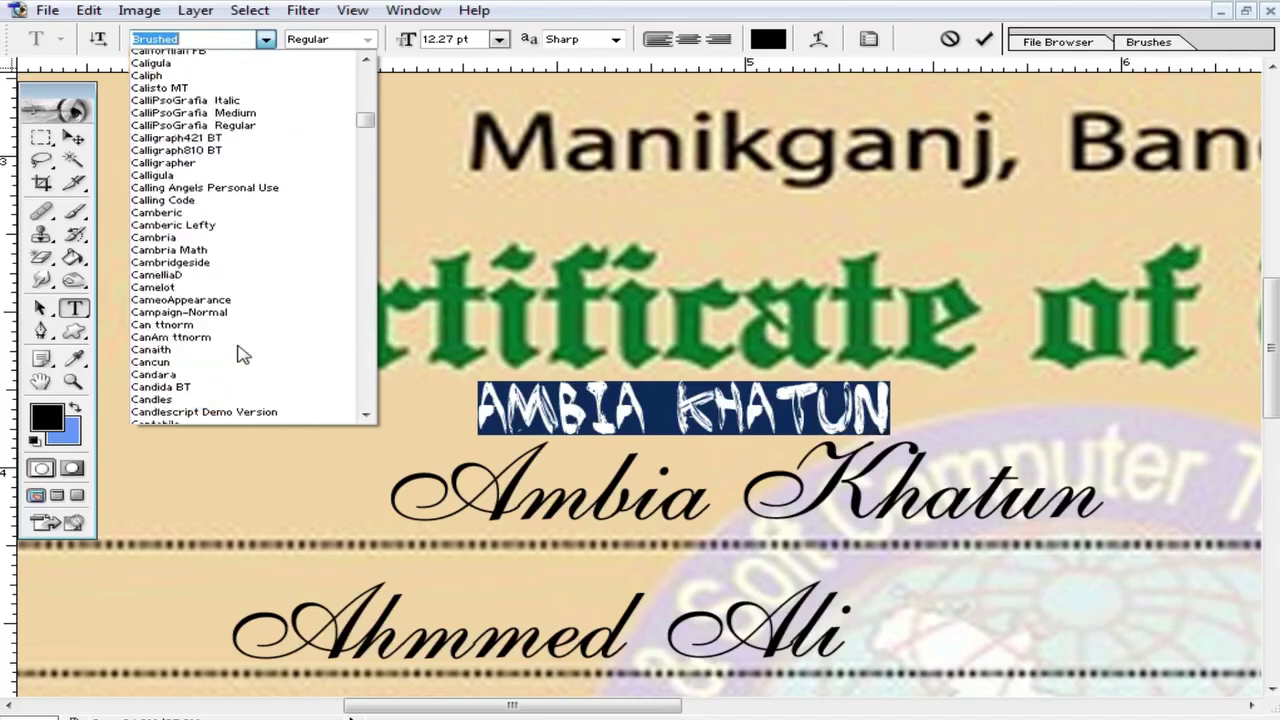
scroll(240, 355, "down", 20)
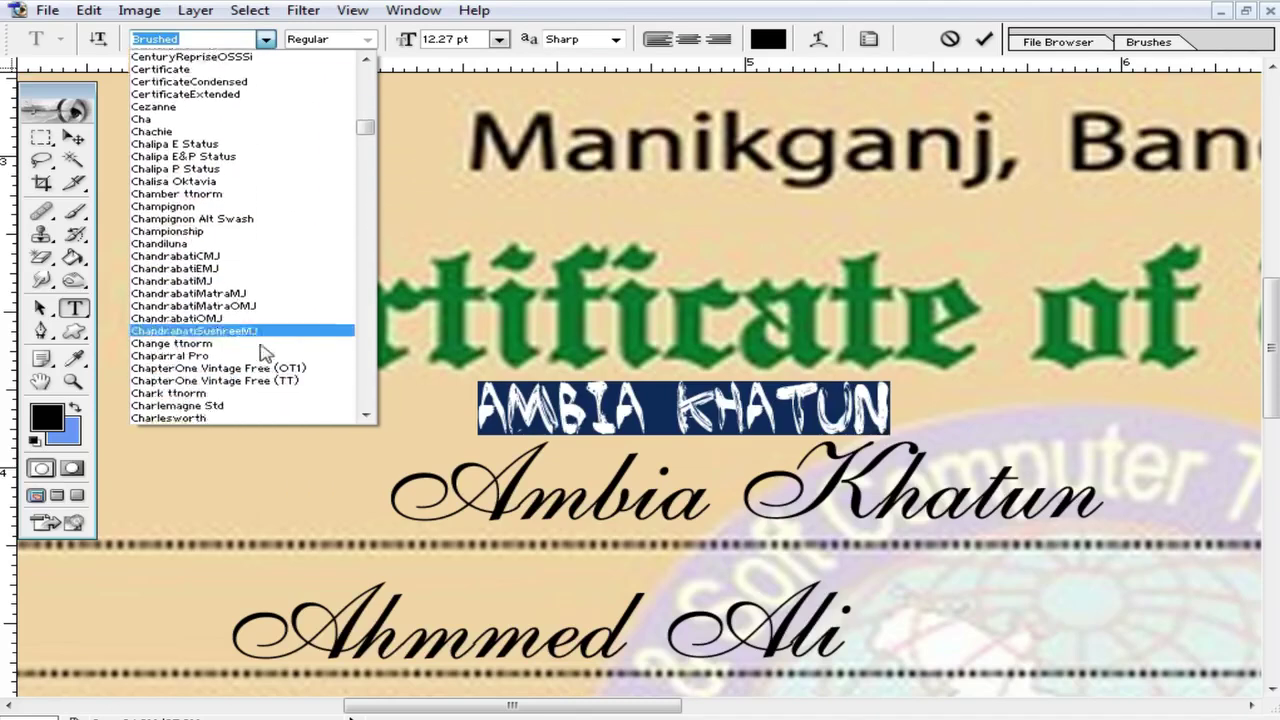
scroll(240, 360, "down", 4)
scroll(230, 345, "down", 20)
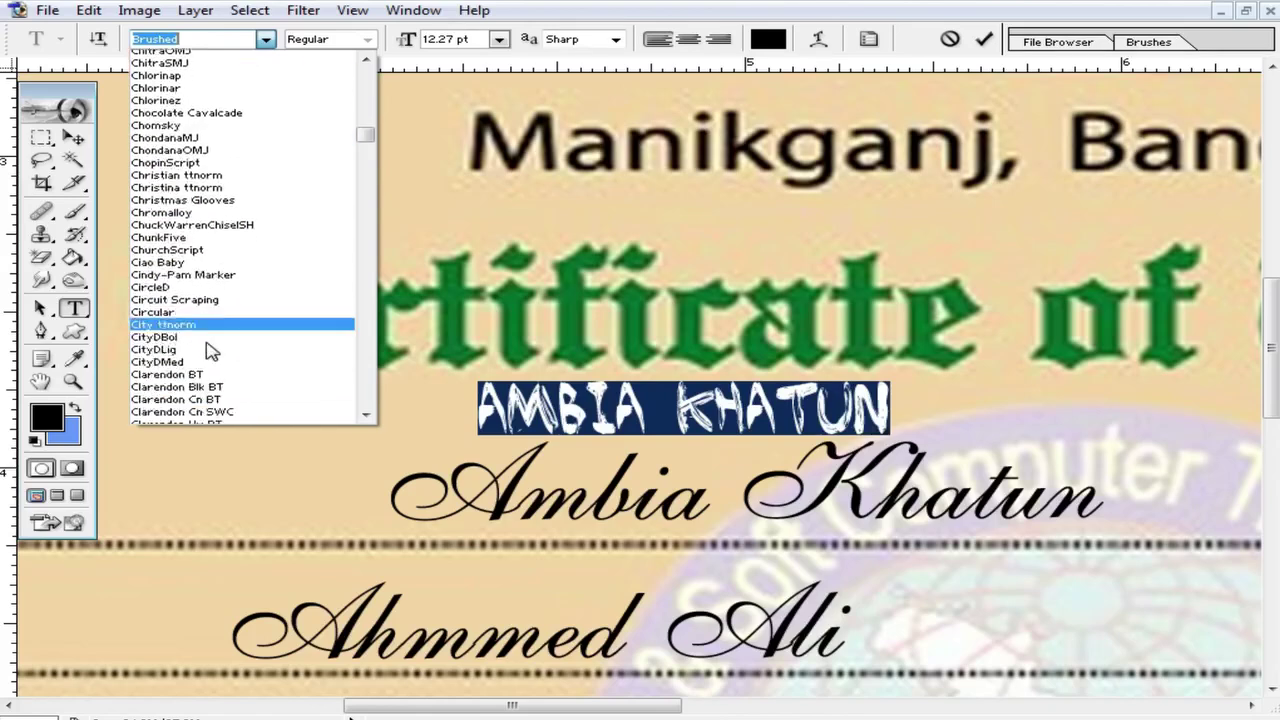
scroll(283, 343, "down", 20)
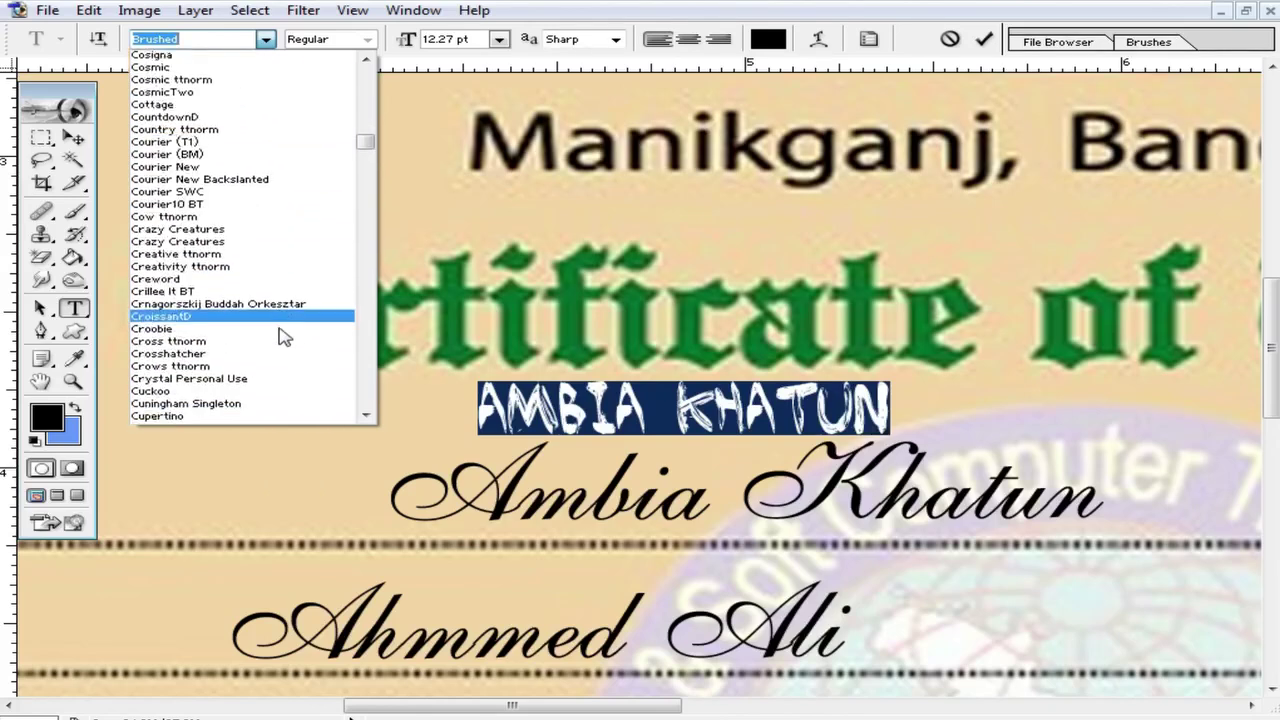
scroll(290, 341, "down", 20)
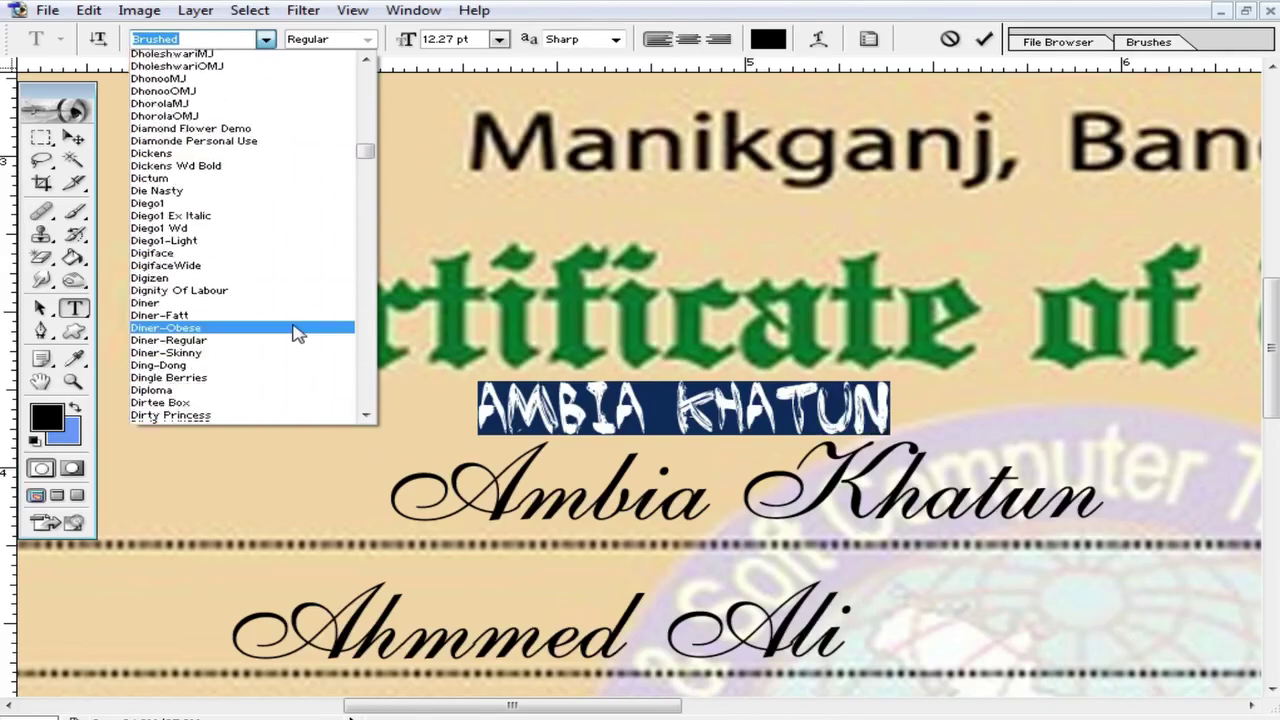
left_click(294, 337)
left_click(267, 40)
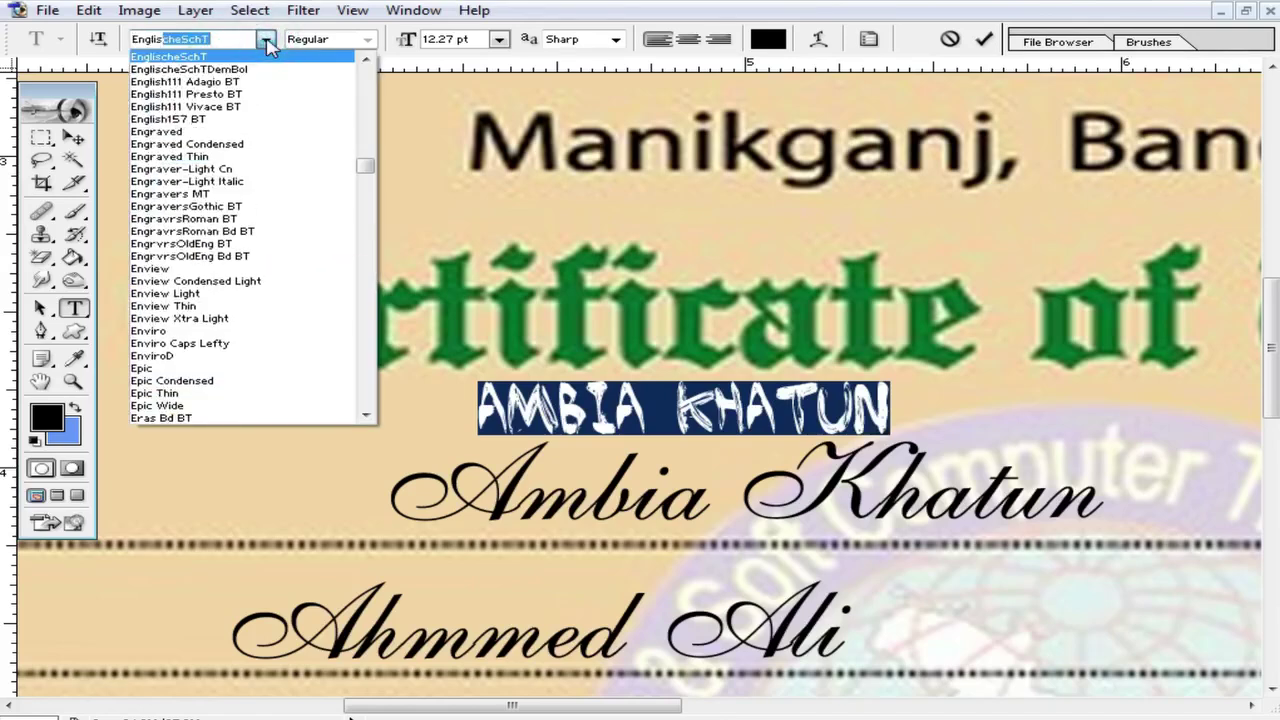
left_click(220, 106)
left_click(763, 422)
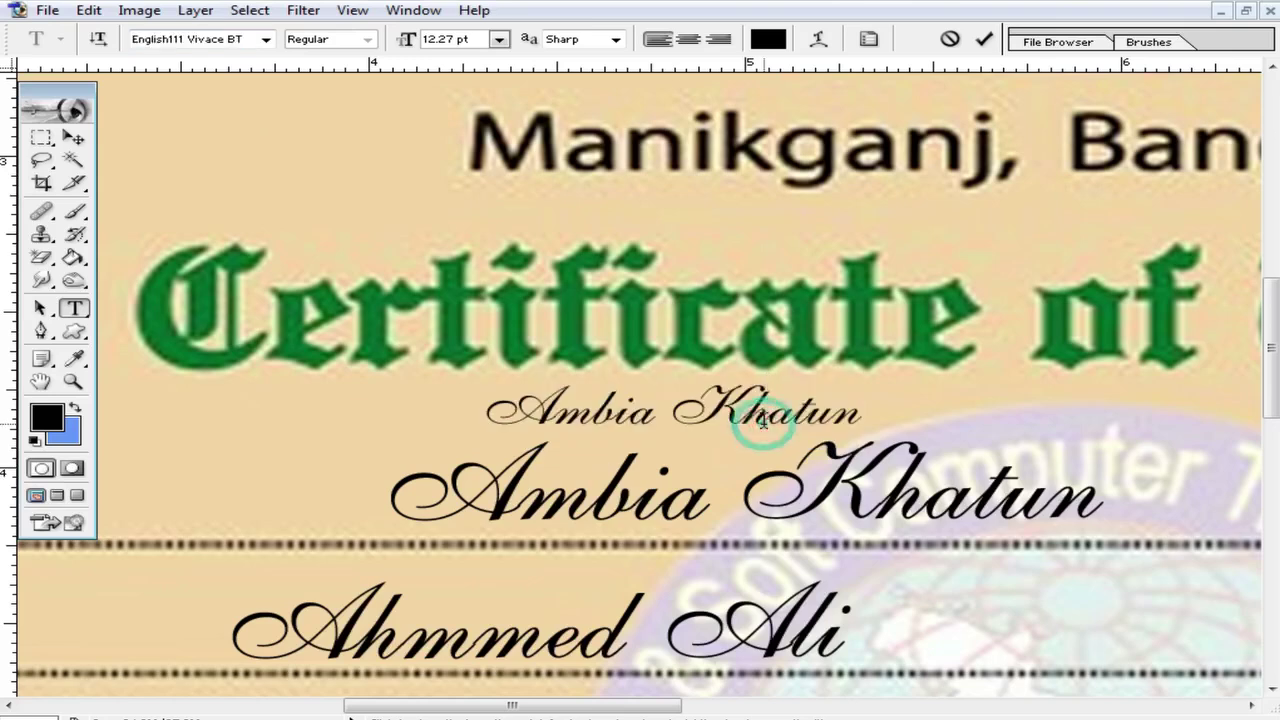
Step: Enlarge the typed script name and move it onto the printed student name
left_click(83, 137)
left_click(672, 453, "ctrl")
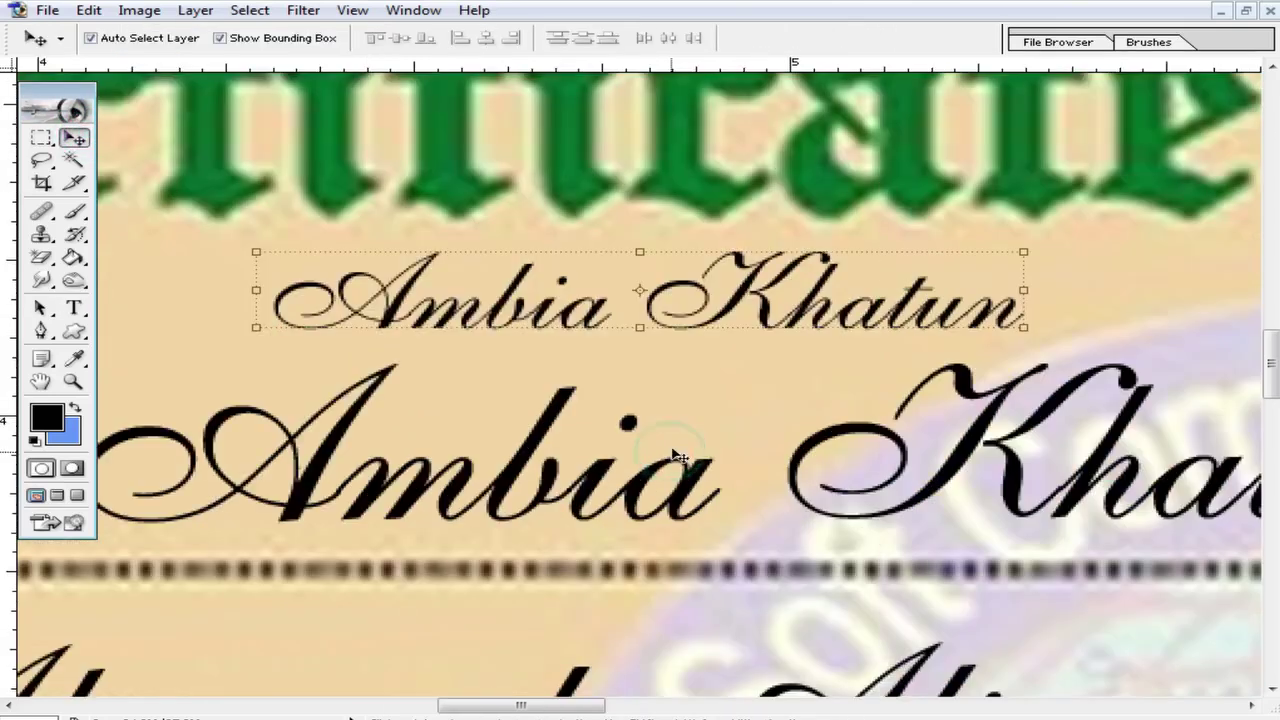
left_click_drag(548, 315, 543, 309)
left_click_drag(1018, 320, 1228, 340)
double_click(652, 281)
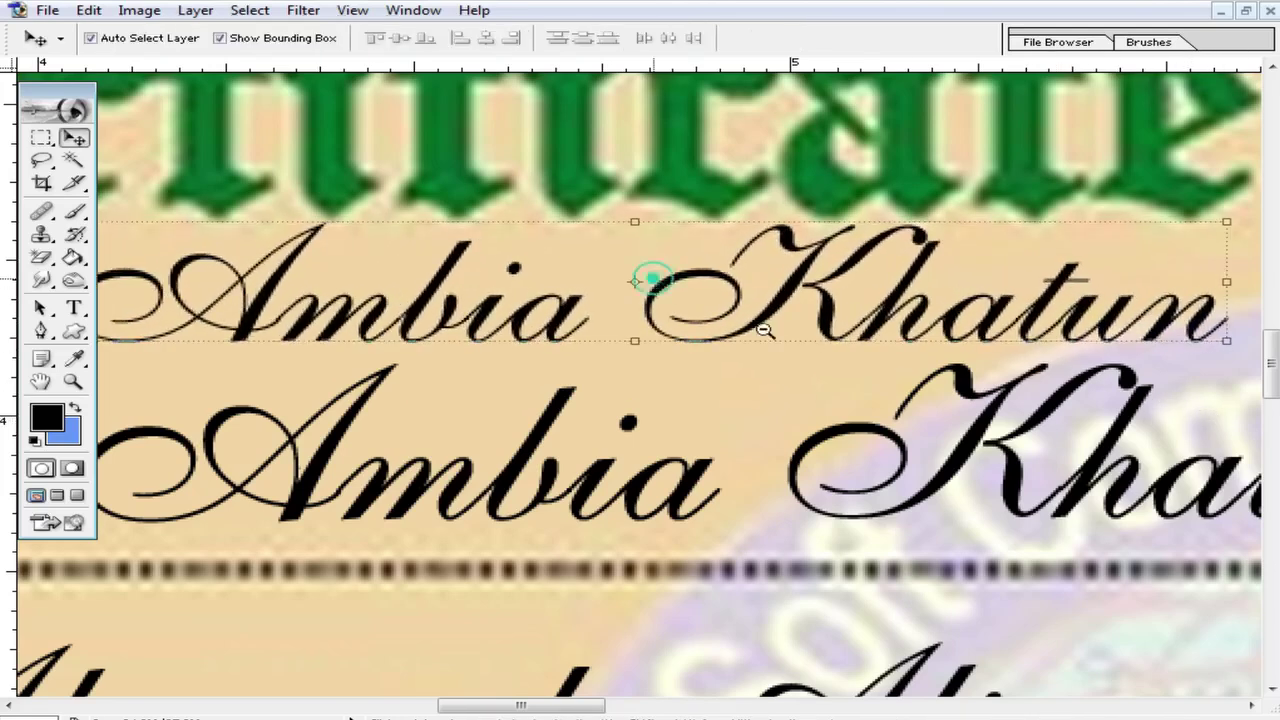
left_click(764, 329, "ctrl+alt")
left_click_drag(566, 311, 603, 392)
left_click_drag(884, 395, 912, 395)
double_click(752, 370)
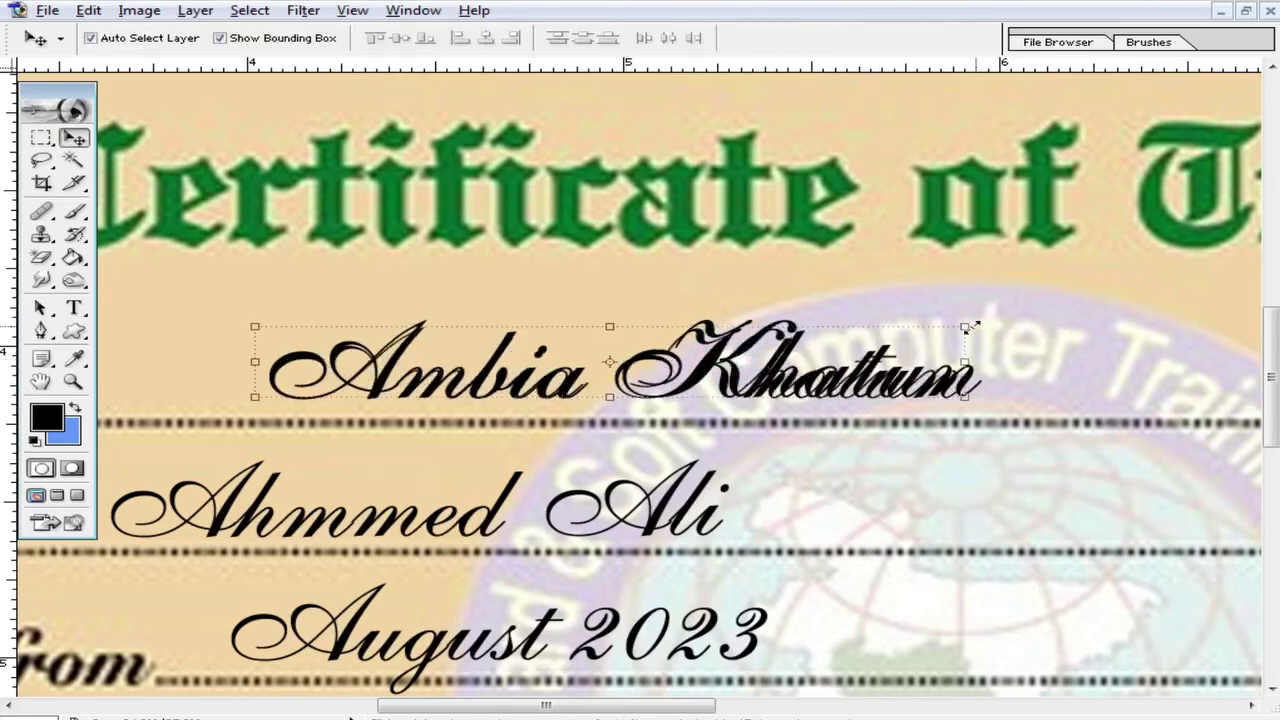
Step: Fine-tune its size and position, narrowing it to 96.3% width to match the letters
left_click_drag(974, 318, 983, 321)
double_click(812, 368)
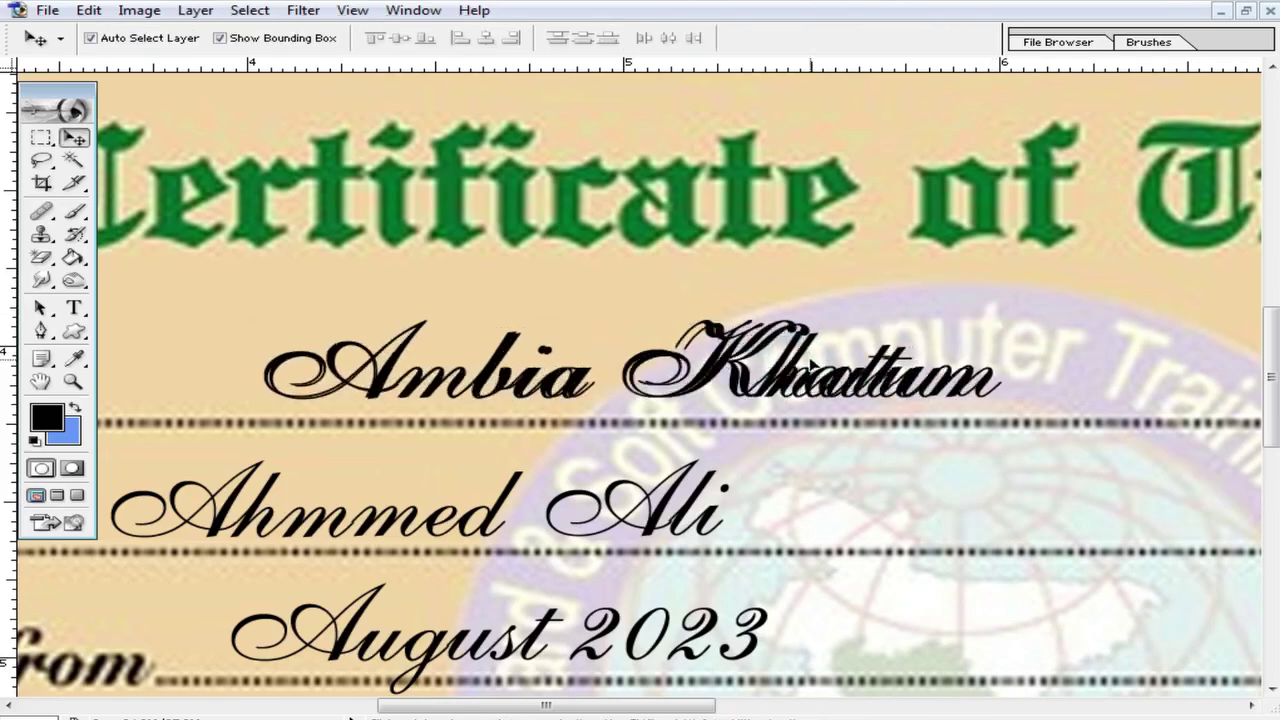
left_click_drag(812, 368, 805, 365)
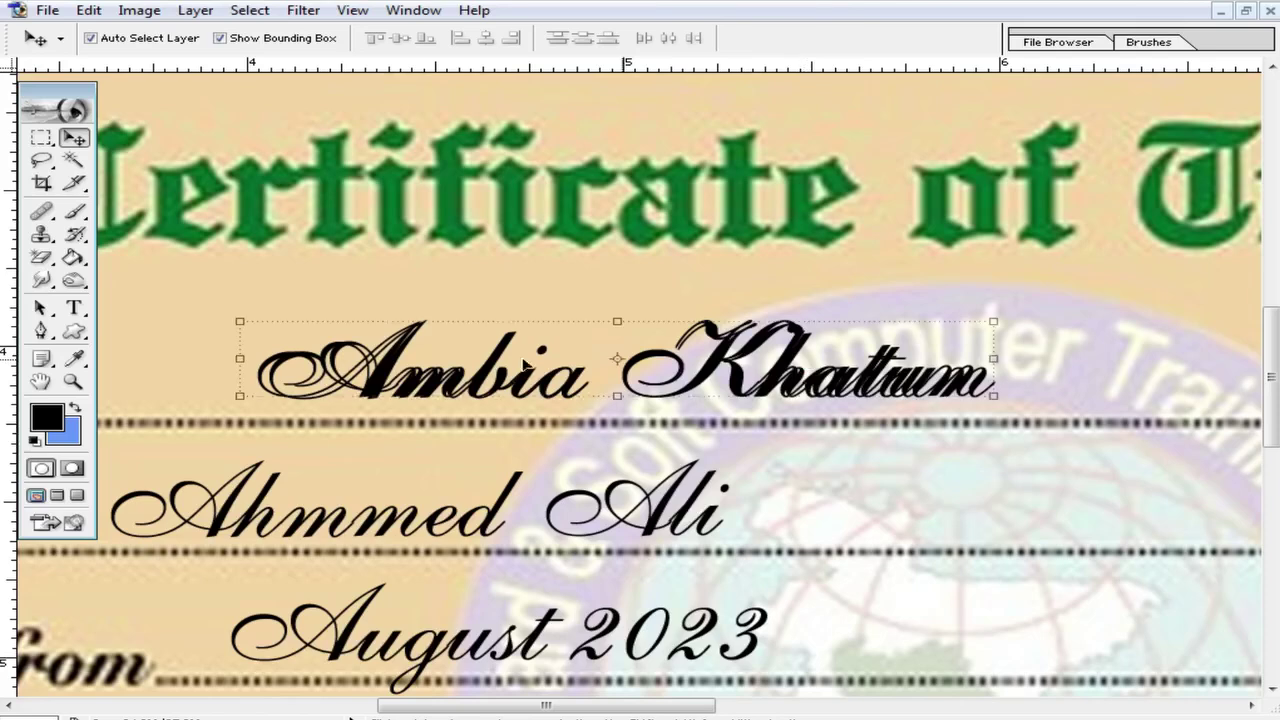
left_click_drag(239, 358, 250, 357)
left_click_drag(1005, 366, 989, 370)
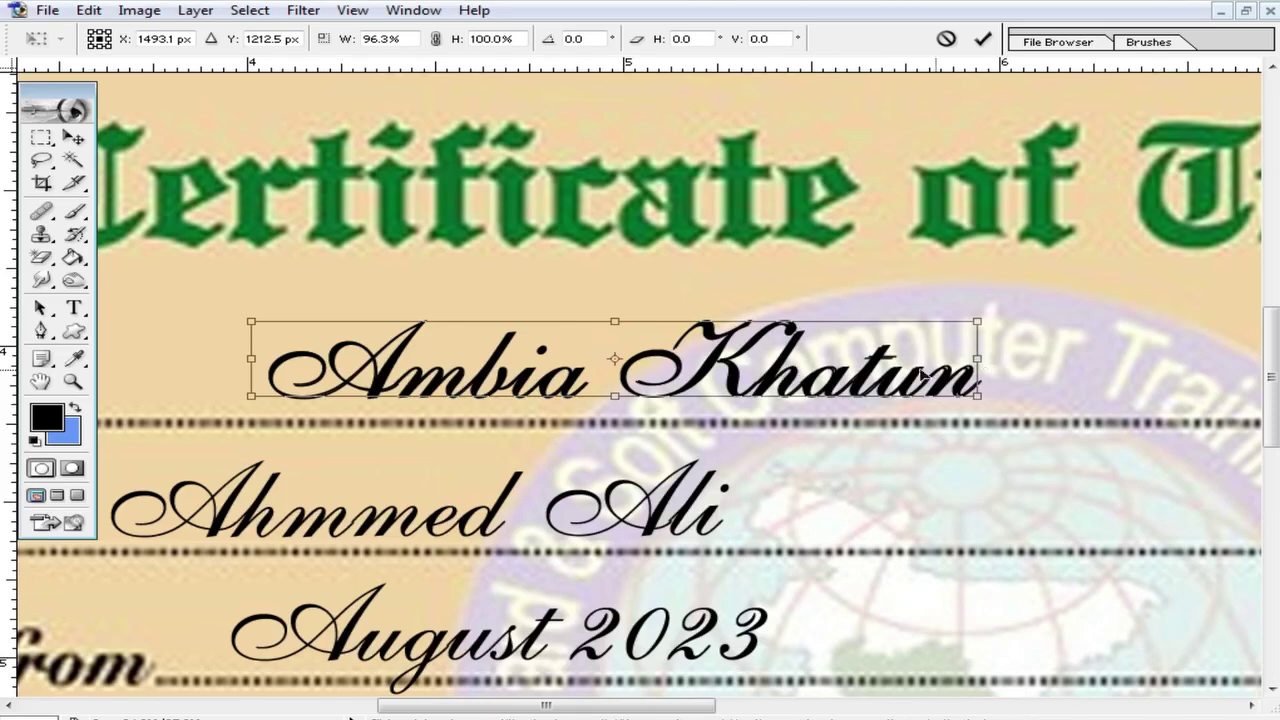
key("Return")
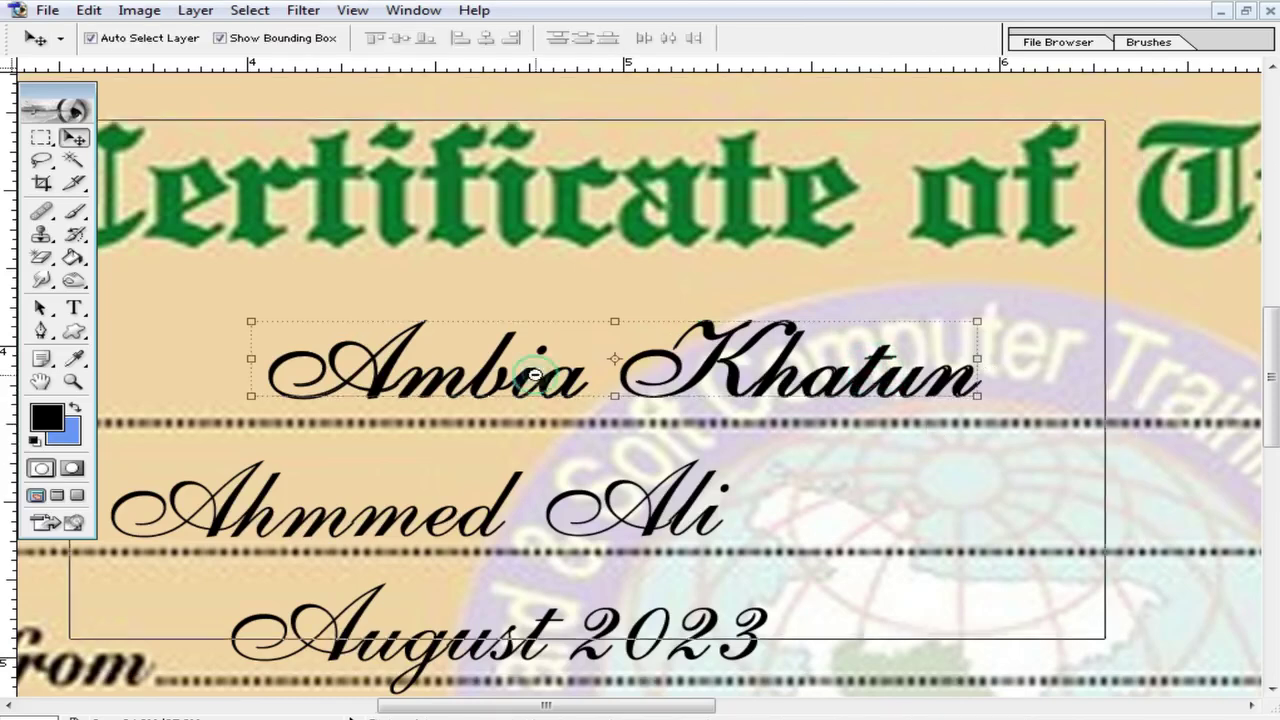
Step: Slide the typed script name to the right so it sits beside the printed name
left_click(536, 375, "alt")
left_click_drag(556, 350, 517, 218)
left_click_drag(582, 309, 428, 344)
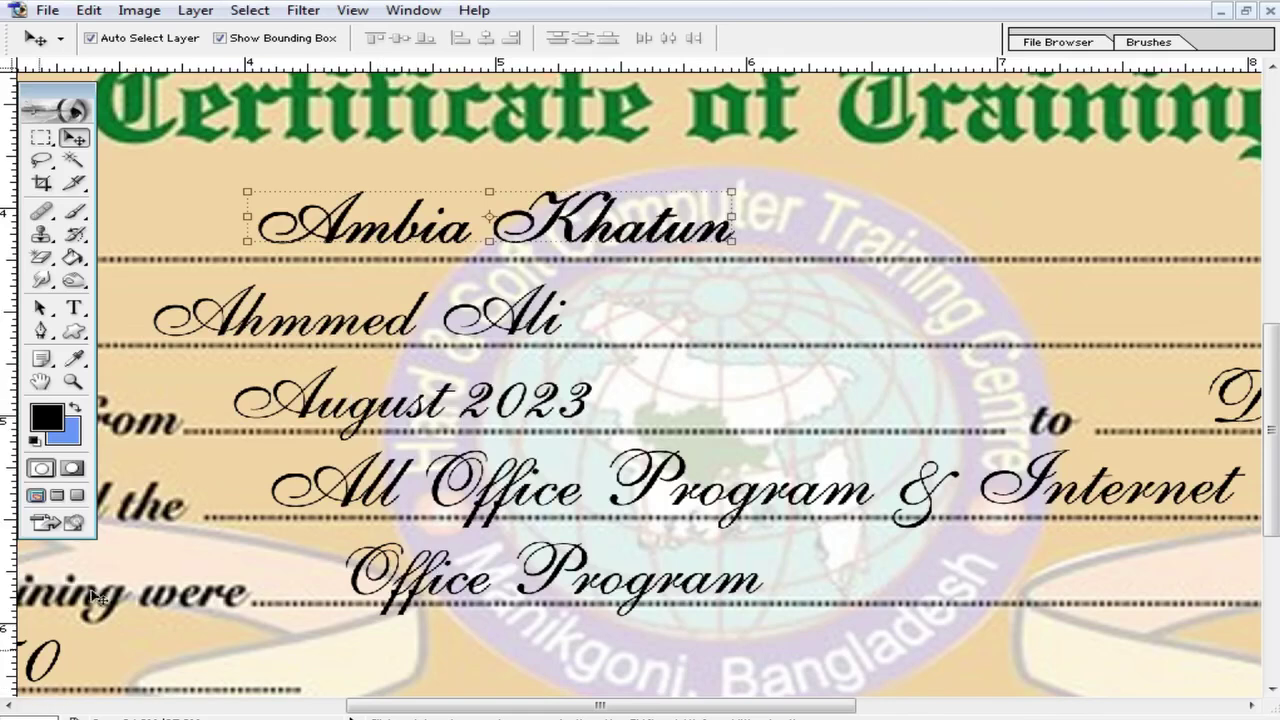
left_click_drag(436, 230, 933, 230)
key("ctrl+minus")
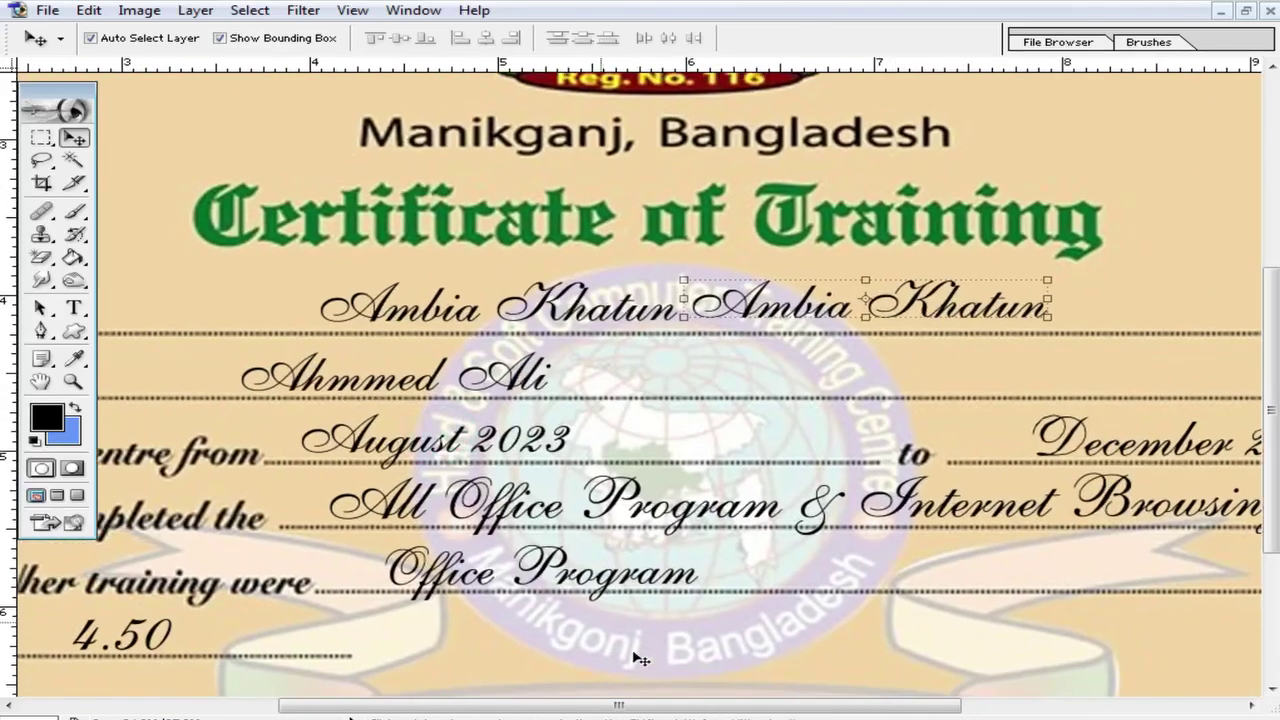
left_click(782, 578, "alt")
scroll(511, 487, "up", 5)
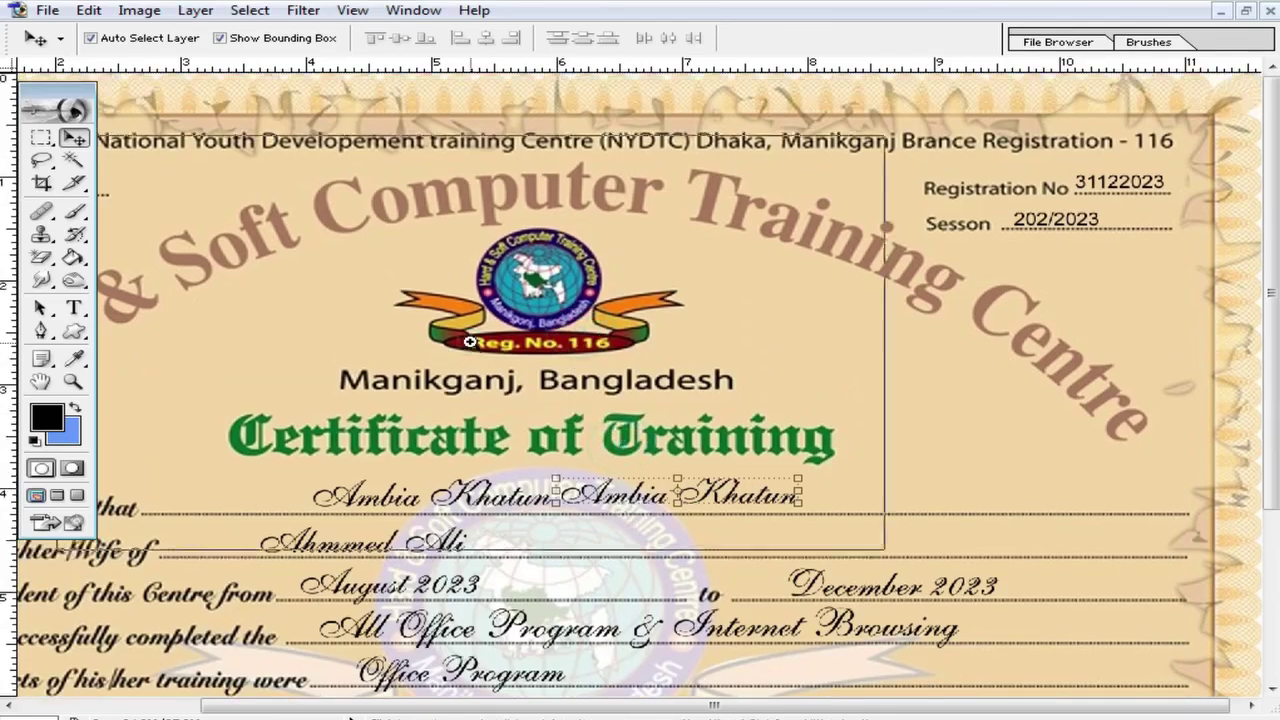
left_click(470, 342)
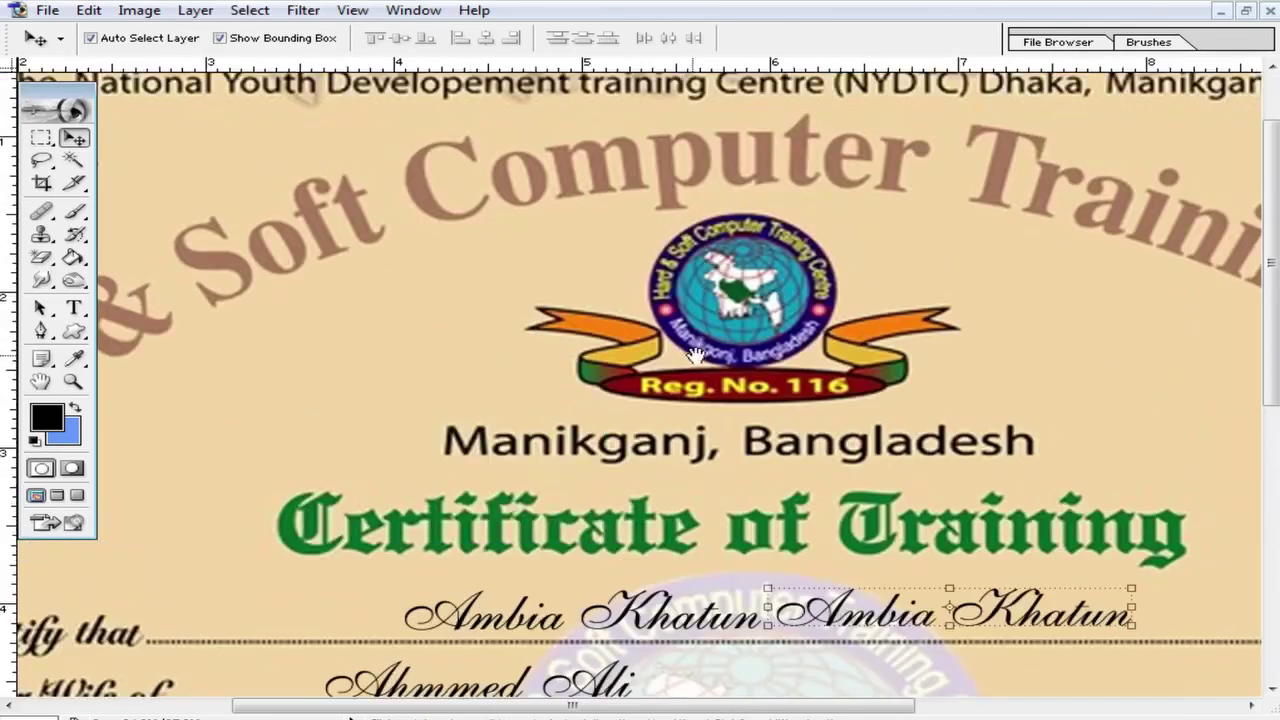
Step: Marquee-select the logo emblem, trimming a notch and adding the logo's top
left_click(40, 137)
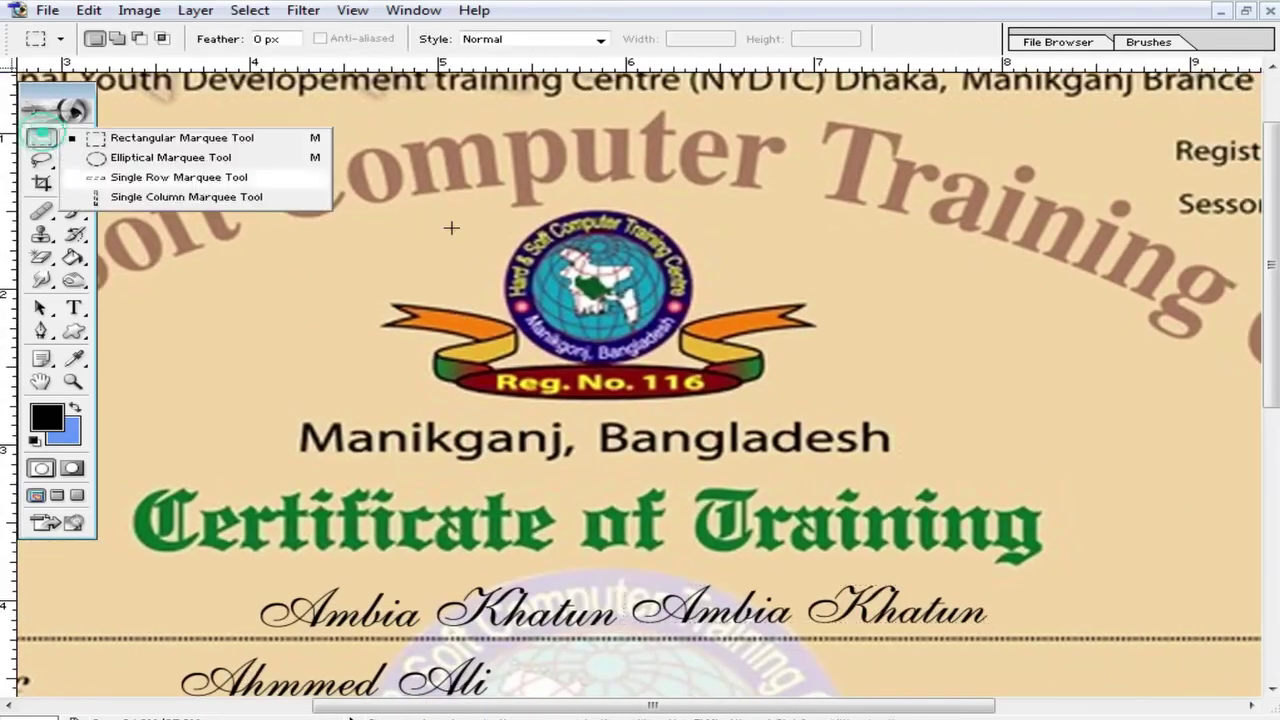
left_click_drag(372, 225, 655, 350)
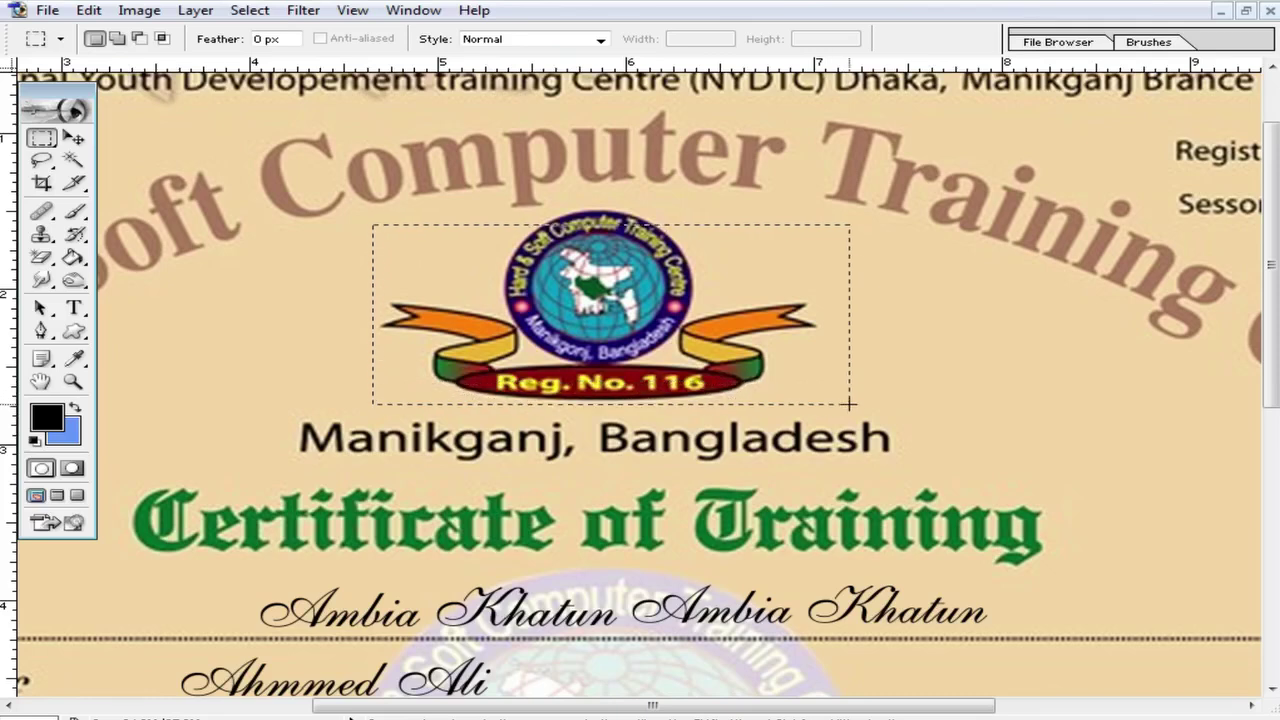
key("alt")
left_click_drag(684, 266, 685, 266)
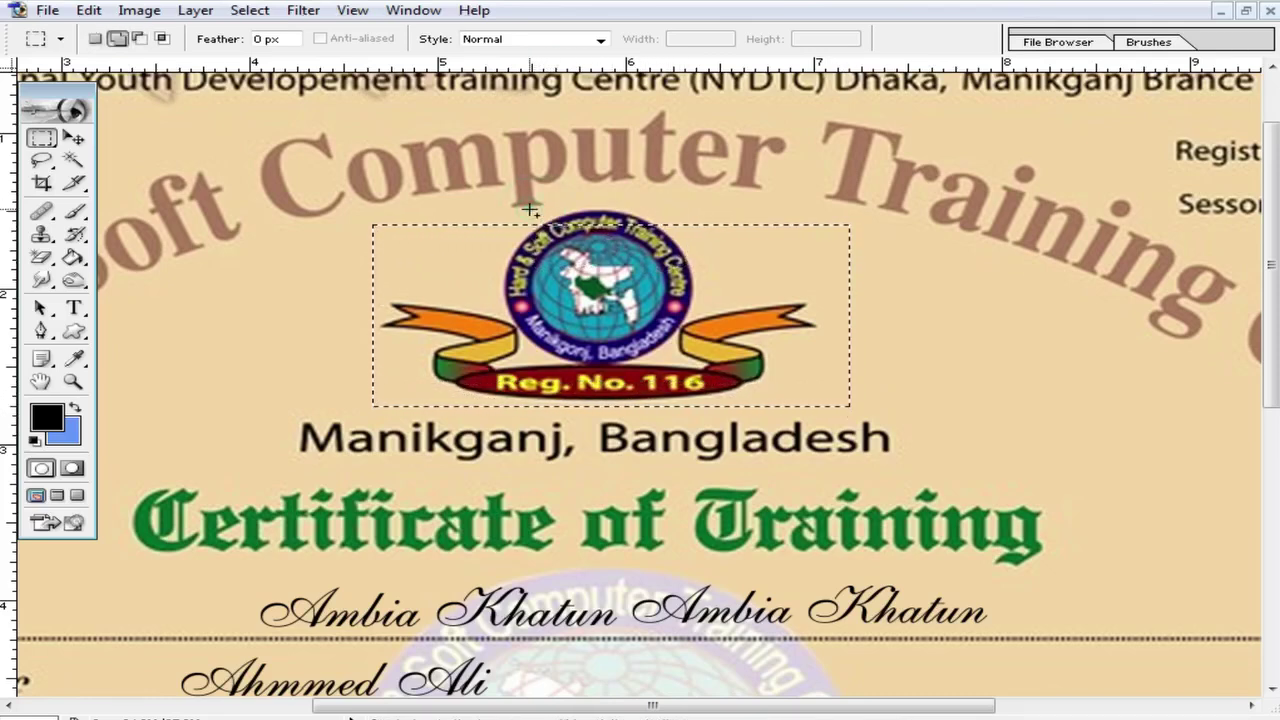
left_click_drag(555, 198, 665, 244)
Step: Attempt Ctrl+J on the emblem, dismiss the rasterize error, and make Background the active layer
left_click(73, 137)
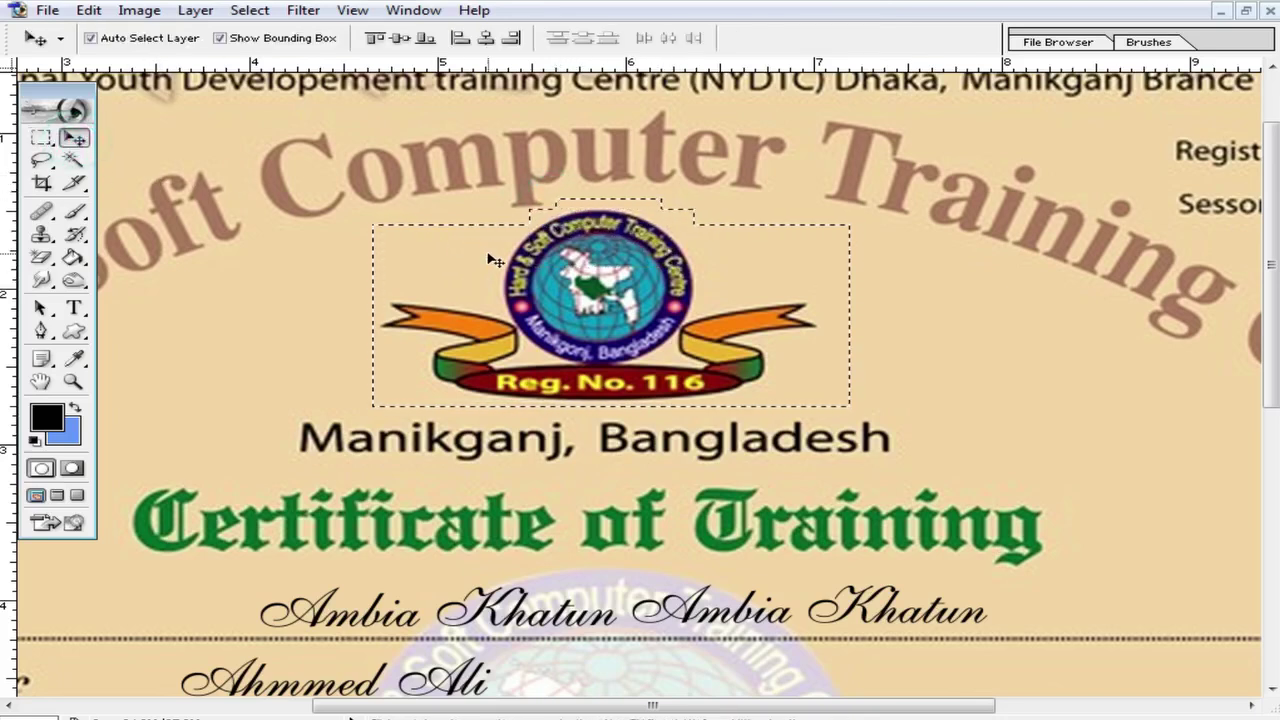
key("ctrl+j")
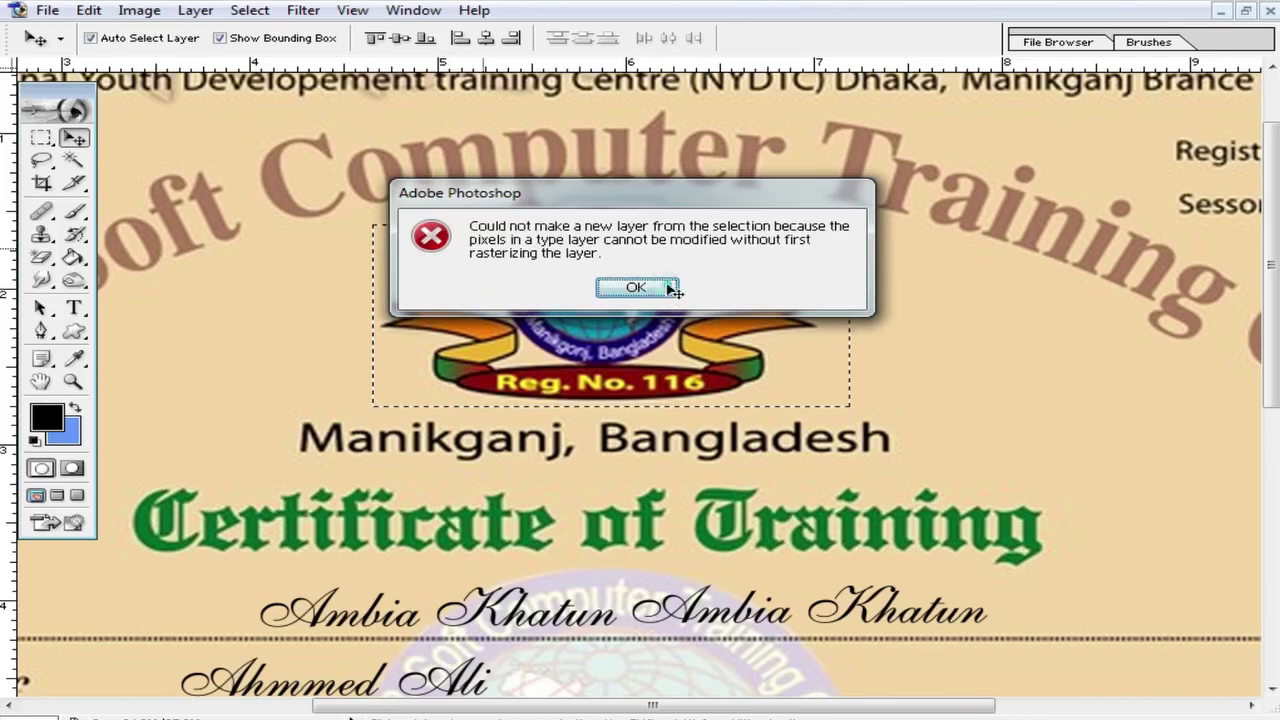
left_click(636, 288)
key("F7")
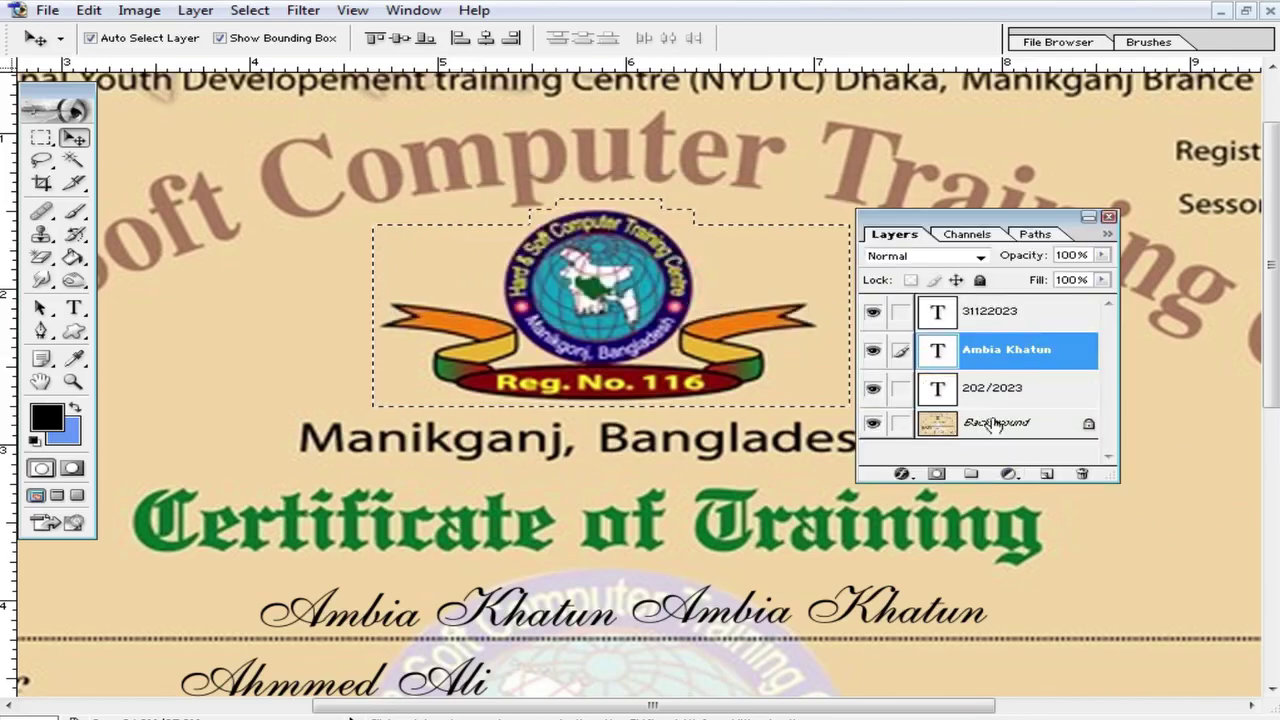
left_click(996, 423)
Step: Copy the emblem onto Layer 1 and align it back over the original
key("ctrl+j")
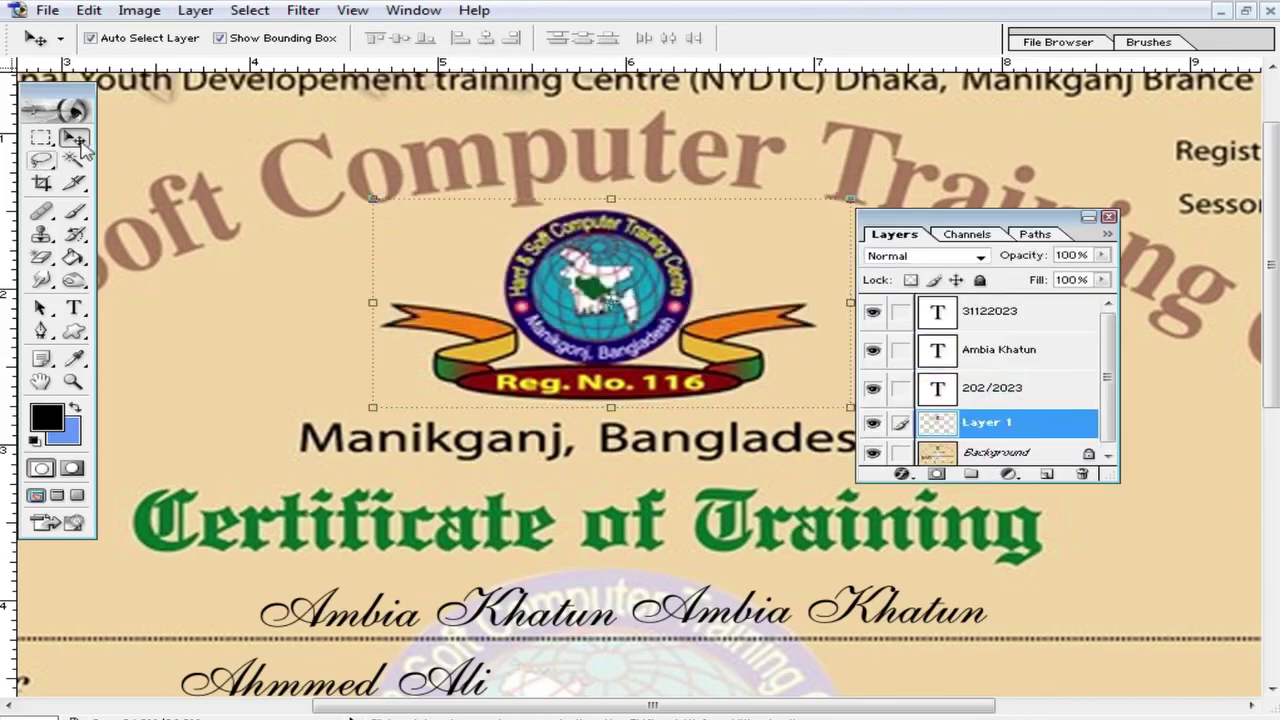
left_click_drag(671, 348, 620, 318)
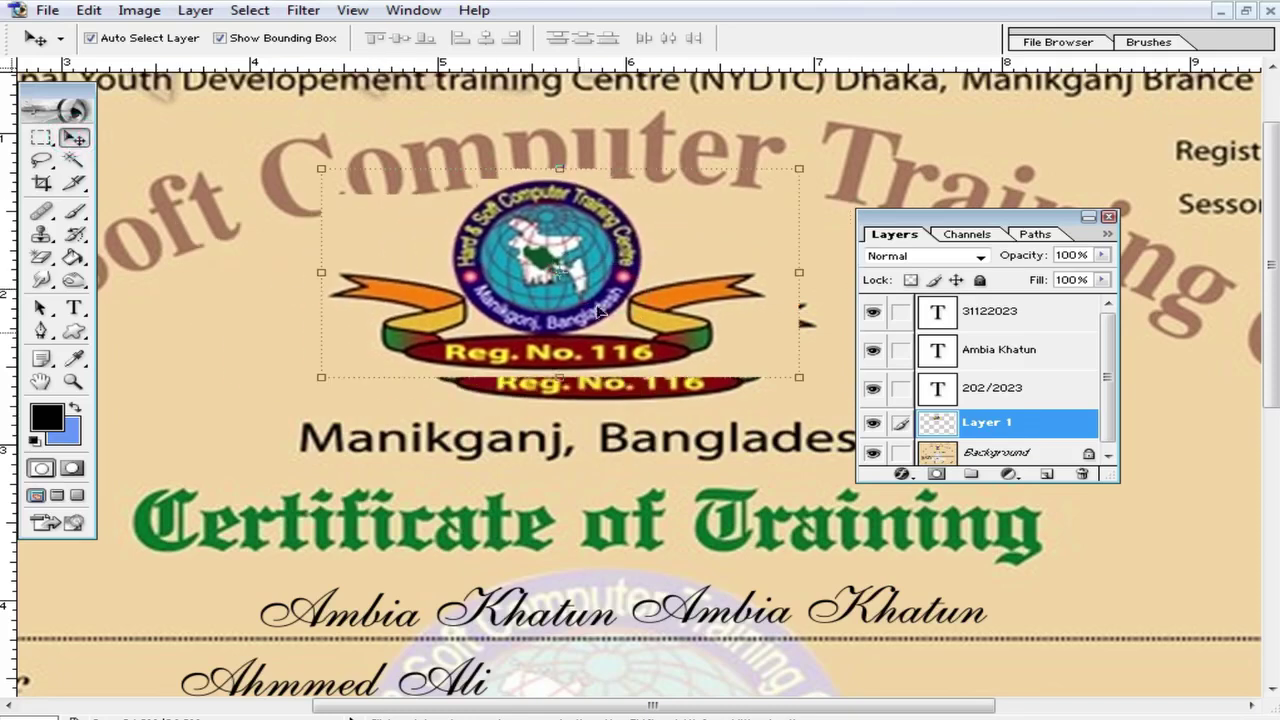
left_click_drag(588, 270, 622, 286)
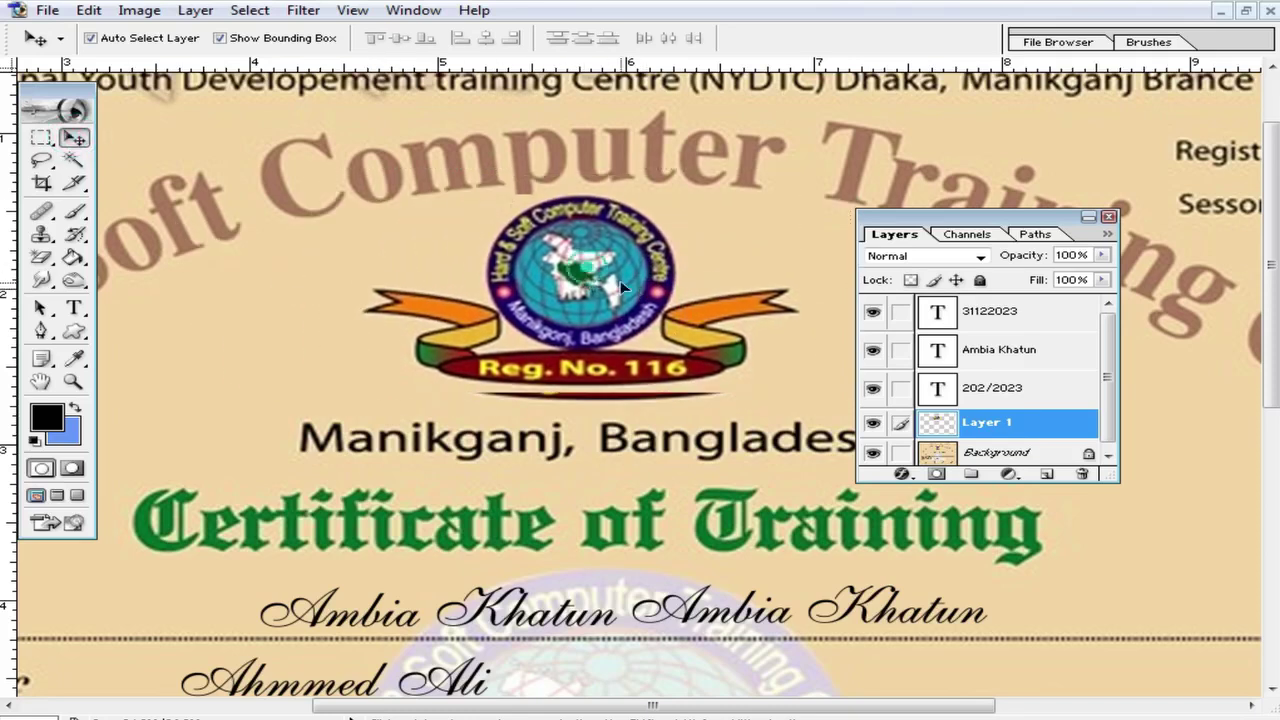
left_click(1020, 450)
Step: Enlarge the layers list and move the second student-name text further right
left_click_drag(1114, 478, 1185, 585)
left_click_drag(1030, 222, 1107, 220)
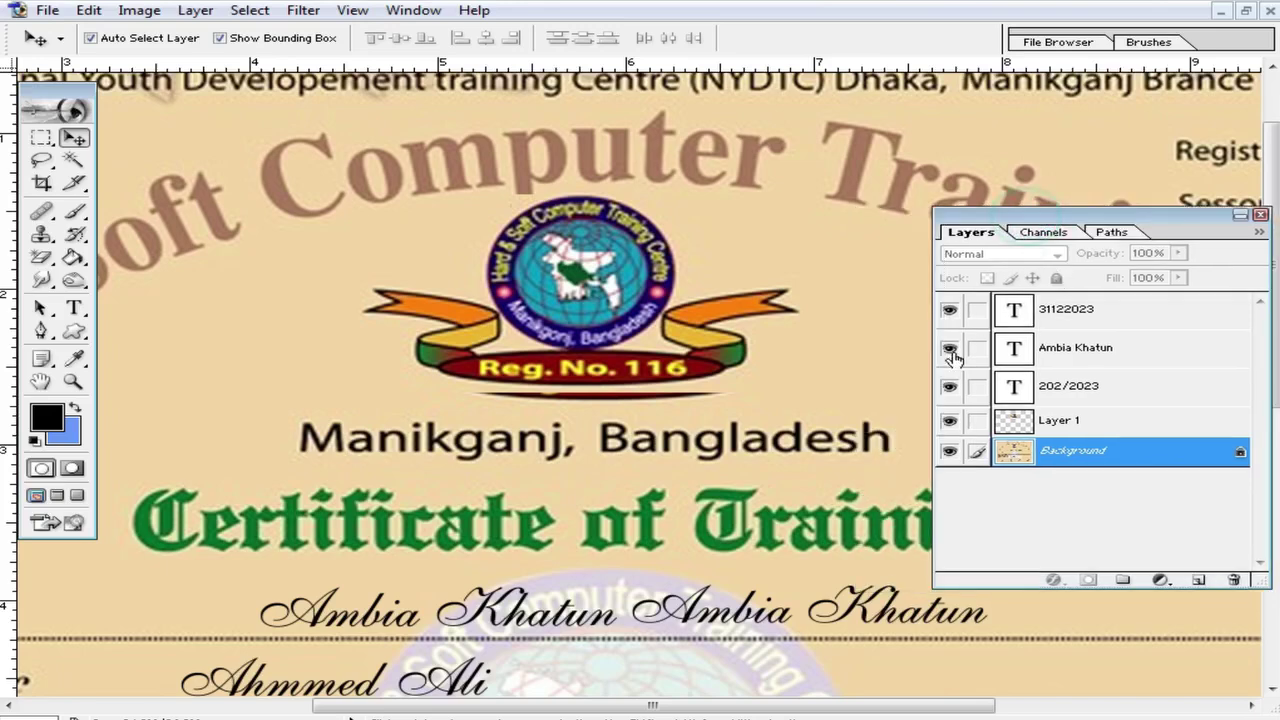
scroll(733, 342, "down", 5)
scroll(716, 409, "down", 7)
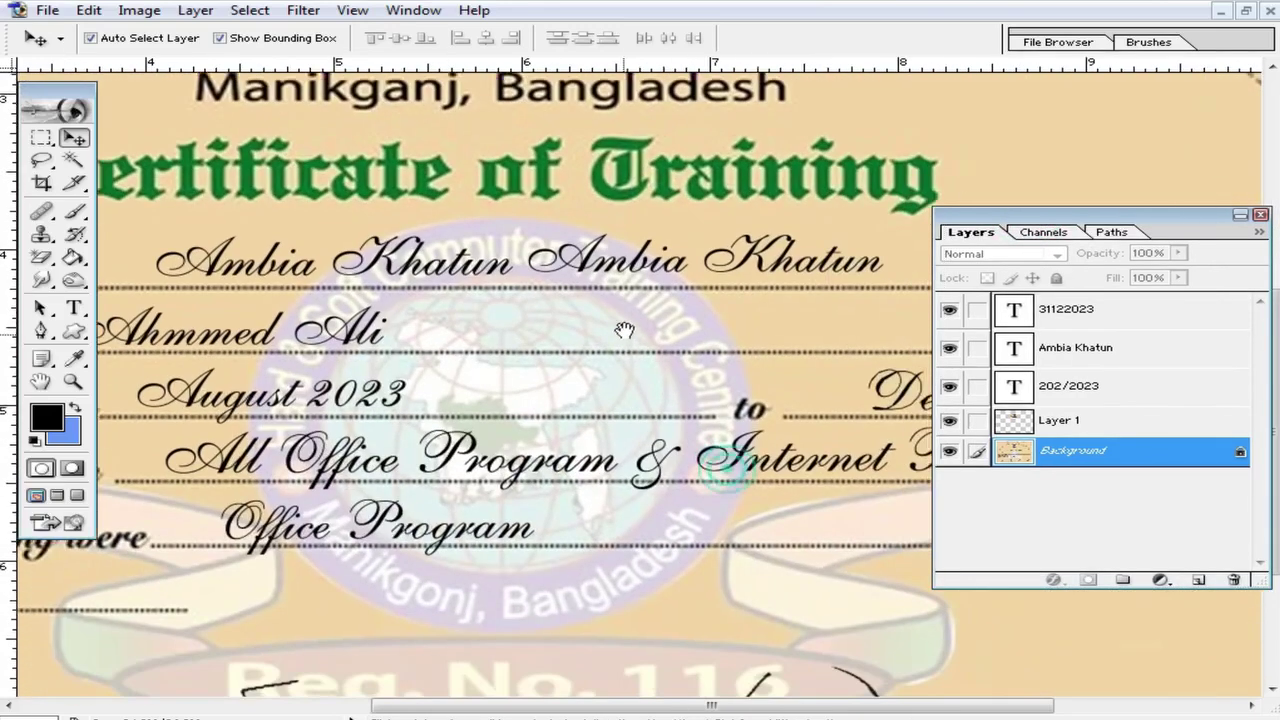
scroll(603, 251, "up", 3)
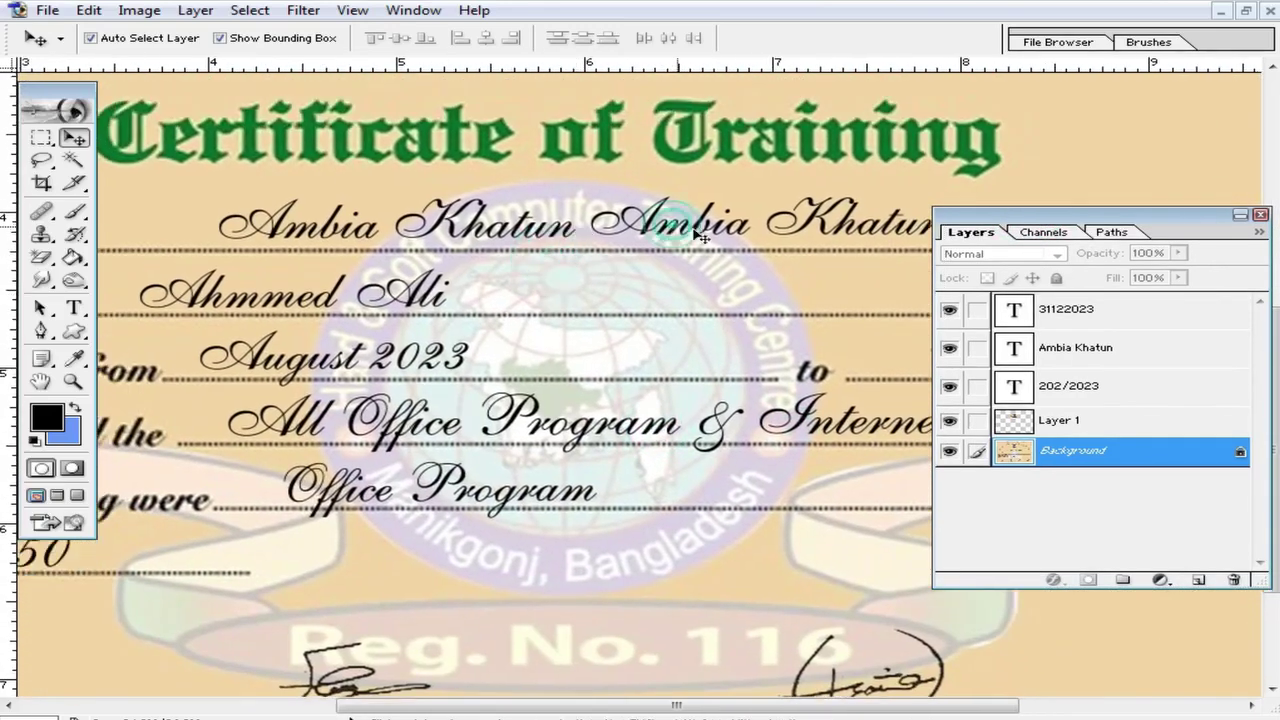
left_click_drag(700, 232, 725, 229)
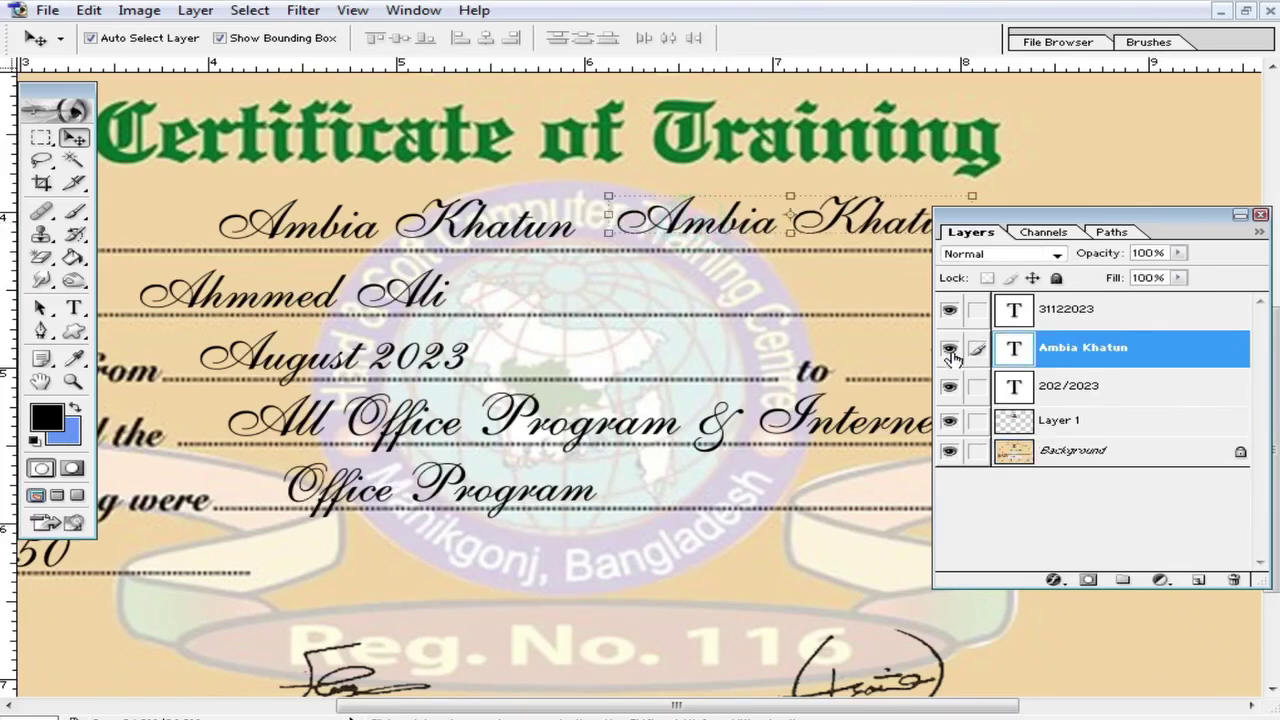
left_click(950, 348)
left_click(949, 310)
scroll(655, 330, "up", 1)
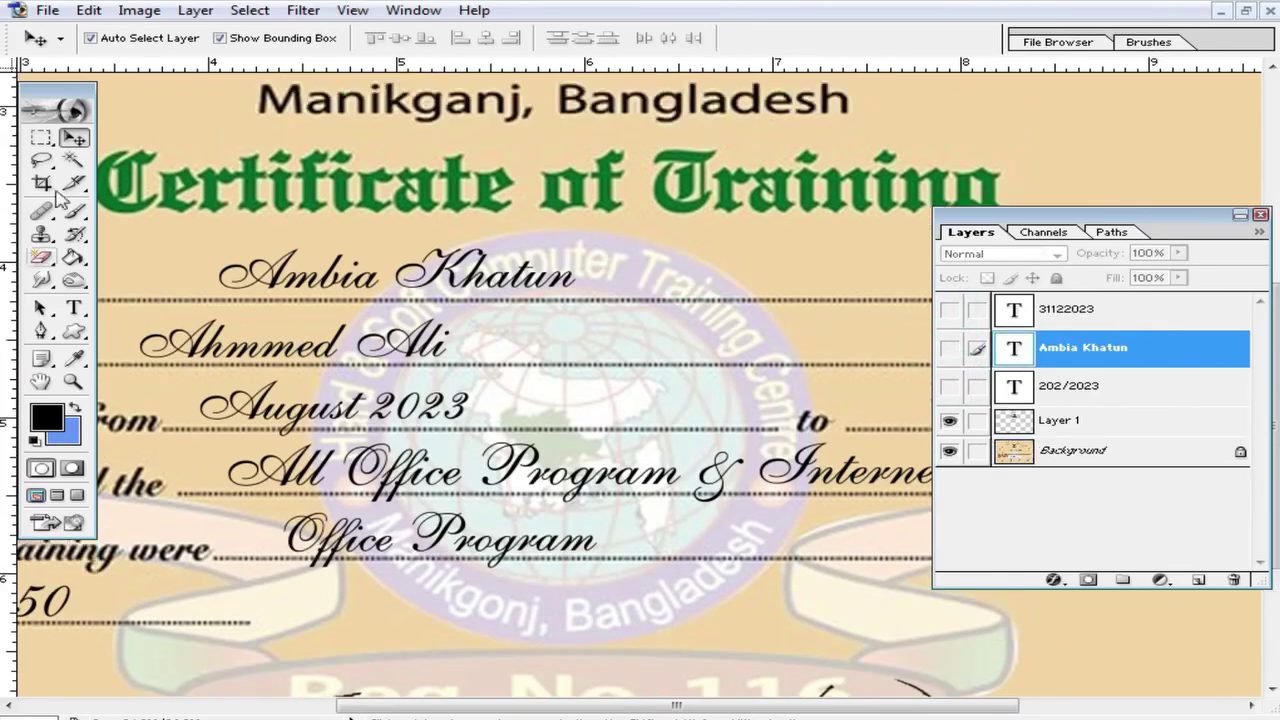
left_click(41, 137)
left_click(455, 288)
Step: Cover the printed name and the second handwritten name entry with blank paper patches
left_click_drag(280, 250, 443, 330)
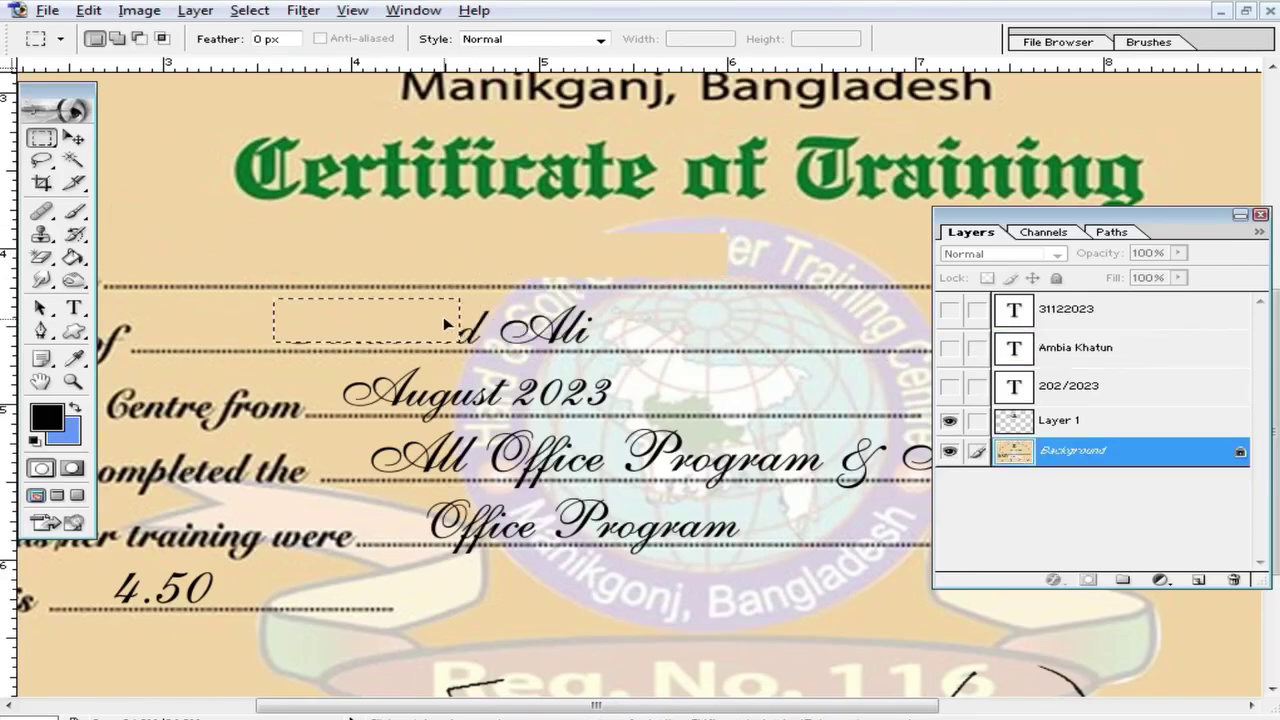
left_click_drag(443, 316, 404, 314)
left_click(510, 361, "ctrl")
left_click_drag(490, 309, 509, 277)
left_click_drag(434, 266, 683, 267)
left_click_drag(809, 292, 392, 272)
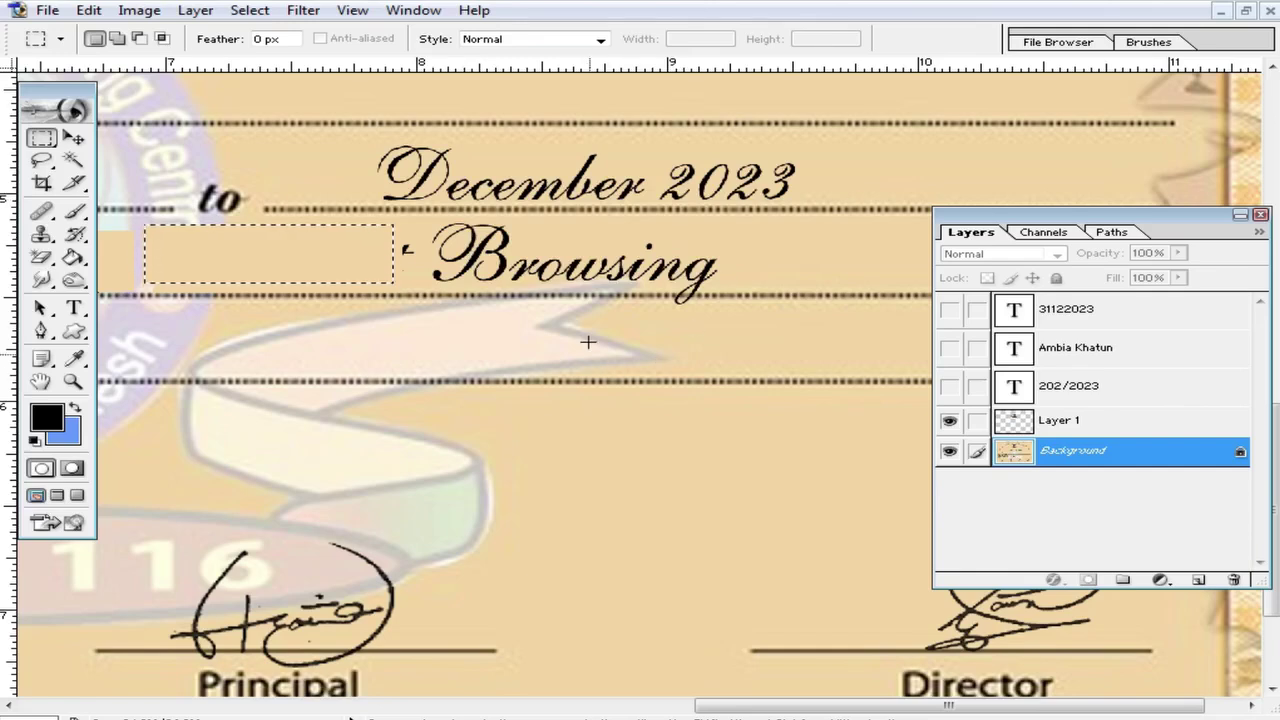
Step: Patch blank paper over the Browsing and December 2023 entries and the leftover mark
left_click_drag(890, 510, 623, 437)
left_click_drag(520, 428, 857, 478)
mouse_move(816, 462)
left_mouse_down()
mouse_move(748, 271)
mouse_move(666, 251)
mouse_move(674, 171)
mouse_move(648, 166)
mouse_move(817, 171)
mouse_move(792, 179)
left_mouse_up()
left_click(731, 286)
left_click_drag(789, 303, 738, 306)
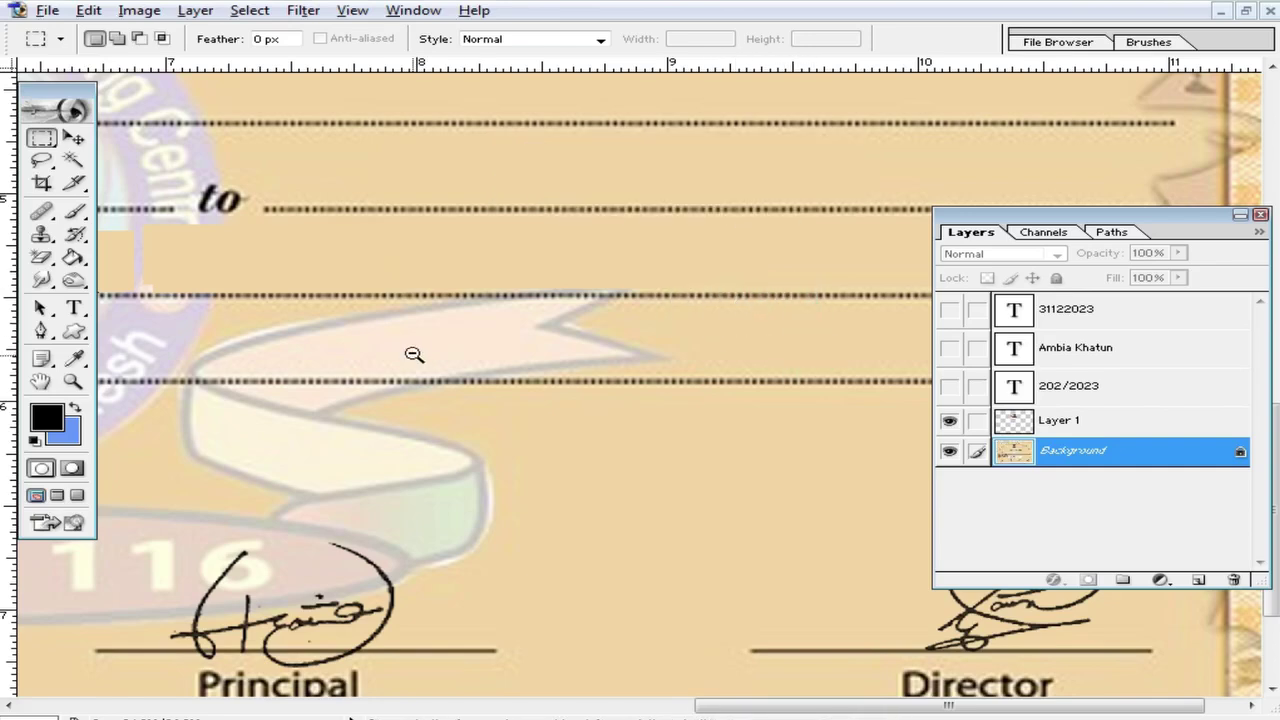
Step: Patch out the ink mark on the from line and the Office Program entry
left_click(414, 354, "ctrl+alt")
left_click_drag(414, 354, 508, 340)
left_click(486, 242, "ctrl")
left_click_drag(216, 252, 284, 264)
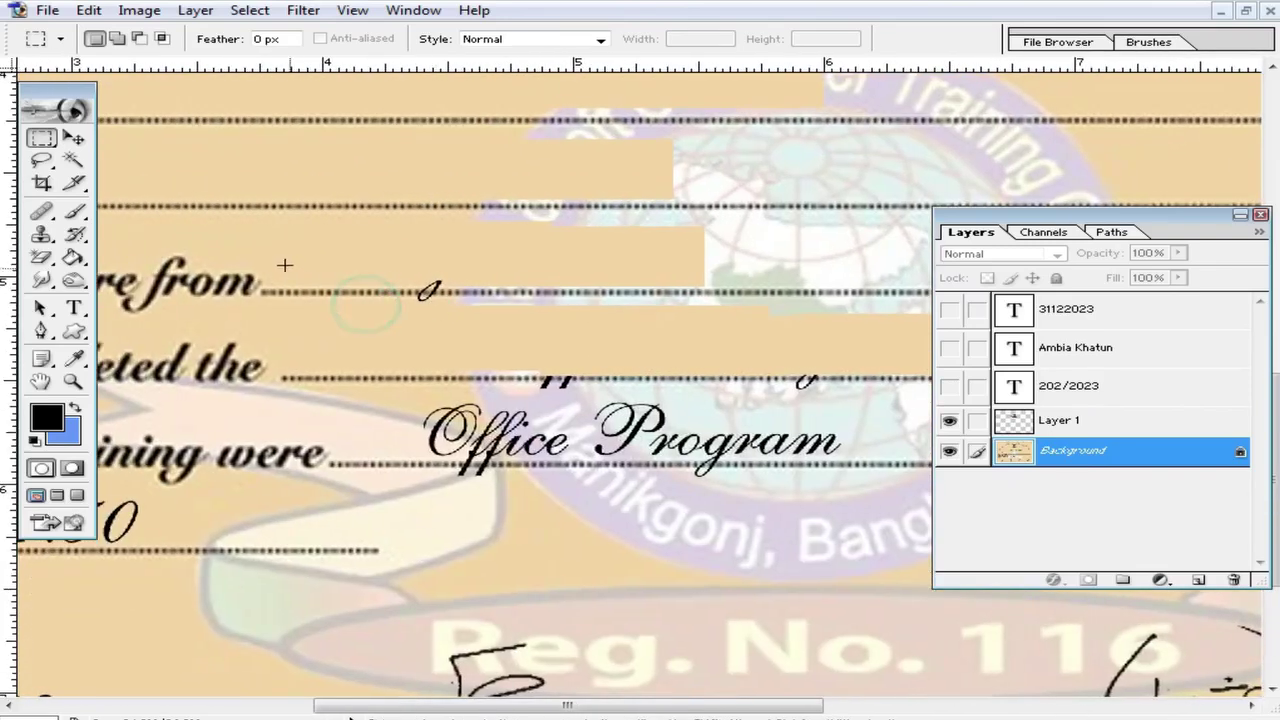
left_click_drag(329, 300, 434, 306)
left_click(408, 353)
left_click_drag(585, 338, 898, 358)
left_click_drag(820, 337, 815, 442)
left_click(692, 501)
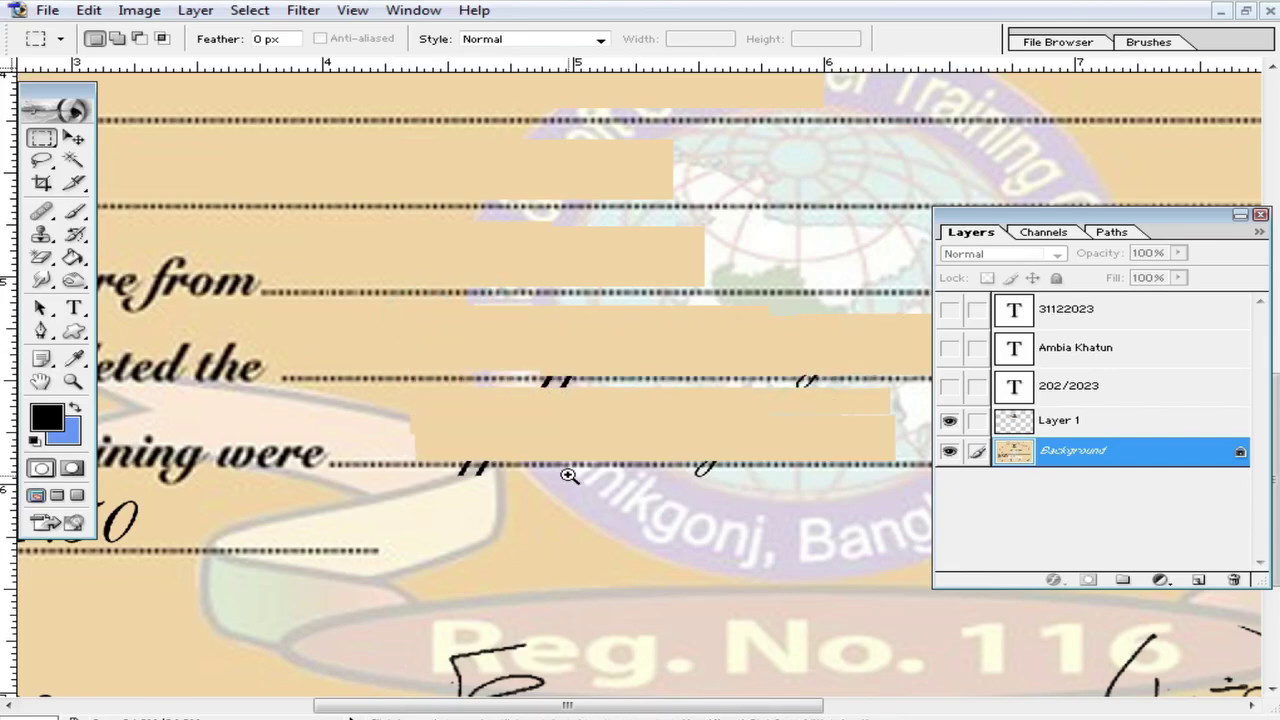
Step: Cover the remaining black marks on the training subjects line with paper
left_click(568, 476)
left_click_drag(429, 217, 617, 238)
scroll(717, 336, "right", 3)
mouse_move(753, 198)
left_mouse_down()
mouse_move(814, 294)
mouse_move(694, 251)
left_mouse_up()
scroll(620, 280, "left", 2)
scroll(620, 280, "down", 1)
mouse_move(543, 318)
left_mouse_down()
mouse_move(603, 356)
mouse_move(646, 337)
left_mouse_up()
left_click_drag(236, 358, 310, 356)
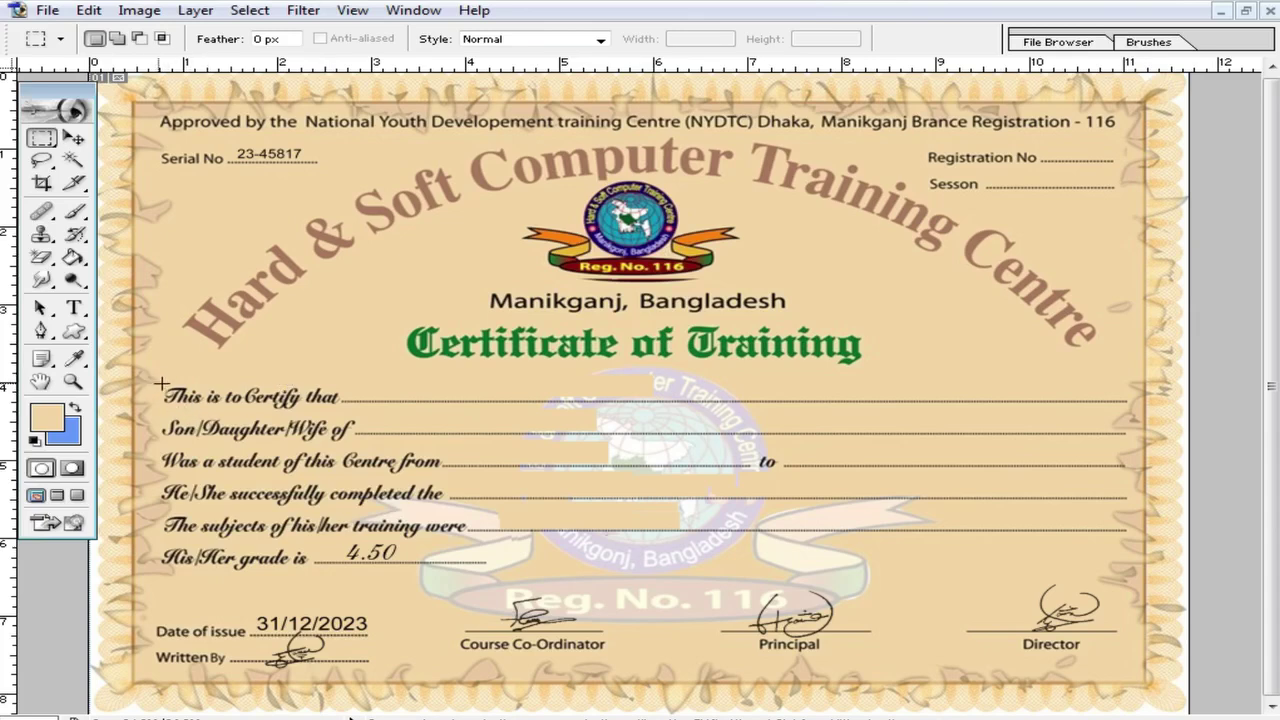
Step: Select the text-line block, Shift-adding the area under the title and the bottom Date of issue strip
left_click_drag(775, 560, 975, 583)
left_click_drag(1020, 655, 1107, 660)
key("shift")
left_click_drag(490, 357, 770, 410)
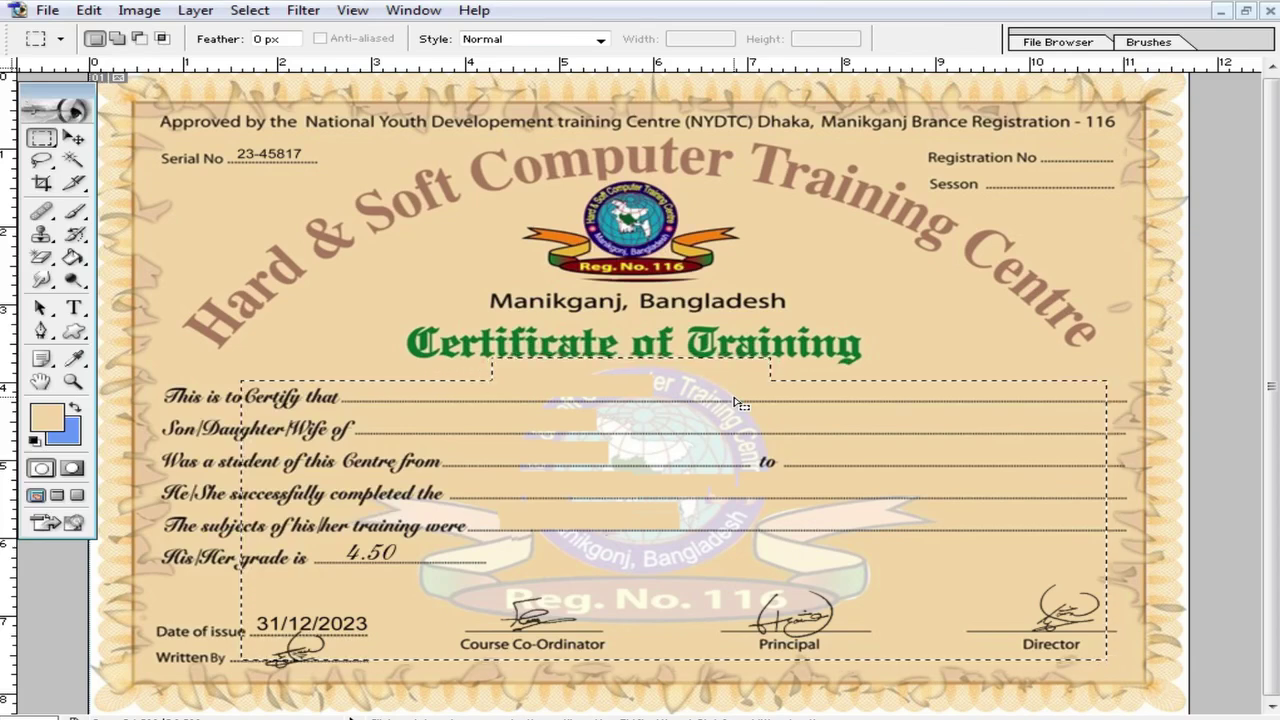
key("shift")
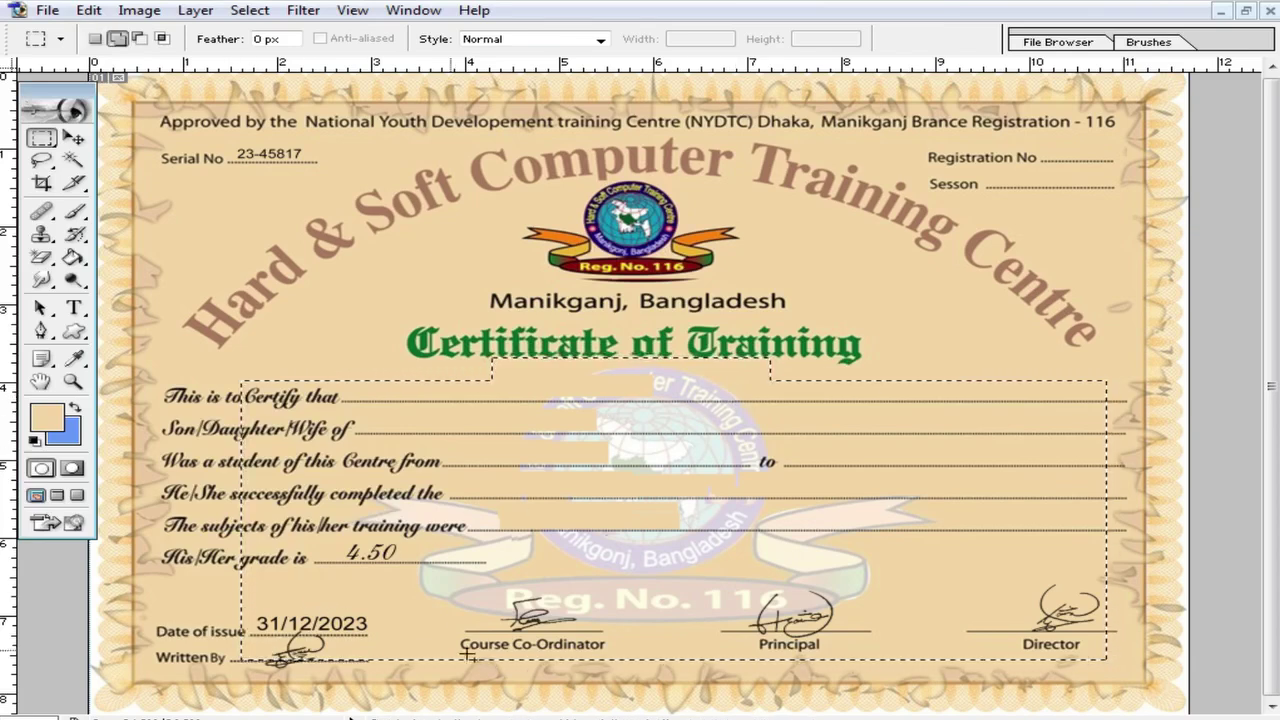
left_click_drag(1123, 670, 182, 632)
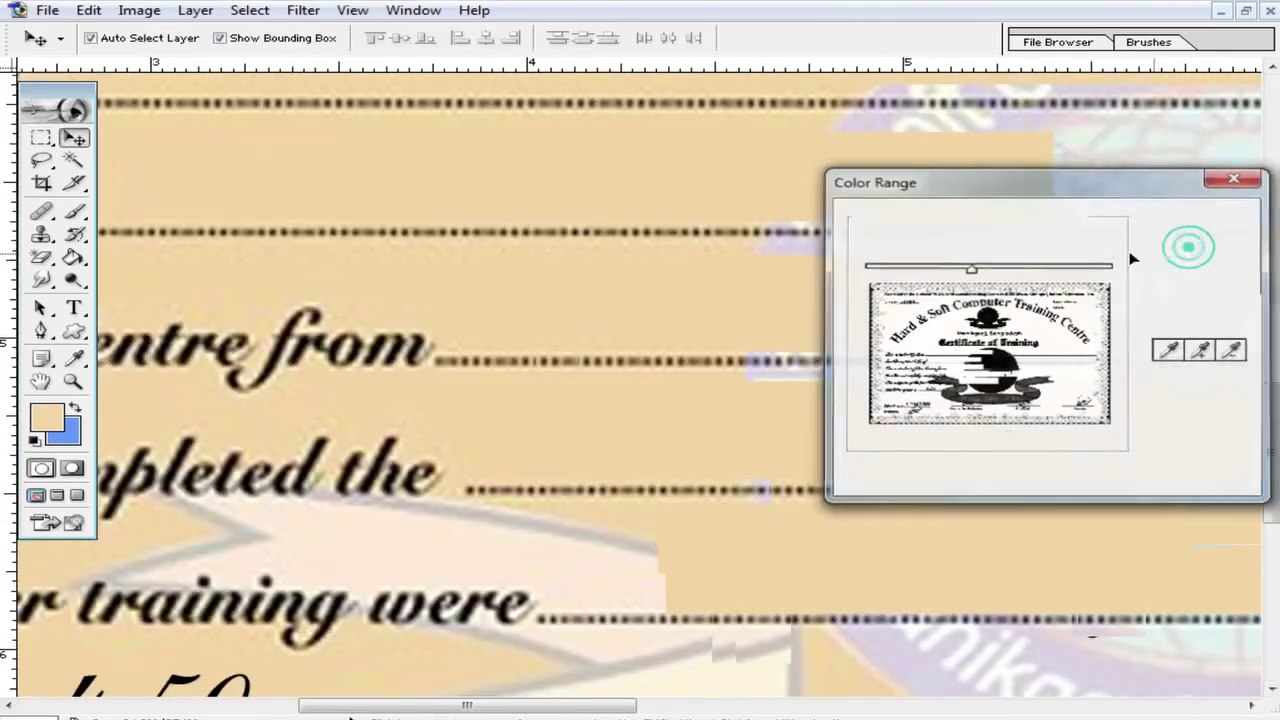
key("F7")
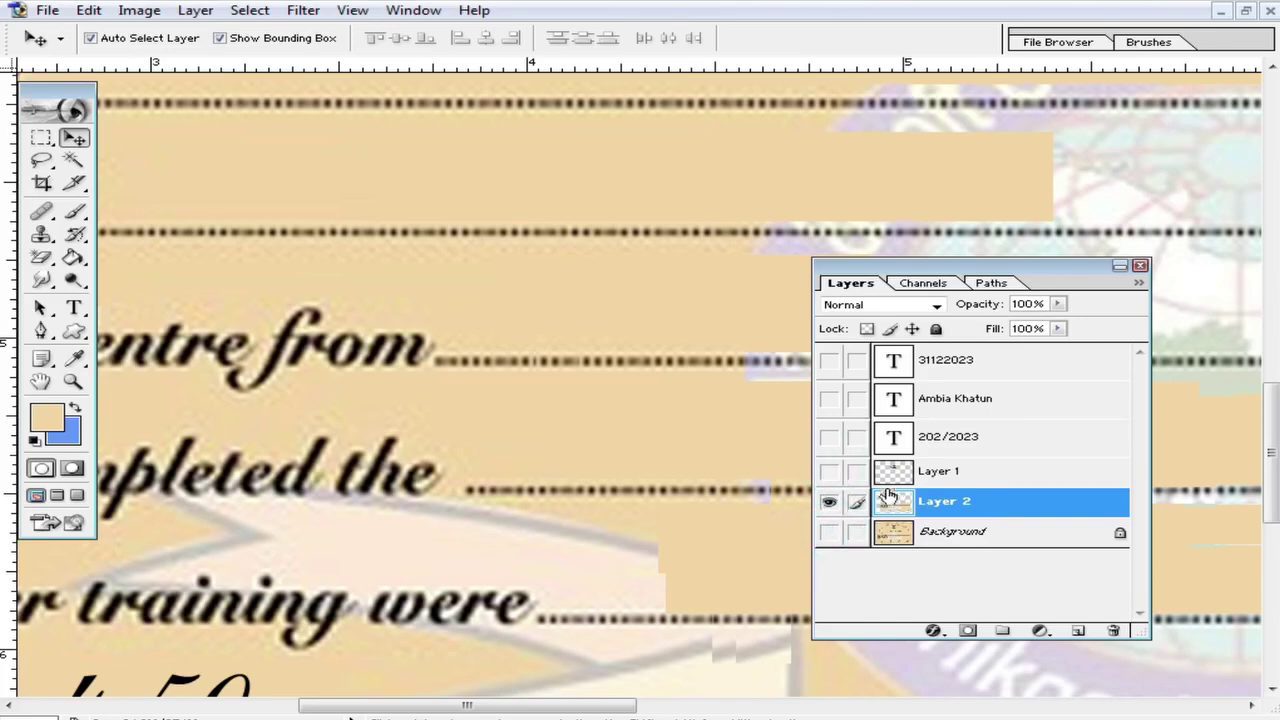
Step: Make a first Select > Color Range selection on Layer 2
left_click(634, 386, "ctrl+alt")
left_click(634, 389, "ctrl+alt")
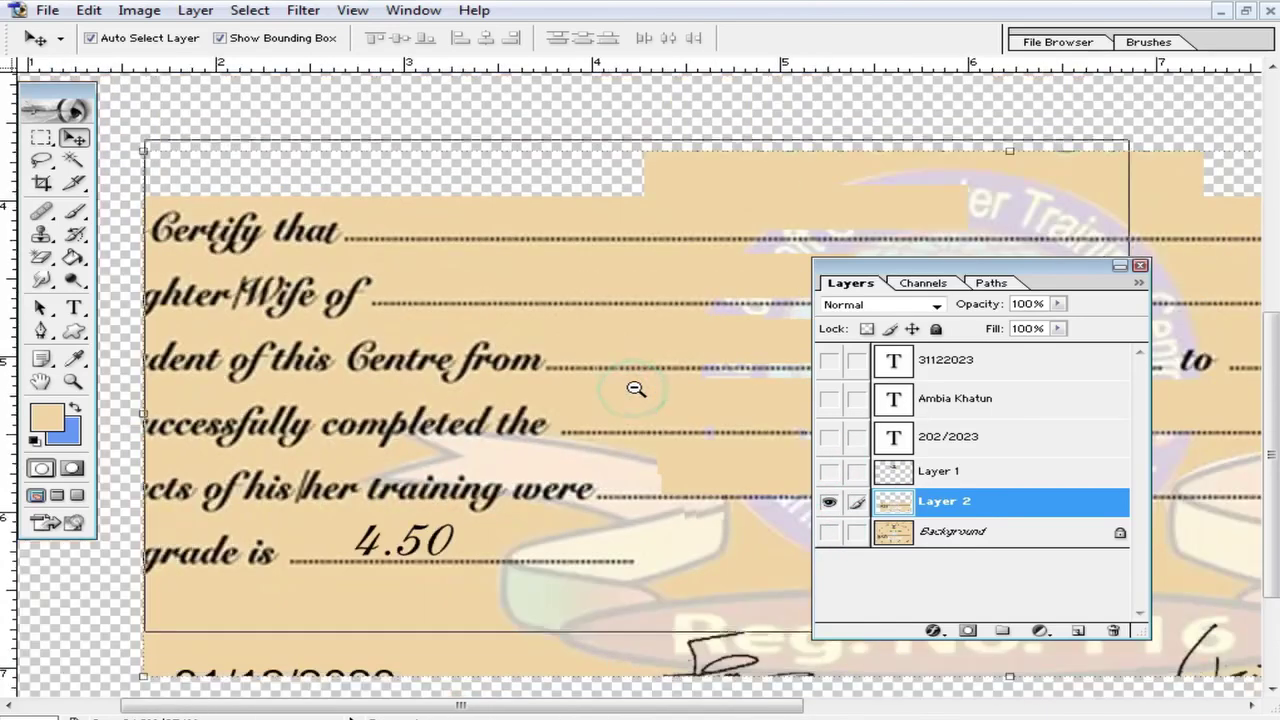
left_click(634, 389, "ctrl+alt")
left_click(573, 455, "ctrl")
left_click(513, 395, "ctrl")
left_click(584, 321, "ctrl")
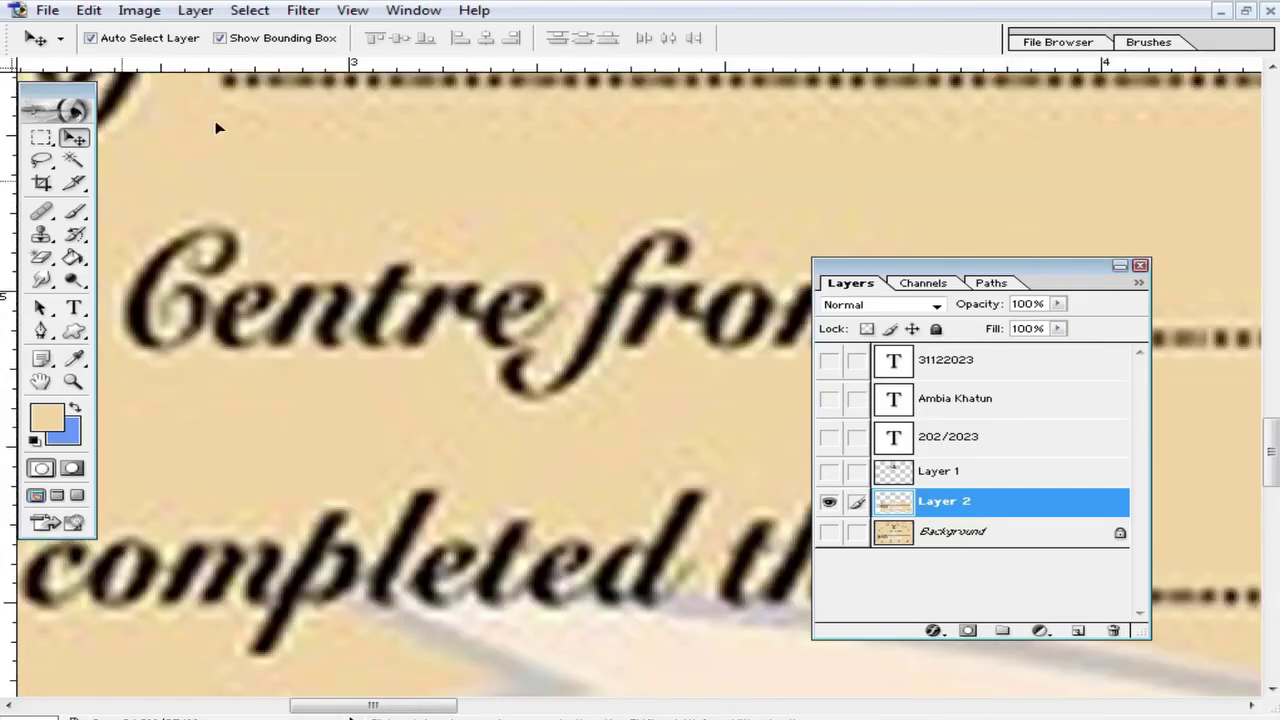
left_click(262, 12)
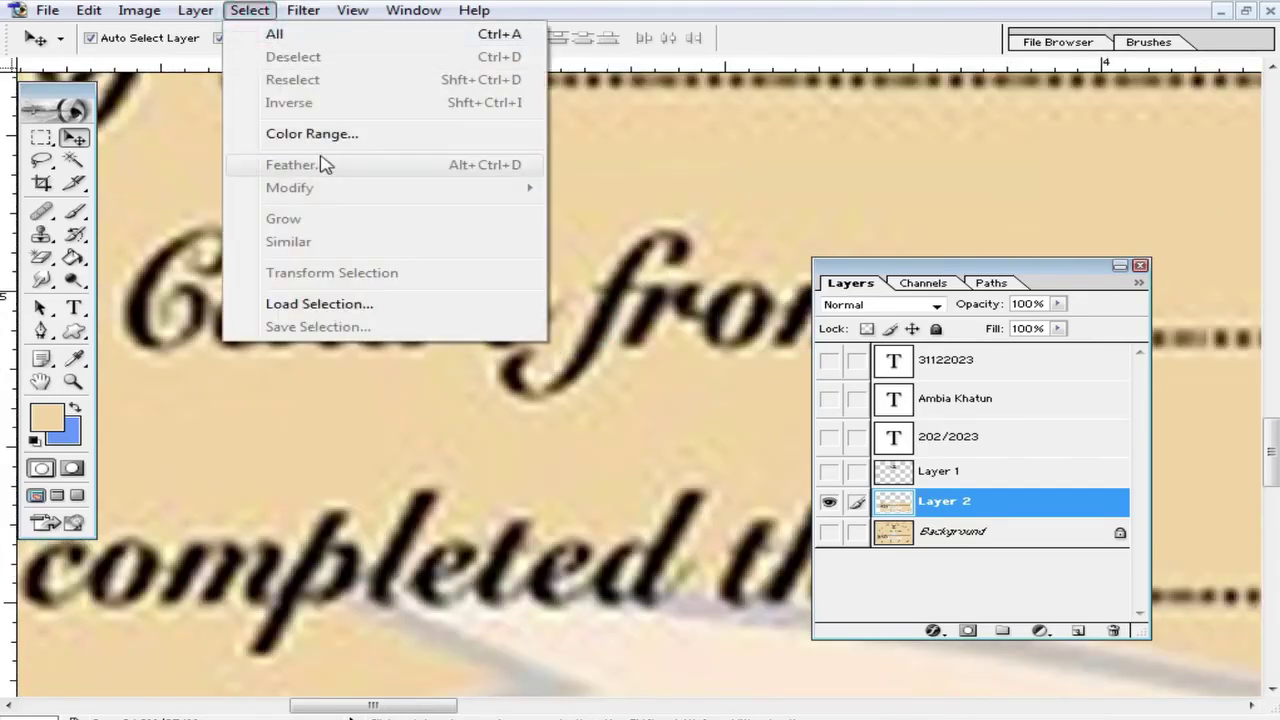
left_click(400, 132)
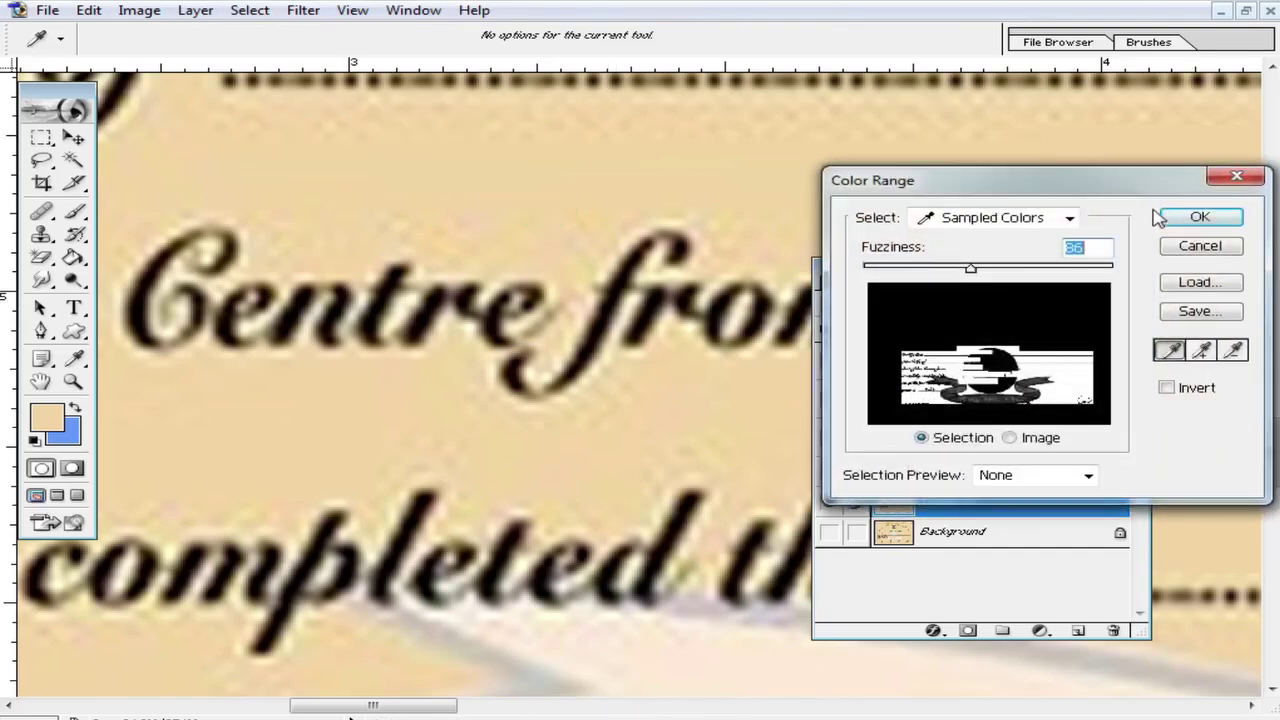
left_click(1196, 216)
Step: Copy the selection to a new layer to check it, then undo and deselect
left_click(710, 382, "ctrl+alt")
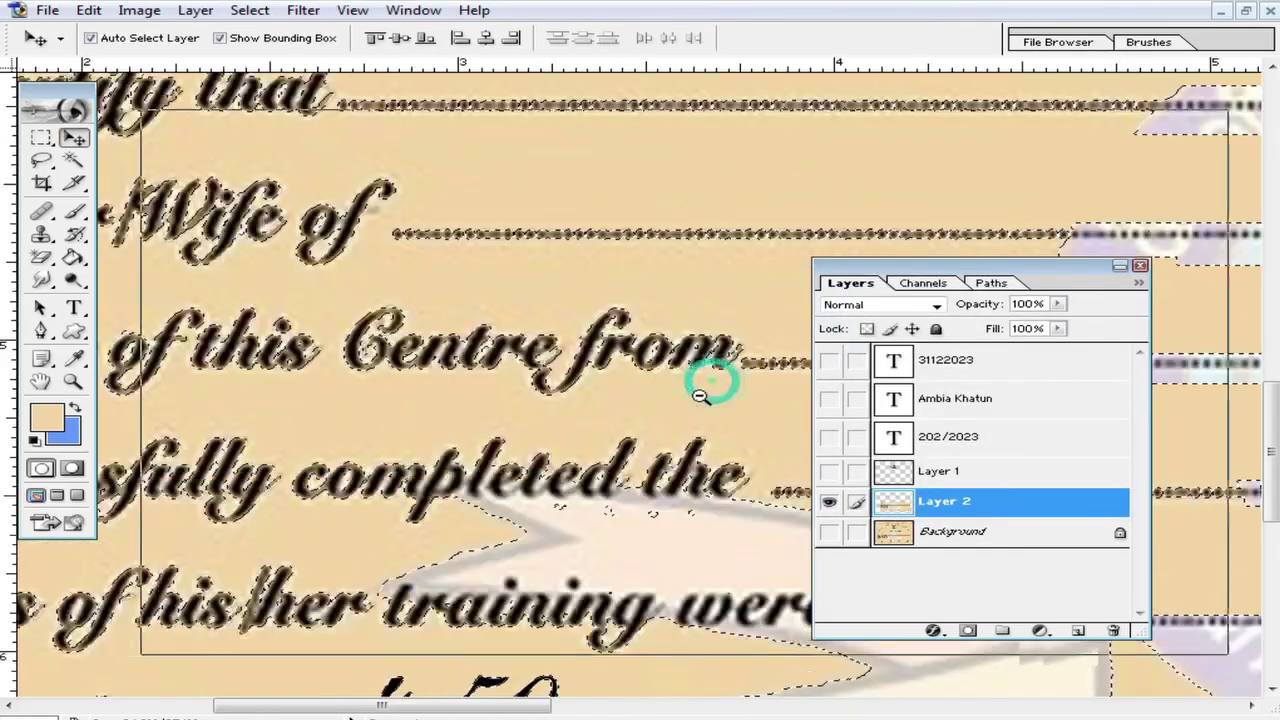
left_click(700, 395, "ctrl+alt")
left_click(688, 390, "ctrl+alt")
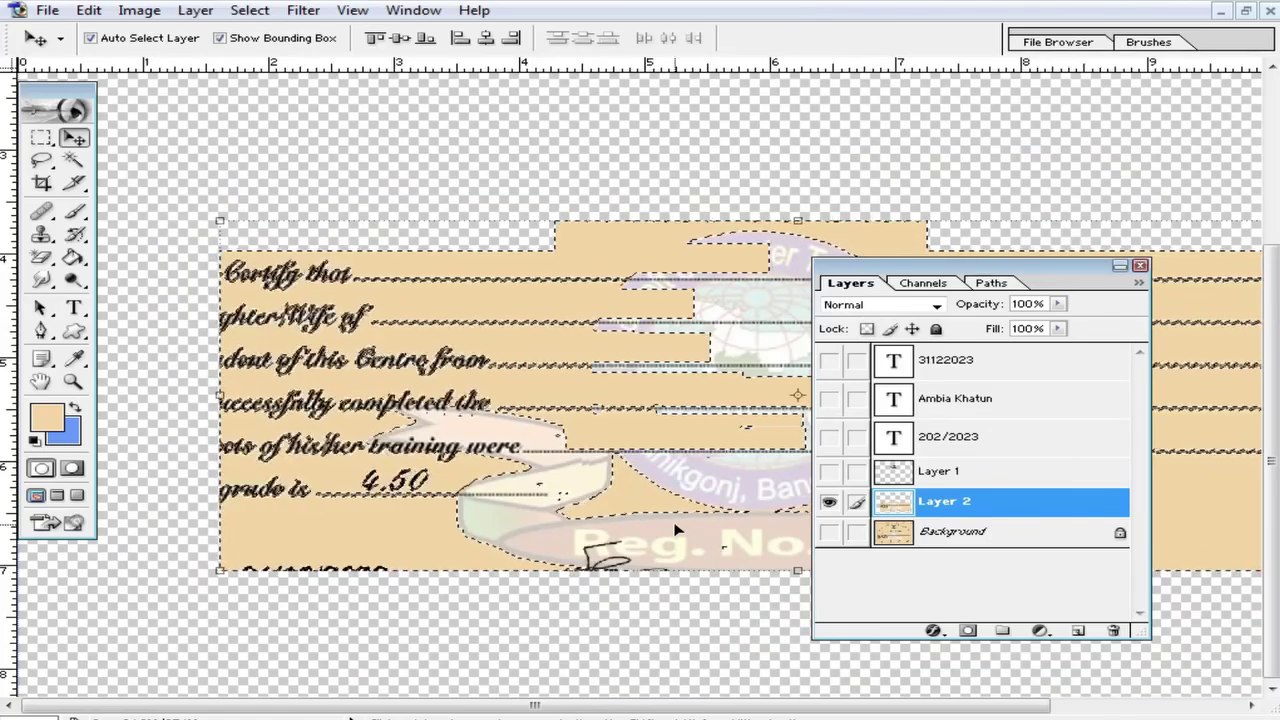
key("ctrl+j")
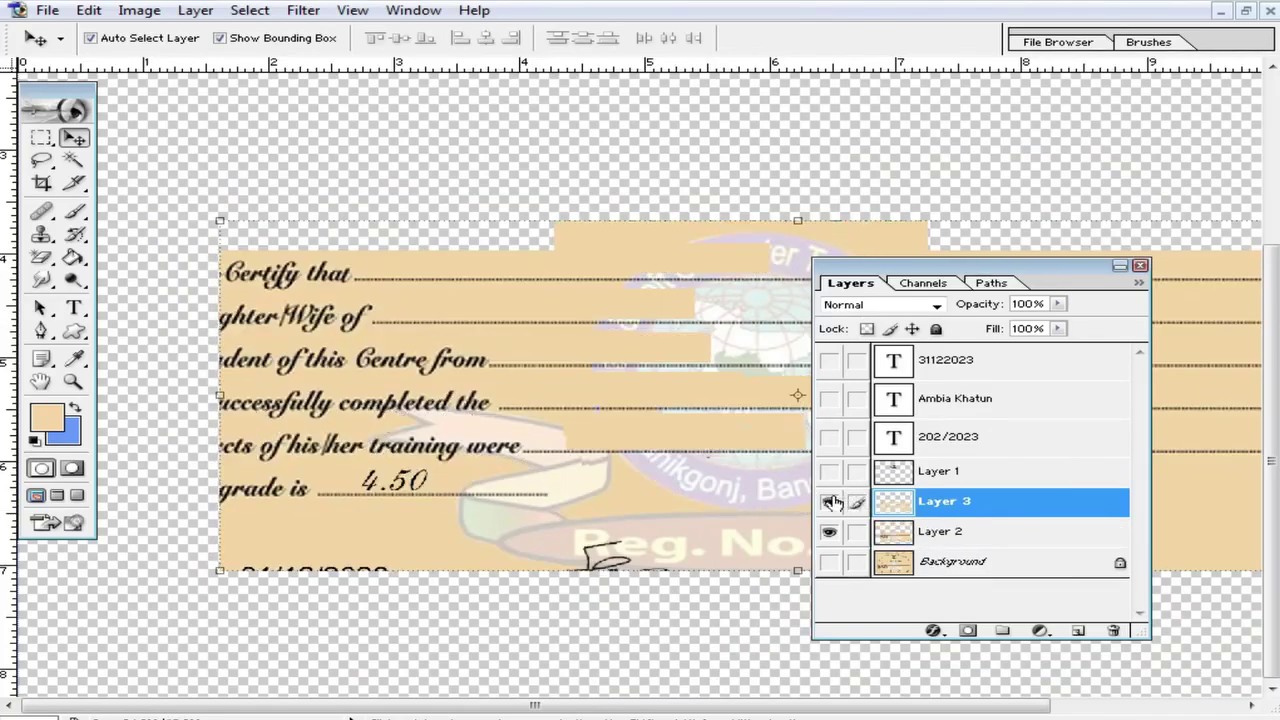
left_click(830, 531)
left_click(830, 531)
key("ctrl+z")
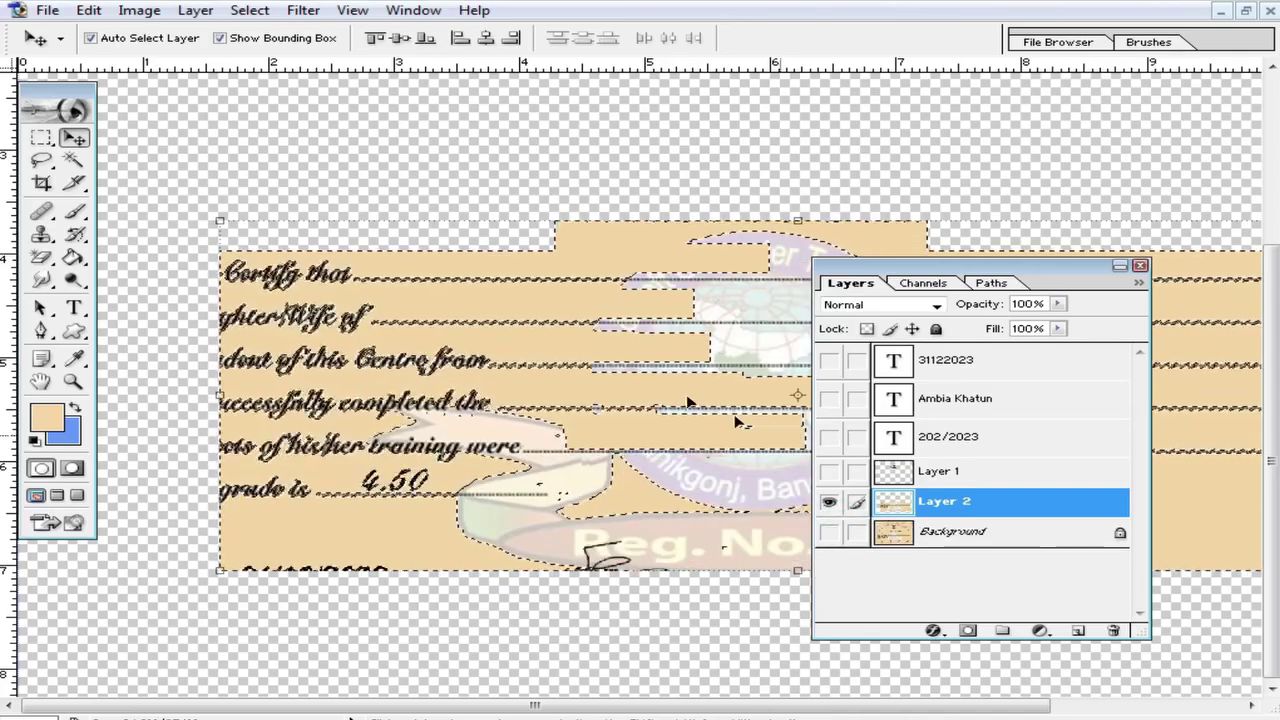
key("ctrl+d")
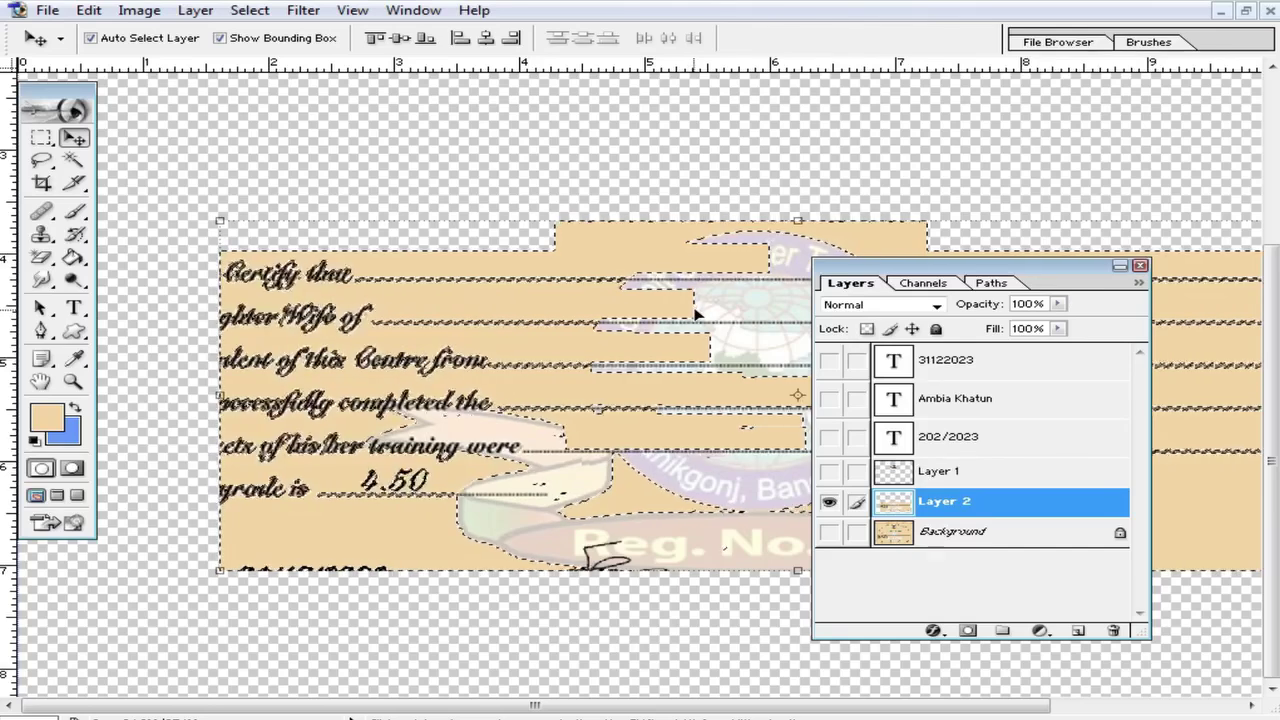
Step: Redo Color Range, sampling the dark lettering with the eyedropper at Fuzziness 86
left_click(597, 328)
left_click(300, 10)
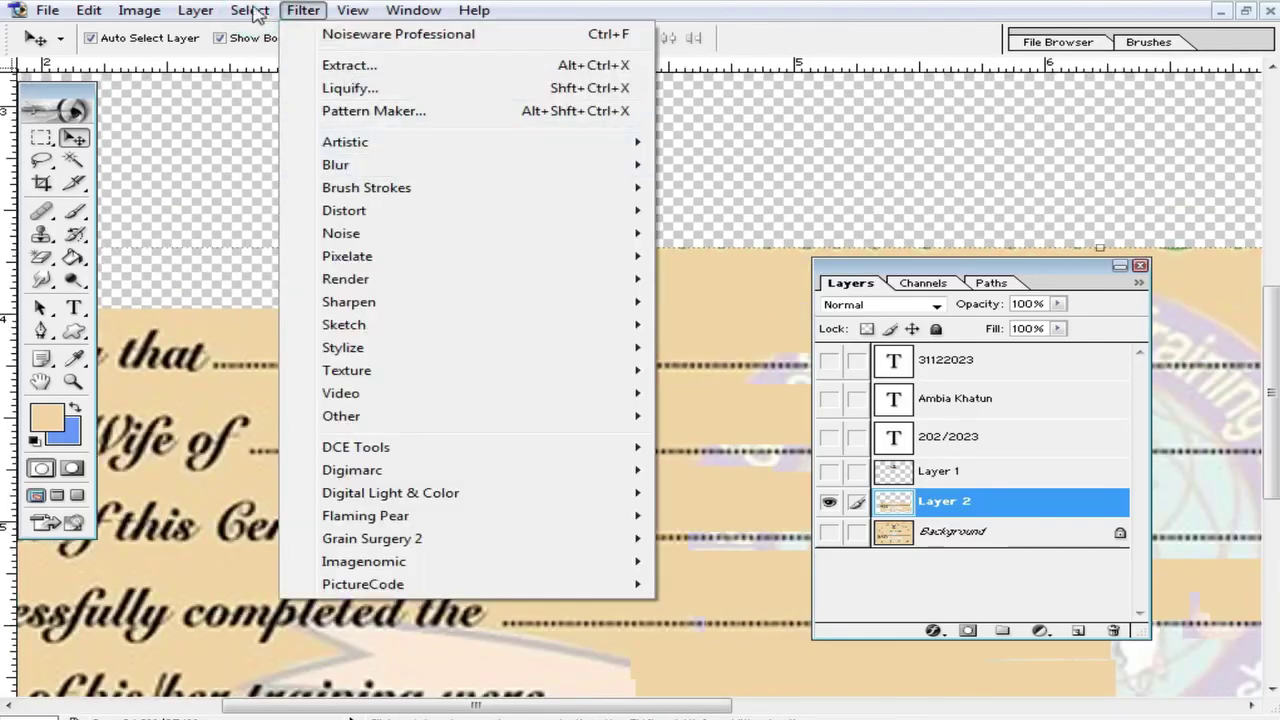
mouse_move(250, 10)
left_click(358, 134)
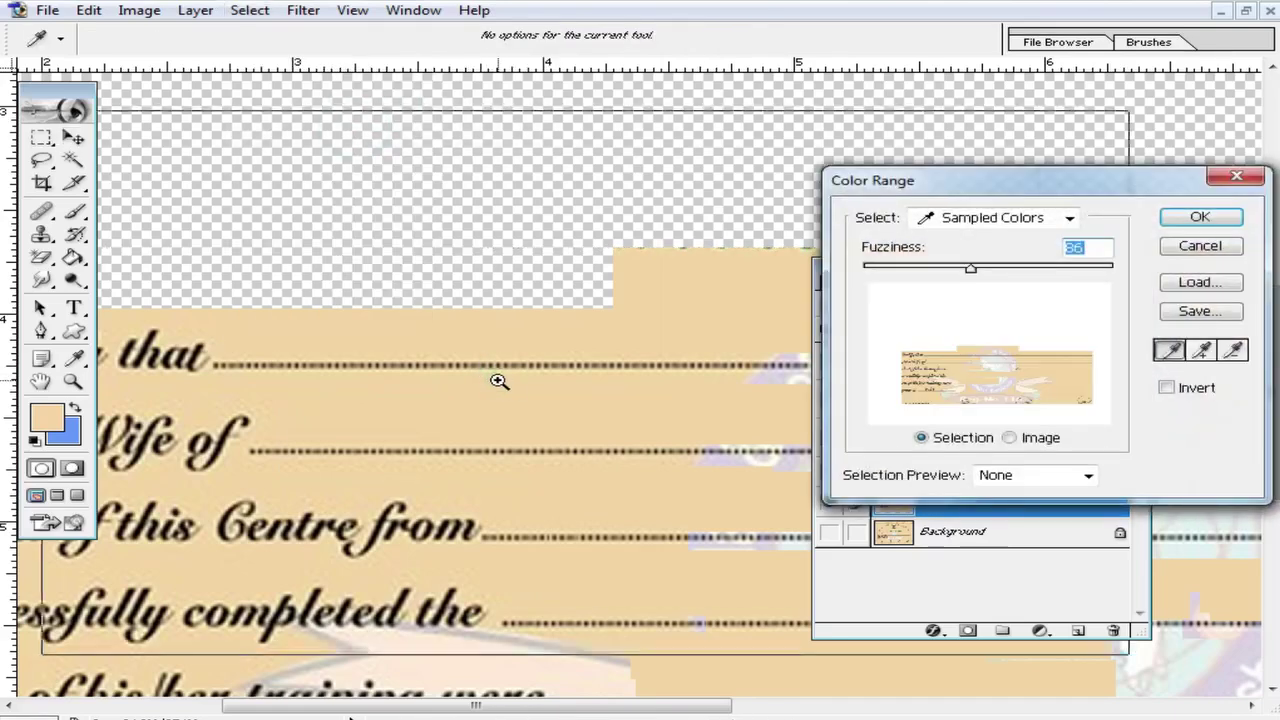
key("ctrl+plus")
key("ctrl+plus")
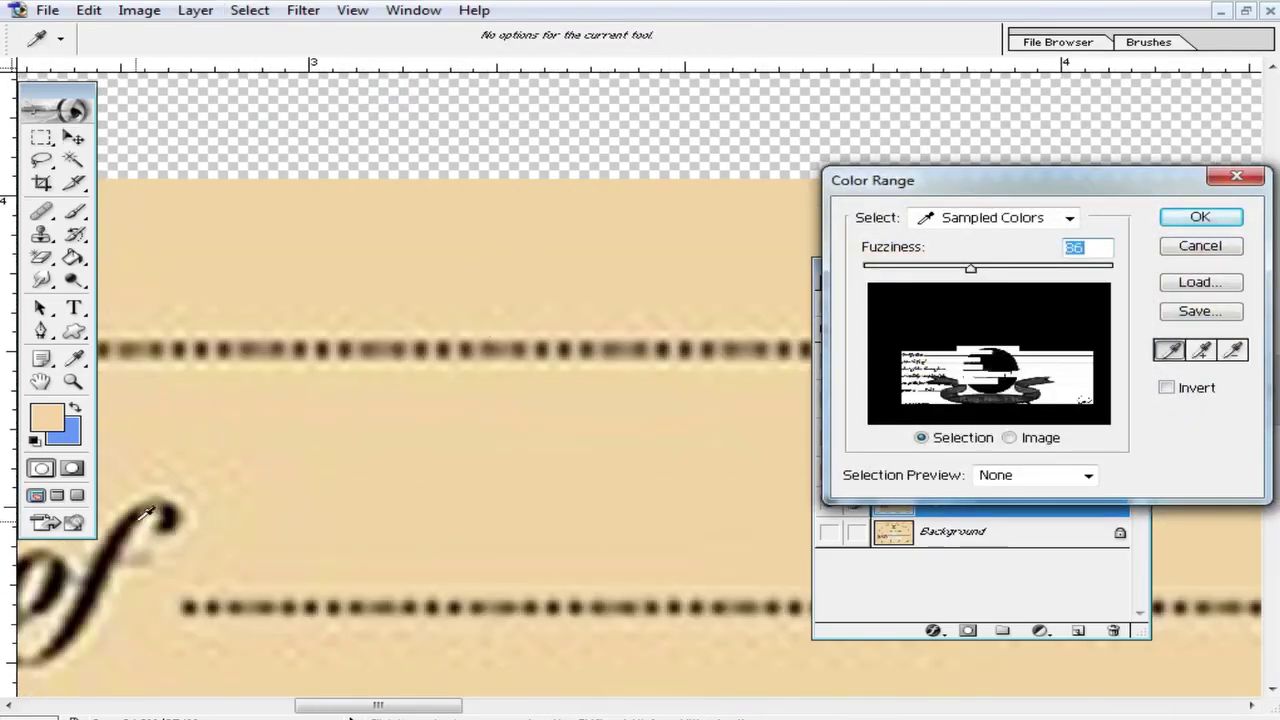
left_click(116, 530)
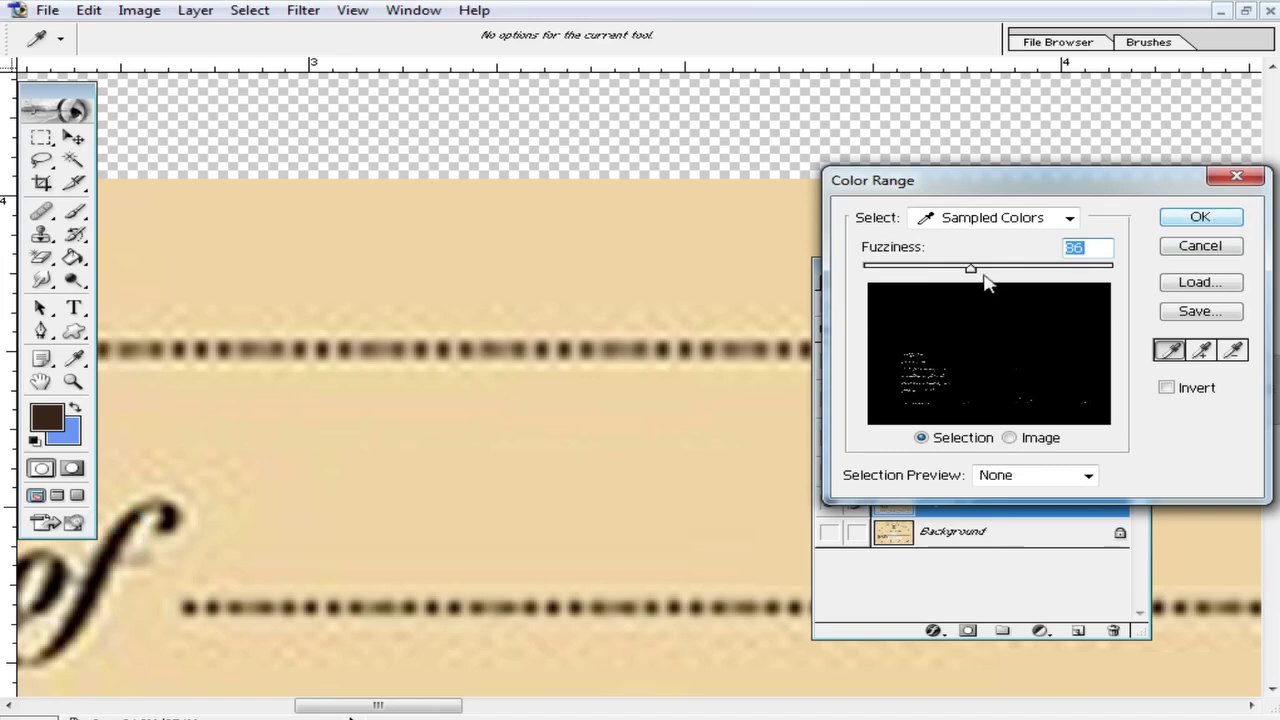
left_click(1201, 216)
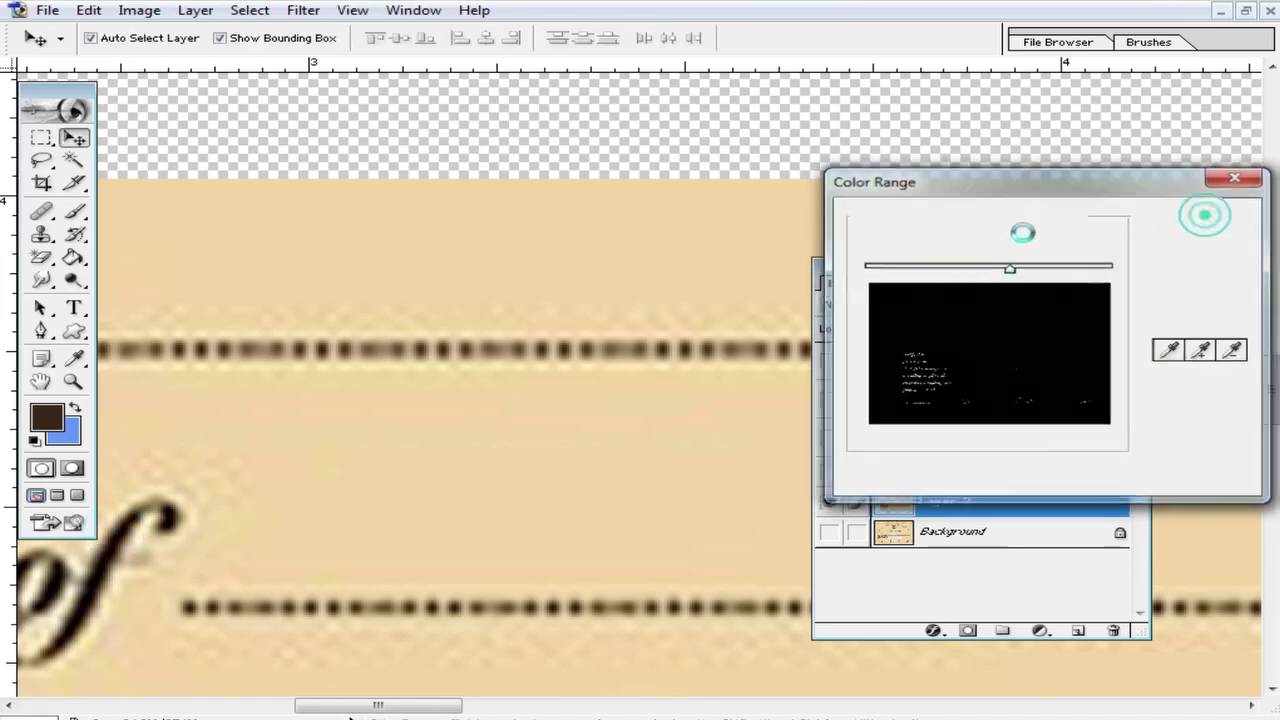
left_click(680, 380, "ctrl+alt")
left_click(706, 466, "ctrl+alt")
Step: Copy the selected lettering onto a new Layer 3, undoing an accidental move
left_click(678, 448, "ctrl+alt")
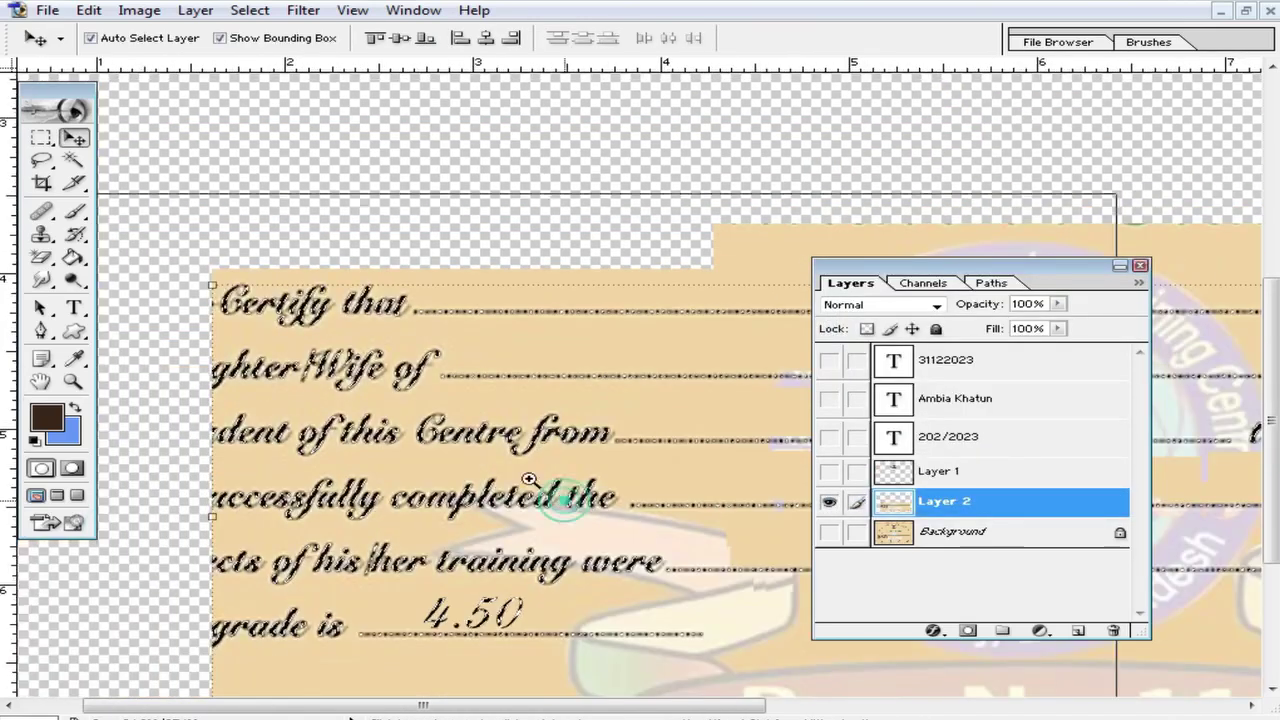
left_click(486, 443, "ctrl")
left_click(490, 440, "ctrl")
left_click(531, 354, "ctrl")
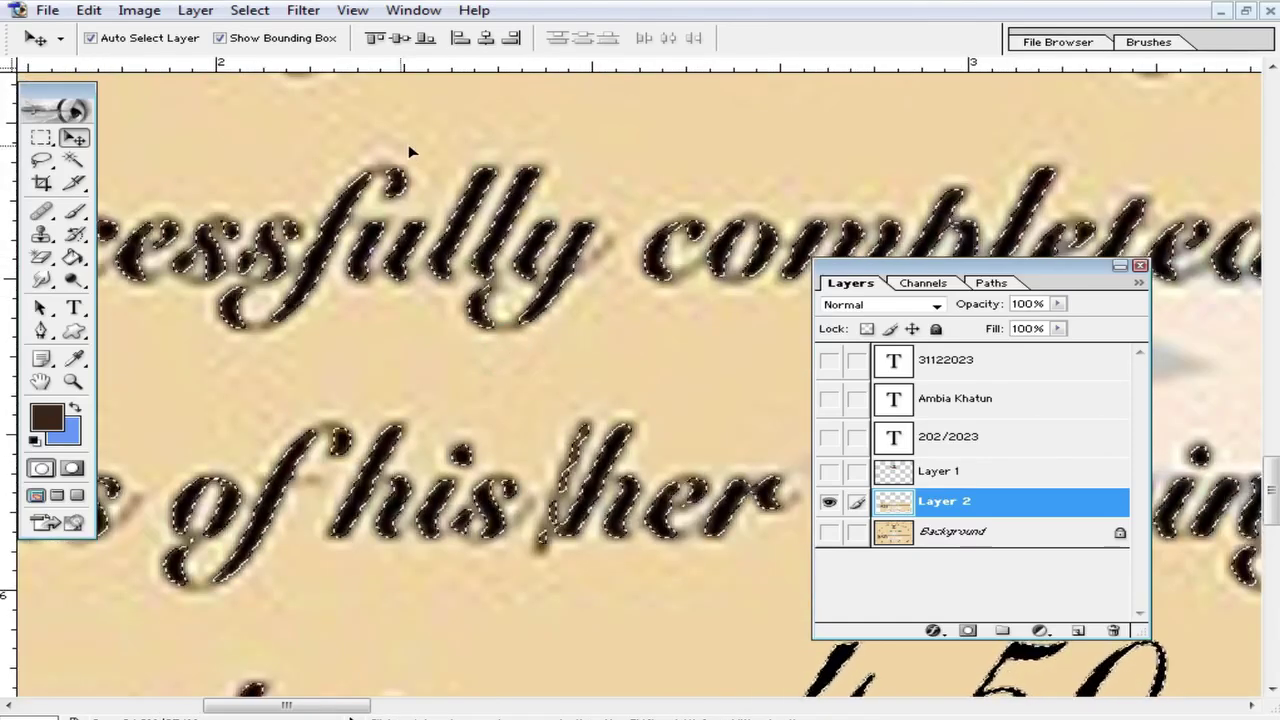
key("ctrl+j")
left_click_drag(480, 240, 515, 303)
key("ctrl+z")
Step: Hide Layer 2 and show the Background beneath the lettering
left_click(642, 328, "ctrl+alt")
left_click(650, 345, "ctrl+alt")
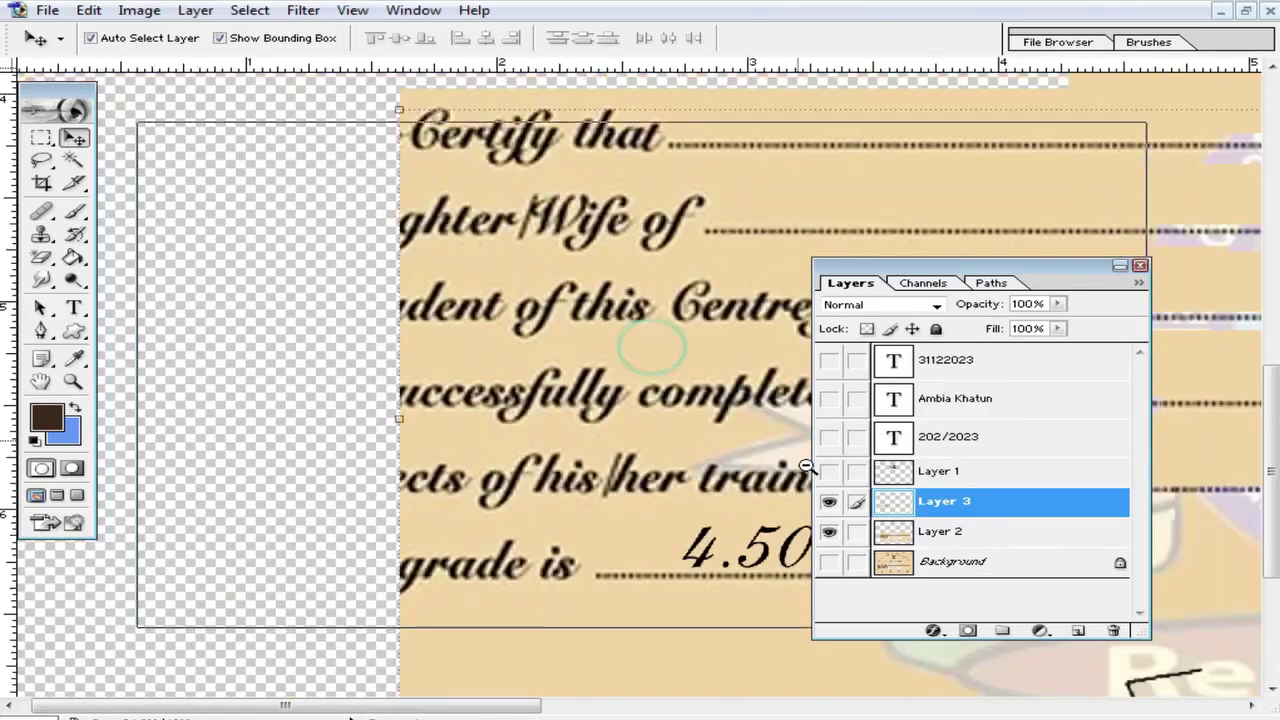
left_click(650, 345, "ctrl+alt")
left_click(829, 531)
left_click(685, 397, "ctrl+alt")
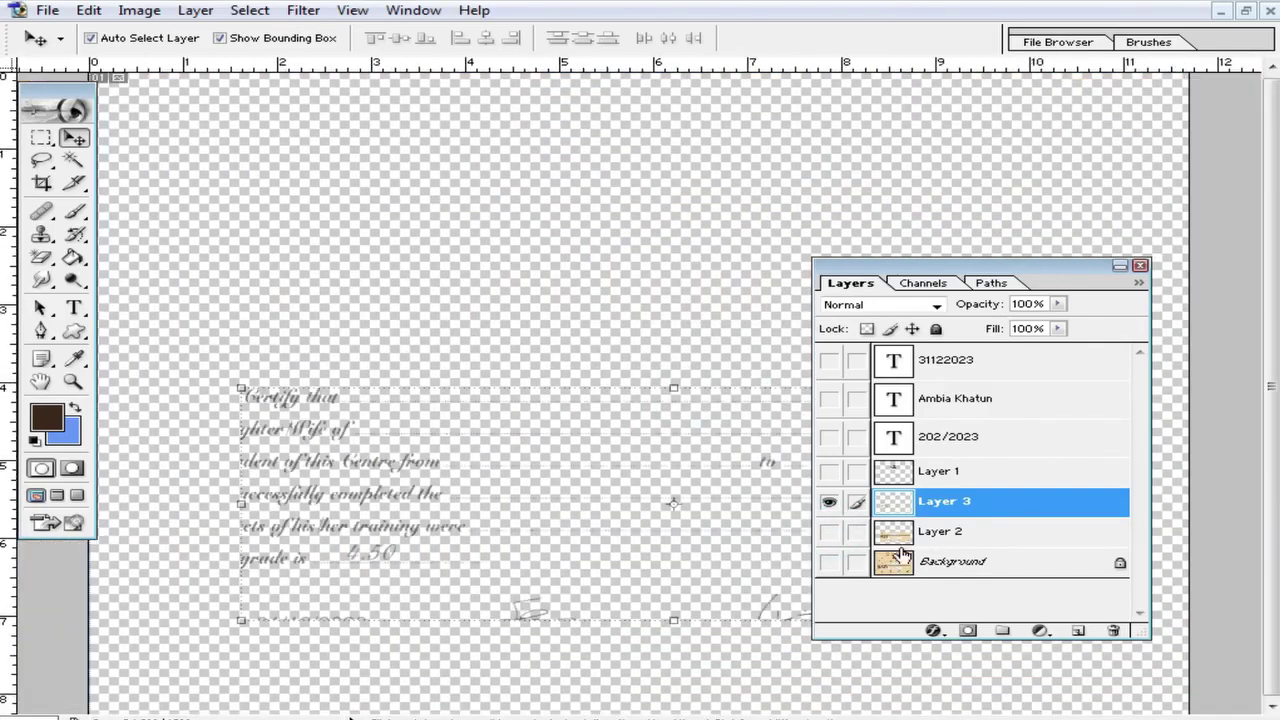
left_click(830, 563)
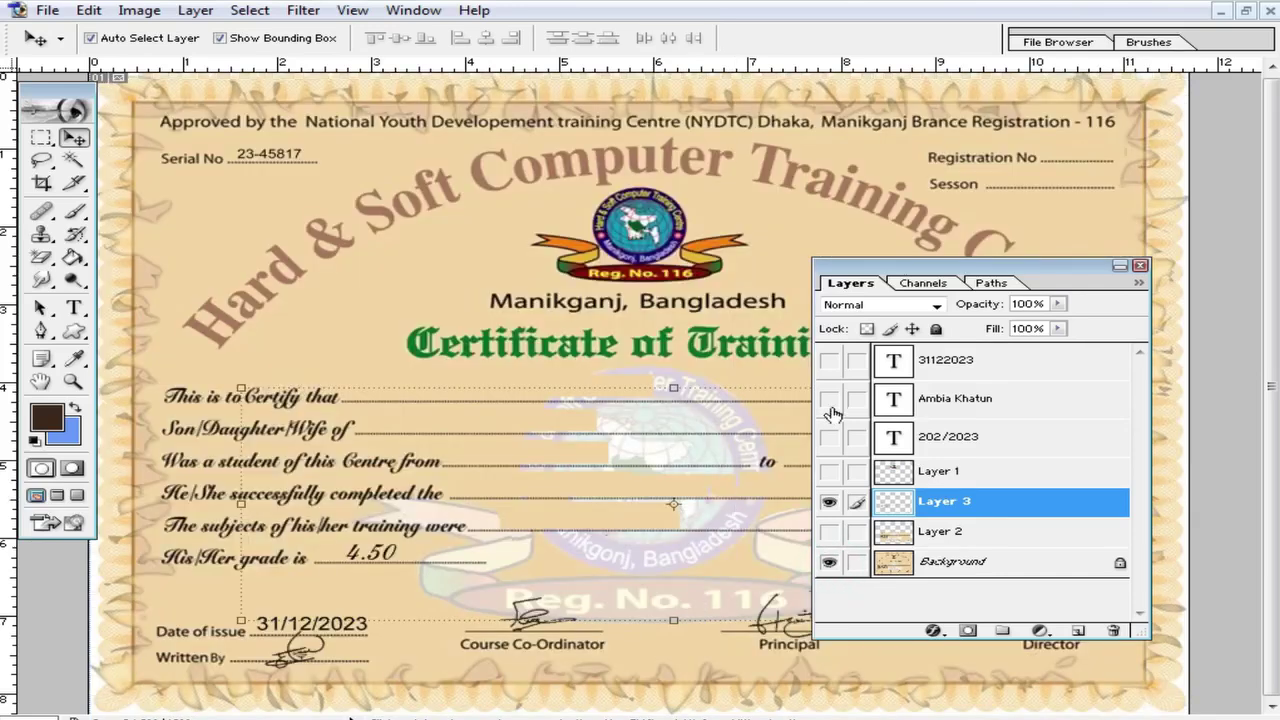
Step: Inspect the lettering by toggling Background visibility, then make Background the active layer
left_click(729, 549, "ctrl")
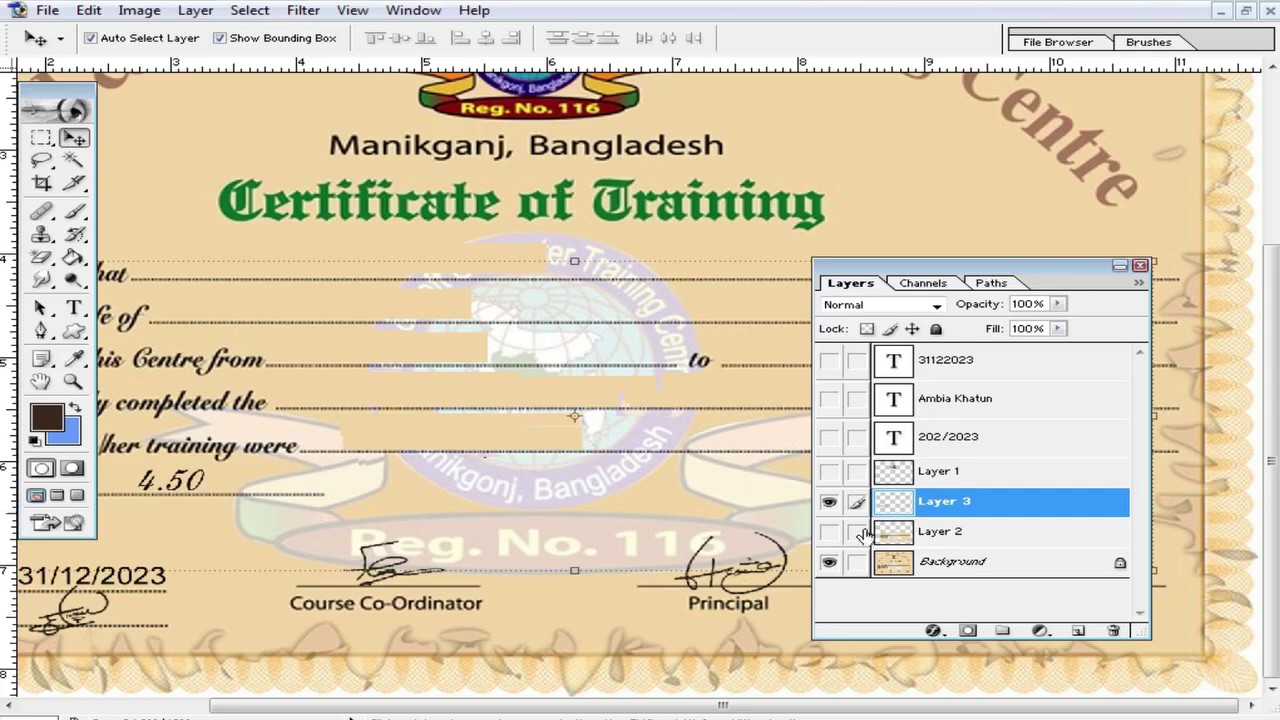
left_click(543, 437, "ctrl+alt")
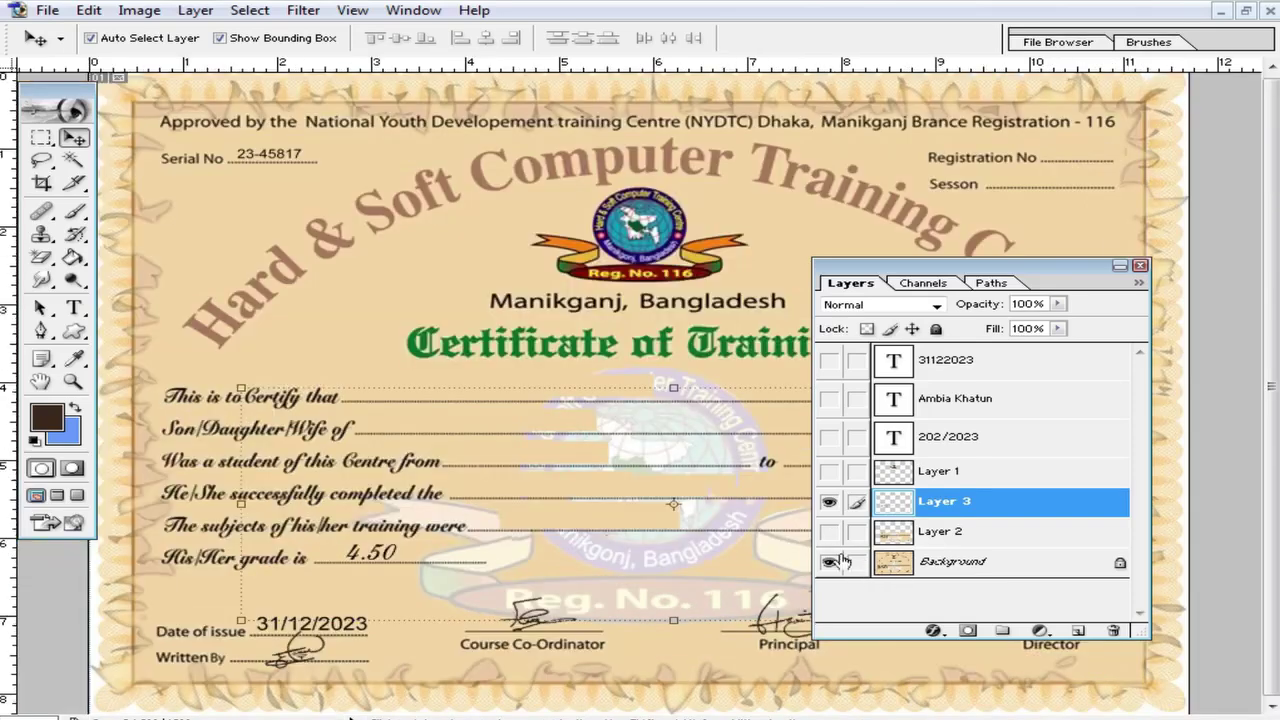
left_click(672, 557, "ctrl")
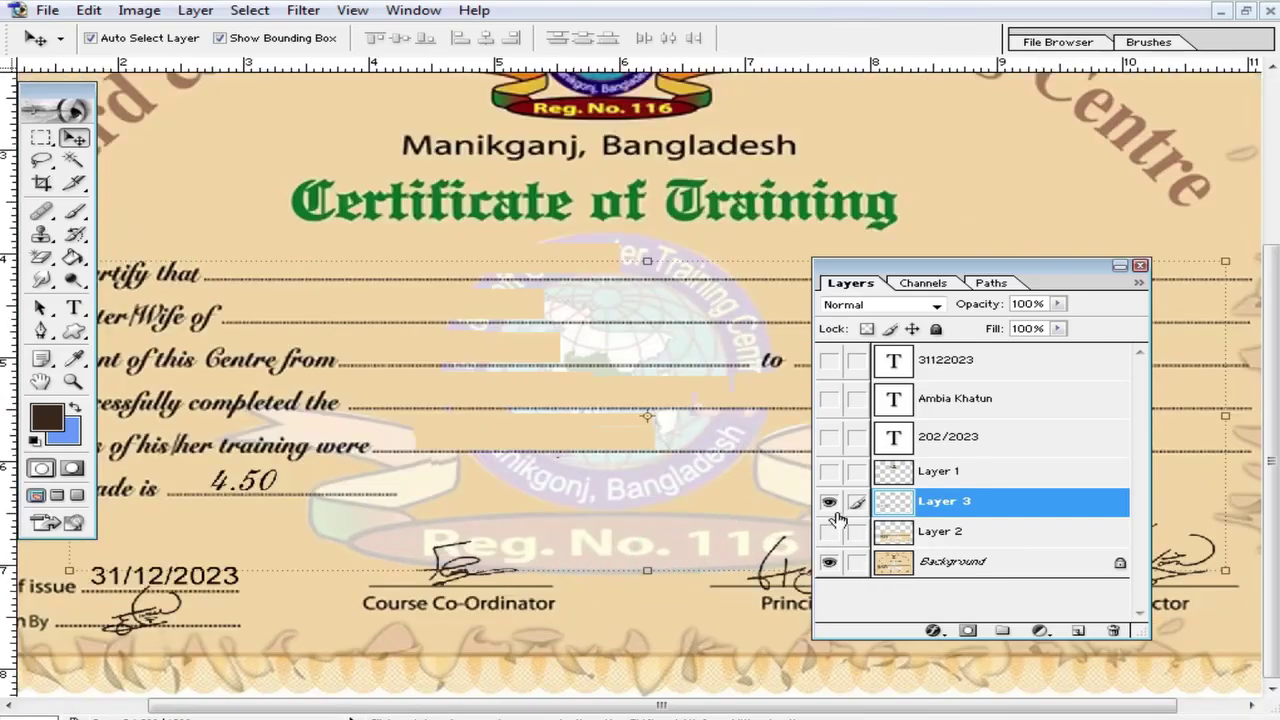
left_click(828, 563)
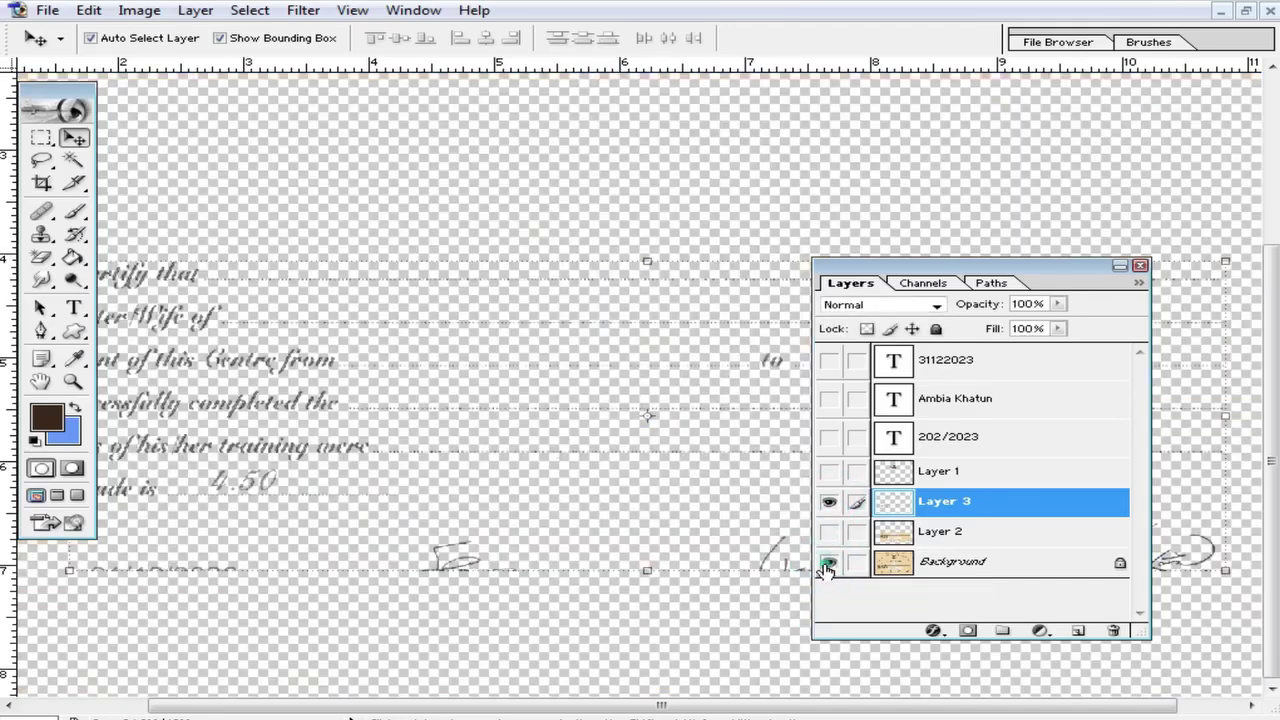
left_click(828, 563)
left_click(669, 537, "ctrl+alt")
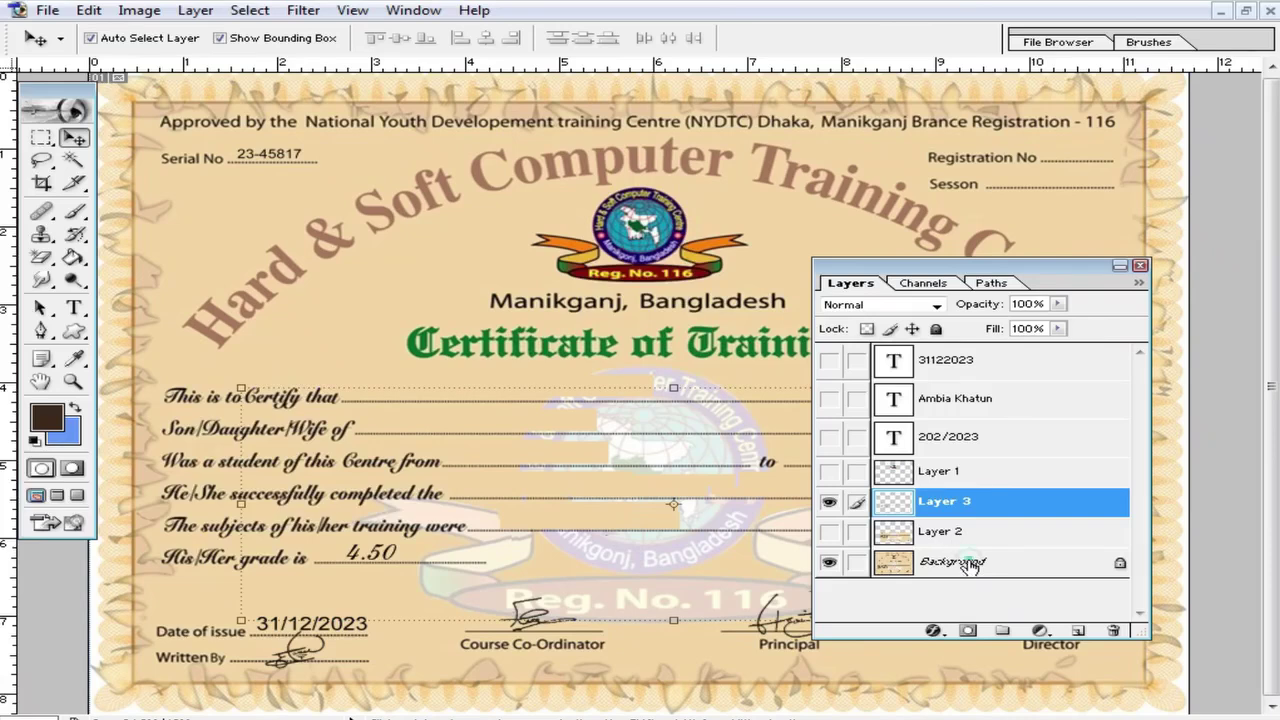
left_click(970, 563)
Step: With the Brush, sample the paper's tan colour and paint over the top of the faded emblem
left_click(73, 211)
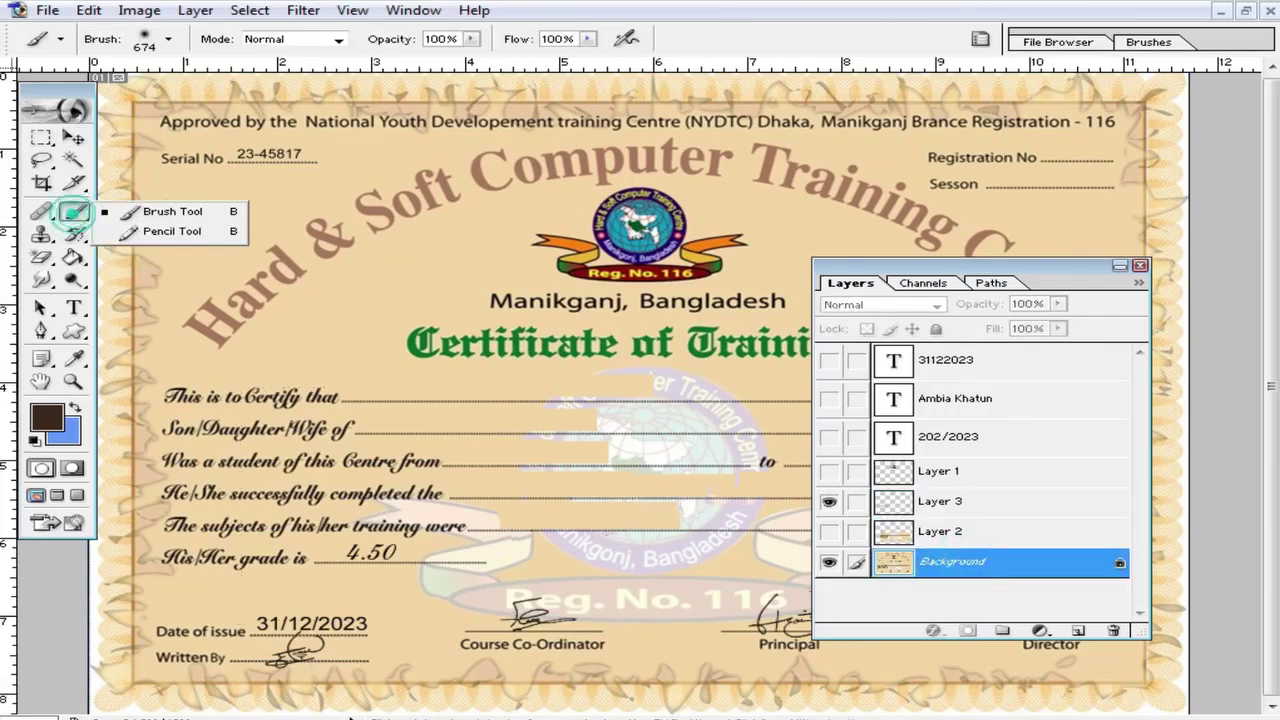
right_click(559, 386)
left_click(671, 440)
left_click(536, 378, "alt")
mouse_move(610, 372)
left_mouse_down()
mouse_move(644, 391)
mouse_move(530, 423)
left_mouse_up()
Step: Enlarge the brush to 169 px and paint out the rest of the emblem and leftover marks
right_click(696, 421)
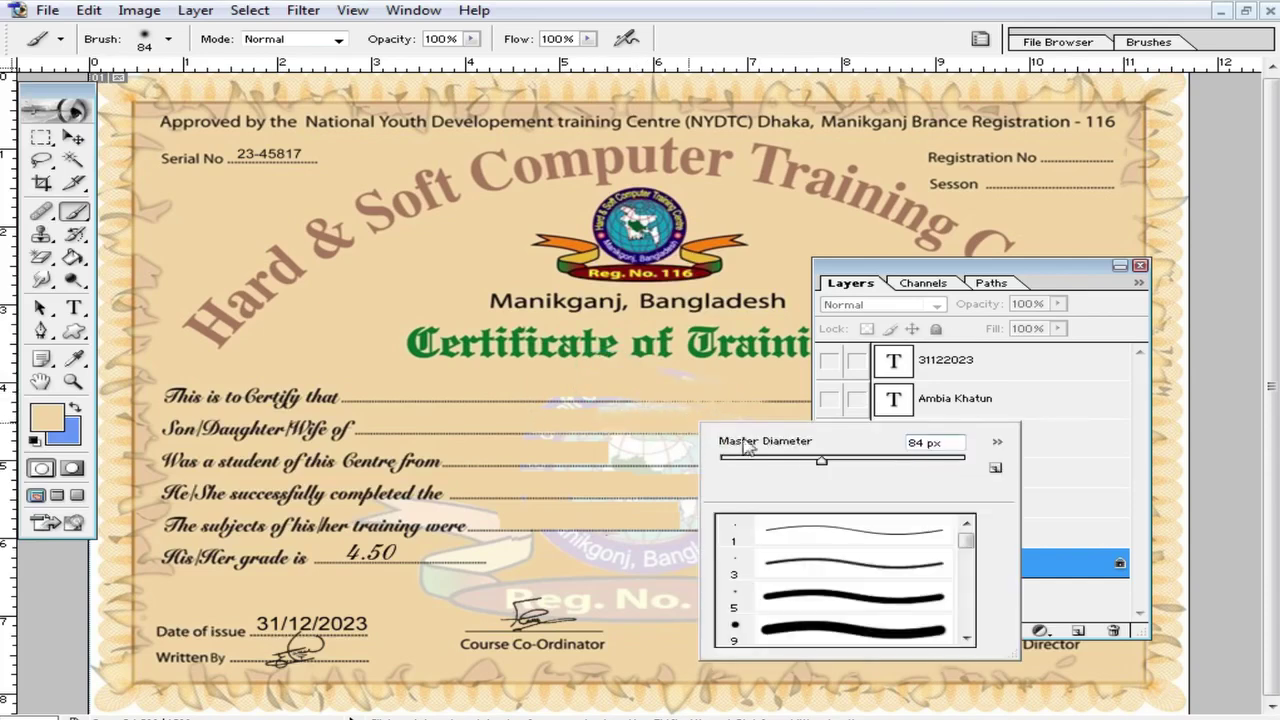
left_click(880, 460)
left_click(628, 444)
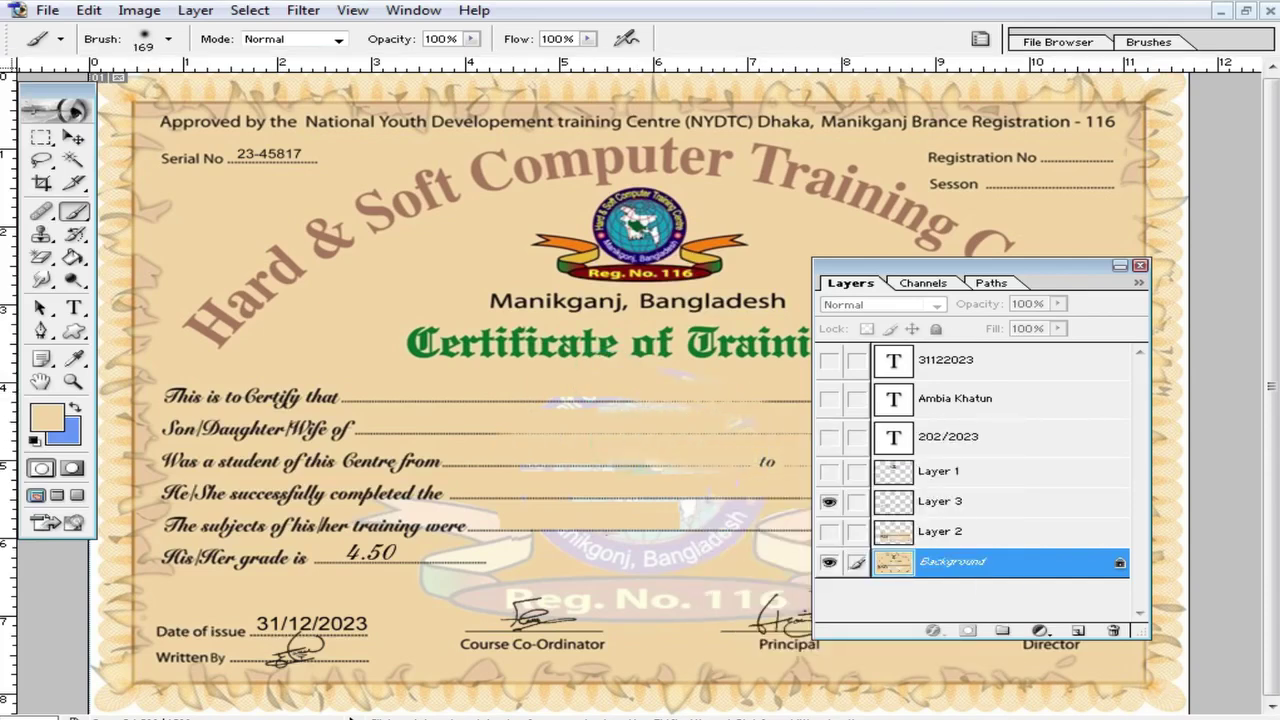
mouse_move(750, 420)
left_mouse_down()
mouse_move(695, 378)
mouse_move(723, 523)
mouse_move(660, 580)
mouse_move(800, 604)
left_mouse_up()
mouse_move(669, 583)
left_mouse_down()
mouse_move(431, 609)
mouse_move(627, 616)
mouse_move(440, 589)
mouse_move(595, 545)
mouse_move(549, 507)
left_mouse_up()
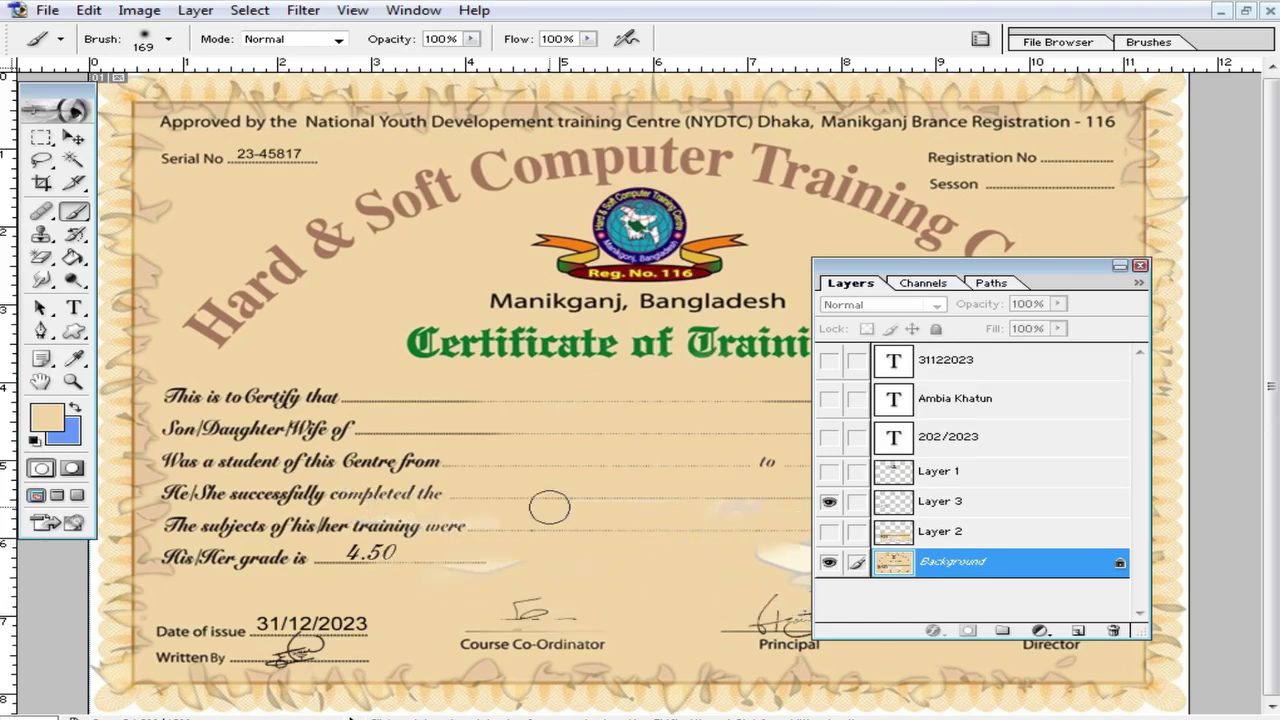
left_click(1140, 266)
mouse_move(874, 477)
left_mouse_down()
mouse_move(826, 525)
mouse_move(661, 506)
mouse_move(848, 555)
left_mouse_up()
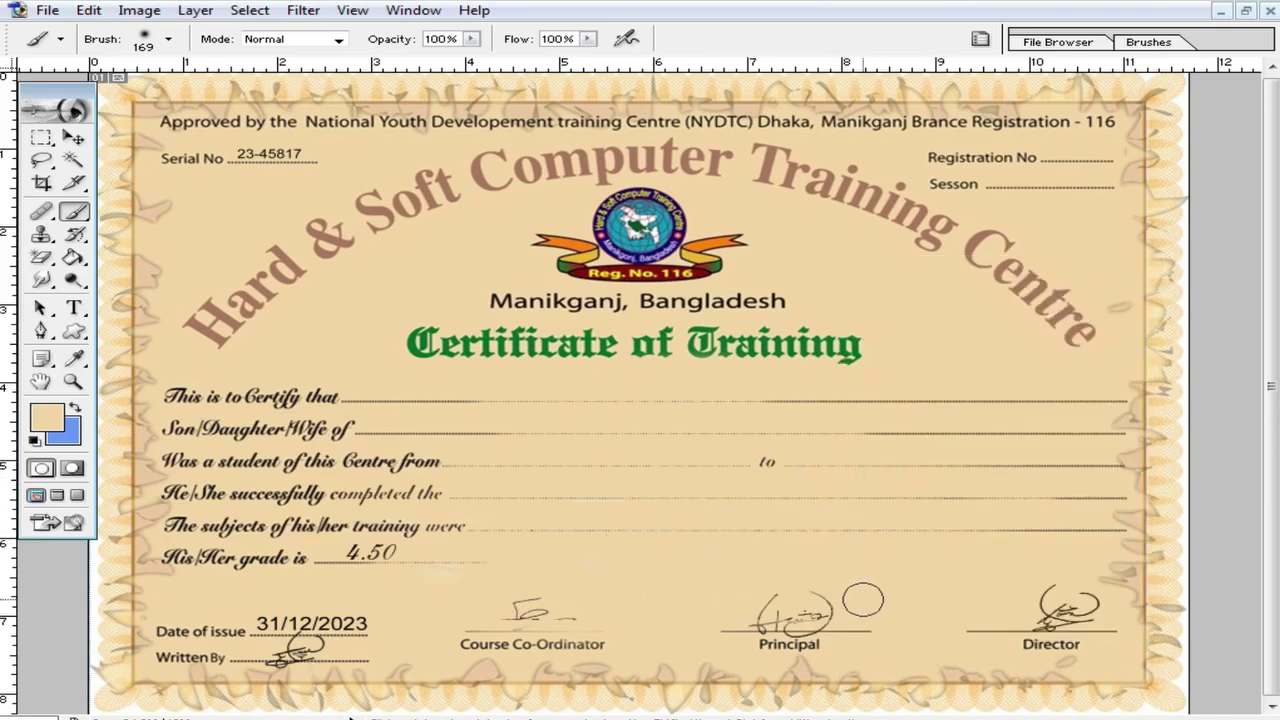
Step: Zoom in to inspect the signatures area, then return to the whole certificate with the Move tool
left_click(668, 488)
left_click(614, 400)
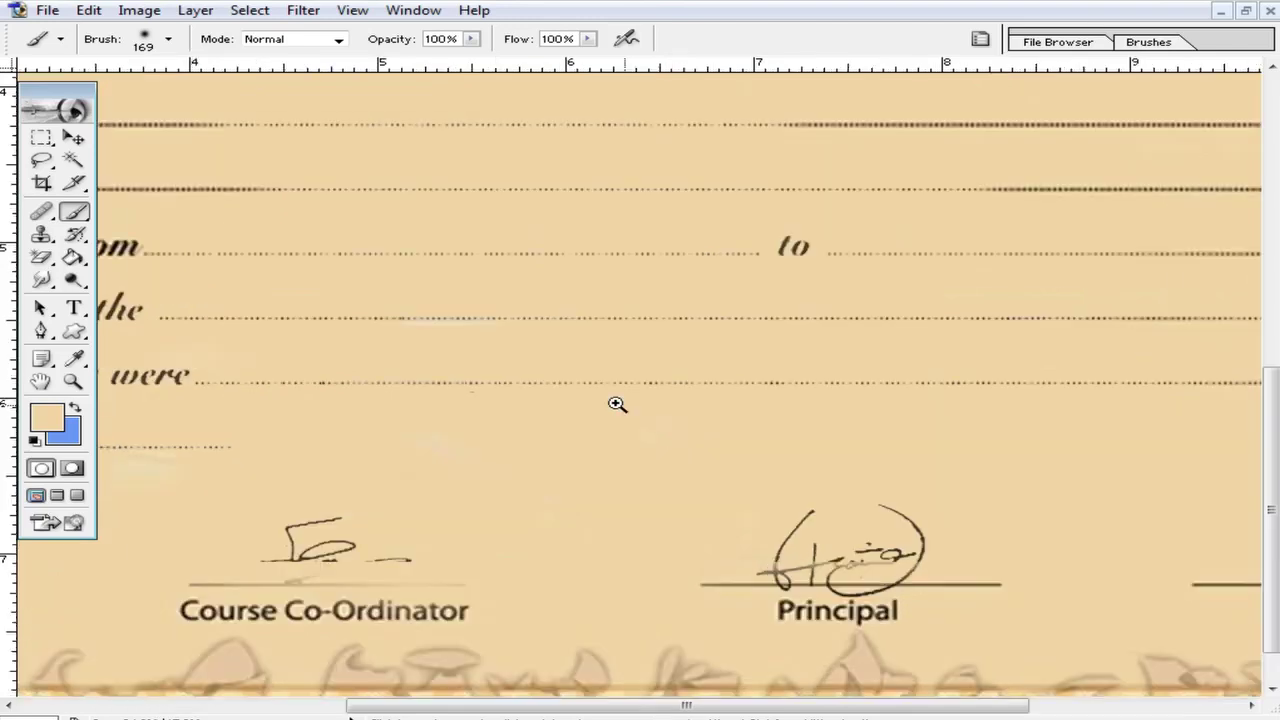
left_click(526, 346, "alt")
left_click(73, 138)
left_click(283, 359)
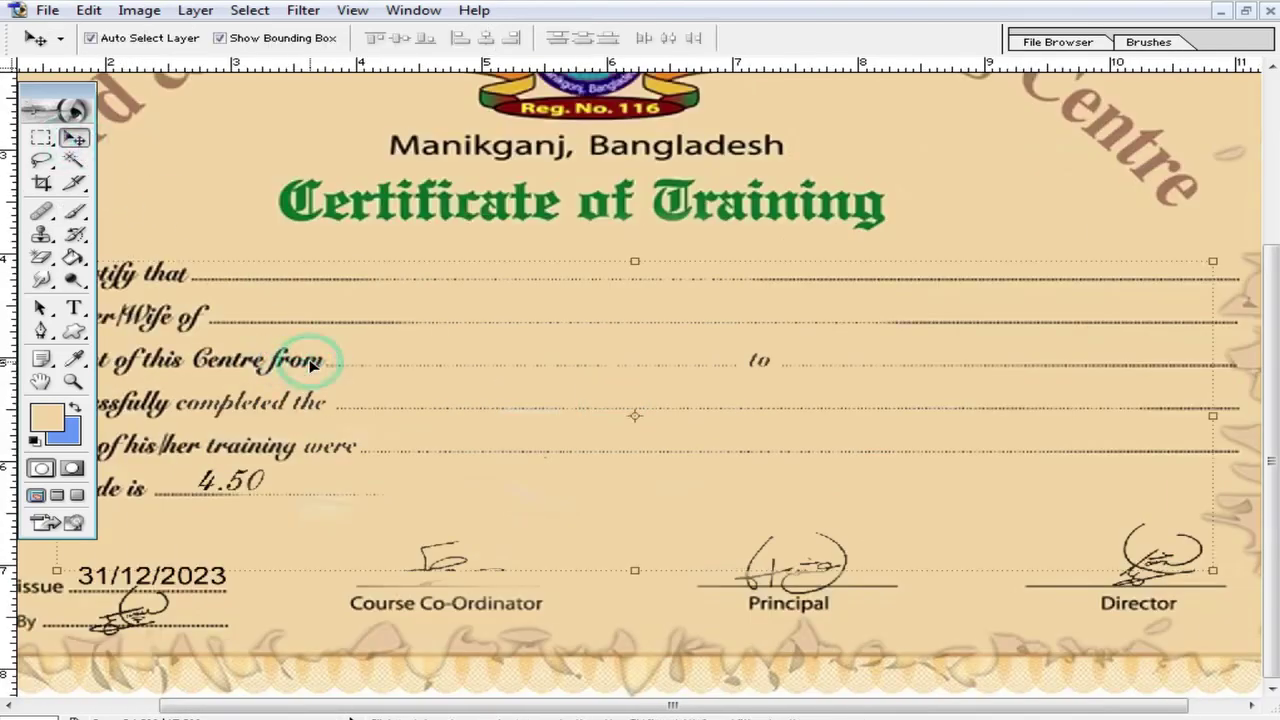
Step: Darken the image with a Curves adjustment (Ctrl+M) by pulling the curve point down
key("i")
key("ctrl+m")
left_click_drag(896, 296, 948, 310)
left_click(1101, 198)
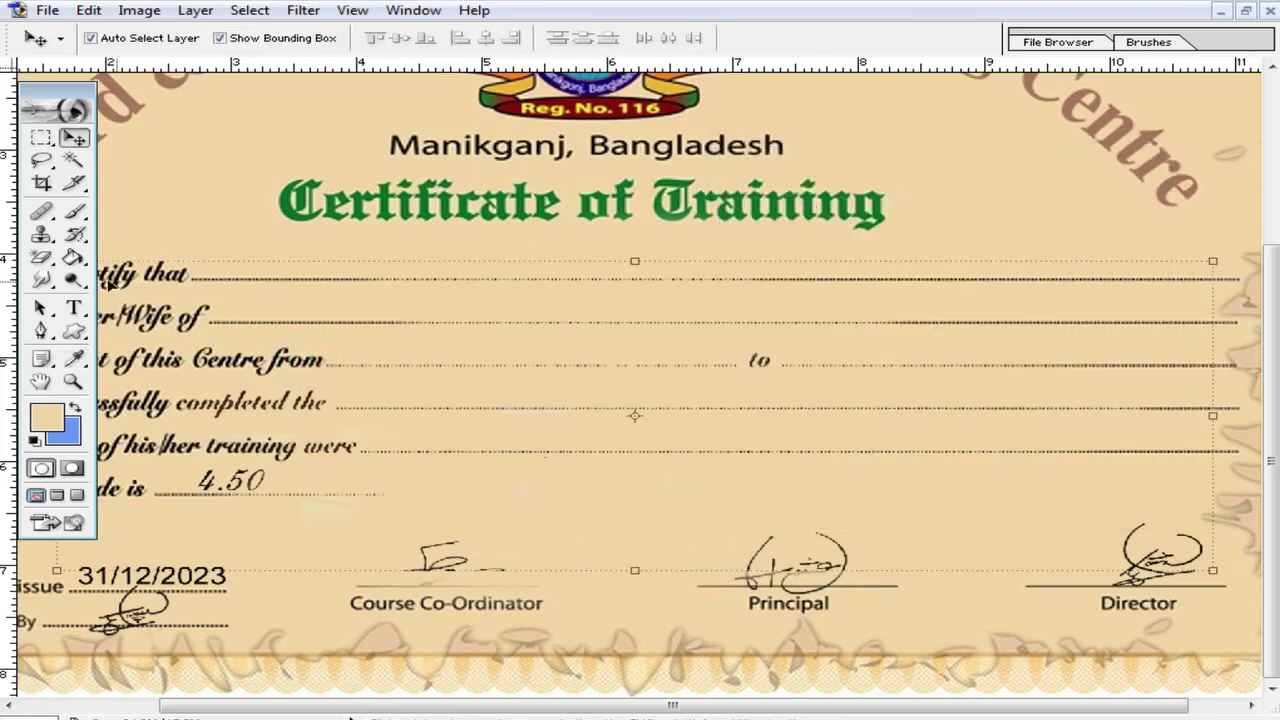
Step: Try the Dodge and Move tools on the top logo and dismiss the locked-layer warning
left_click(74, 281)
left_click(134, 280)
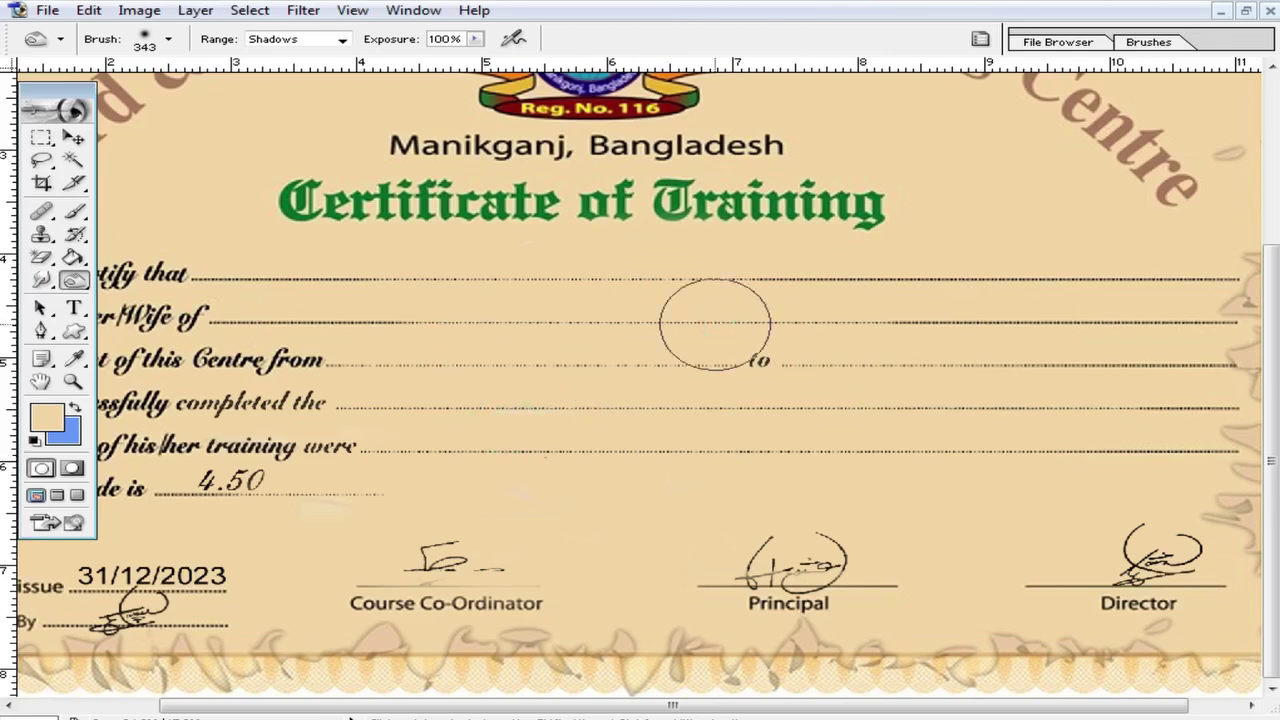
left_click(41, 142)
scroll(255, 148, "up", 3)
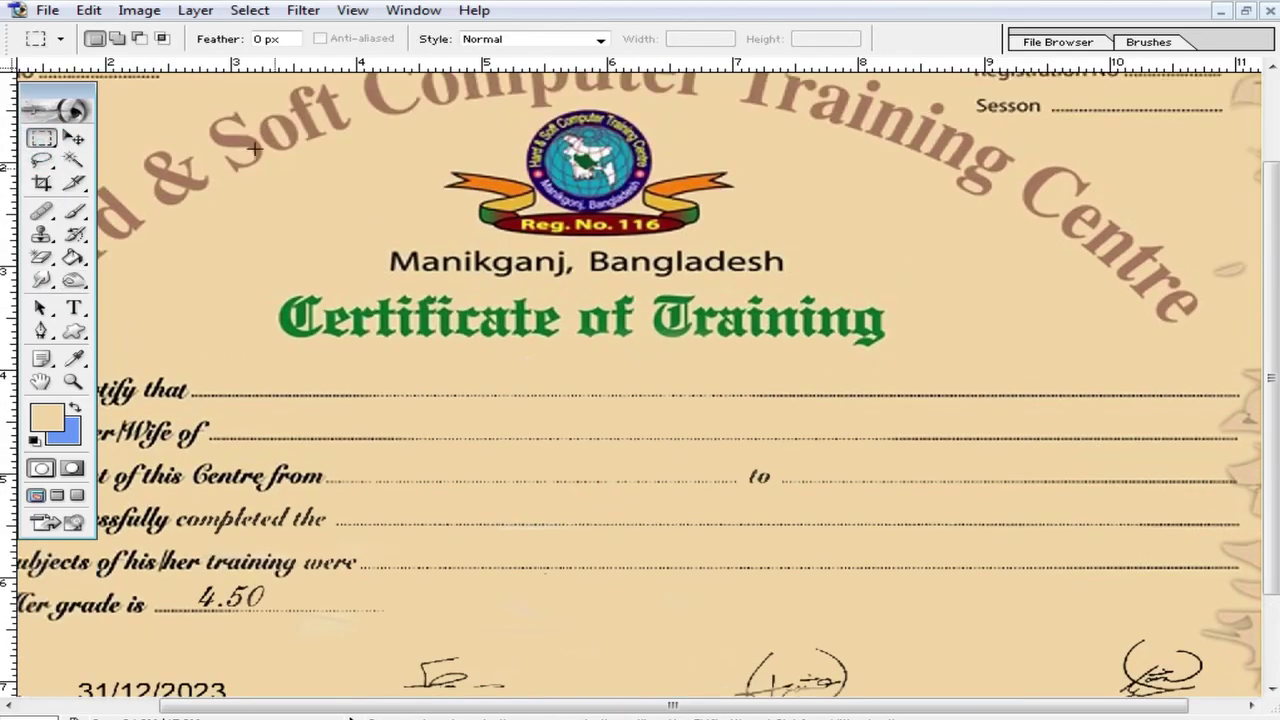
left_click(80, 139)
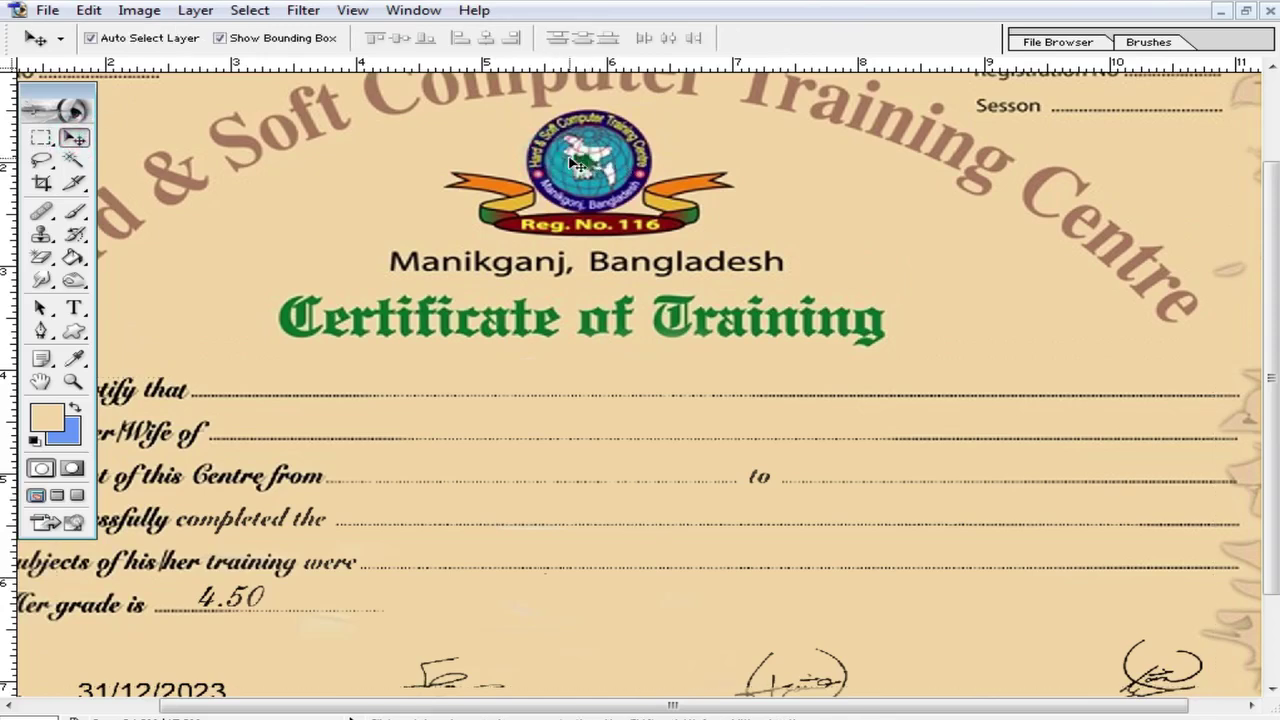
left_click(572, 160)
left_click(605, 281)
Step: Show Layer 1, the 202/2023 and student-name text layers, and hide Layer 2's faint watermark logo
key("F7")
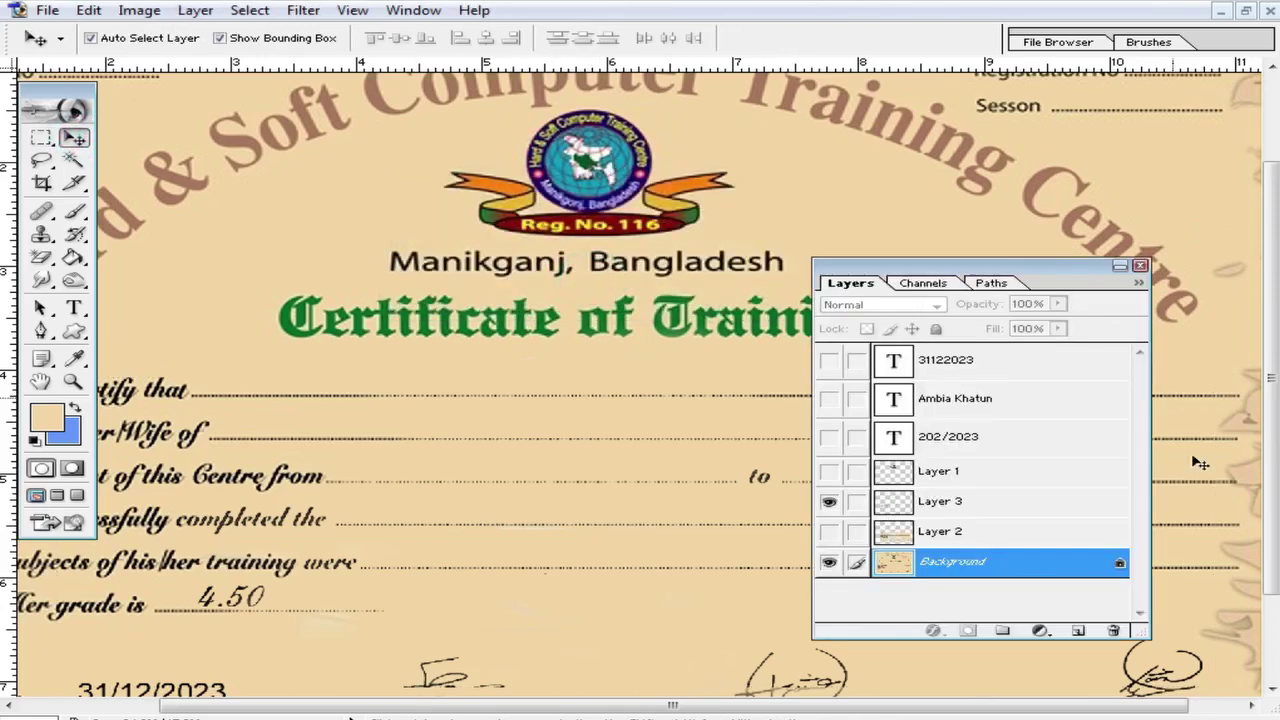
left_click(829, 531)
left_click(829, 471)
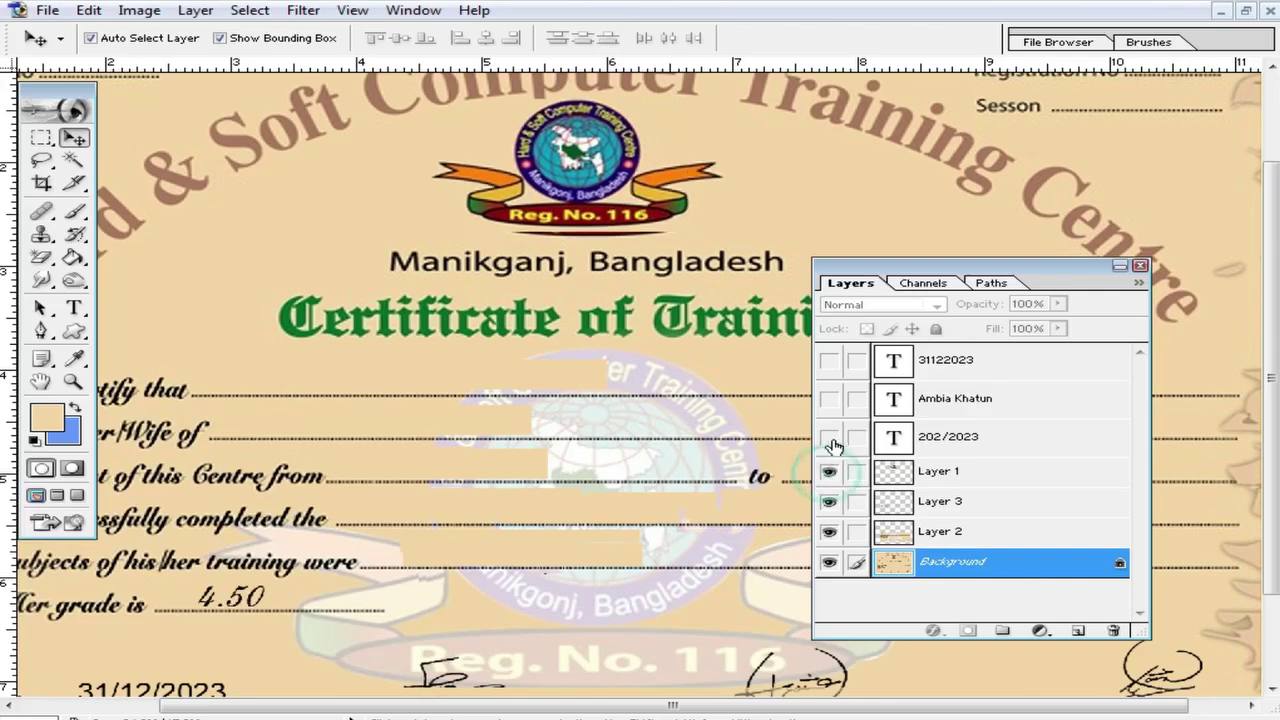
left_click(829, 437)
left_click(829, 398)
left_click(829, 531)
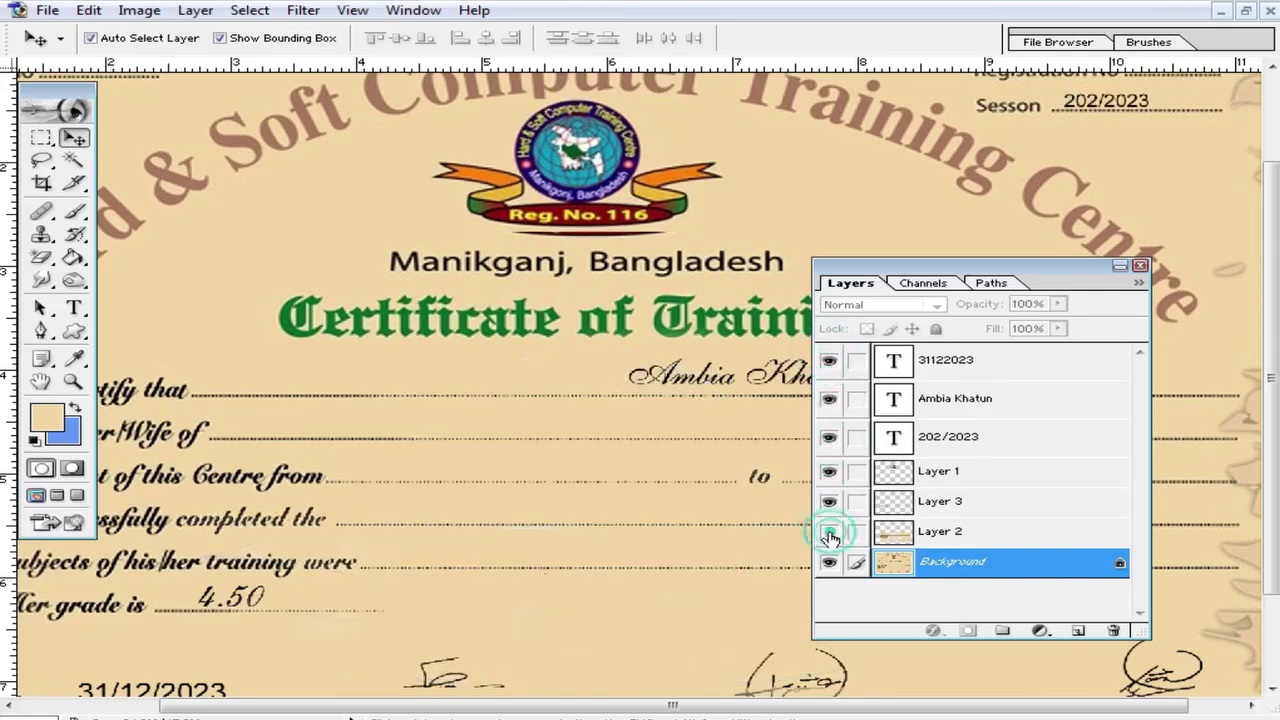
Step: Move the logo to the certificate's middle and enlarge it to 175.8%
left_click_drag(580, 140, 612, 468)
left_click_drag(770, 548, 908, 604)
left_click_drag(688, 490, 704, 488)
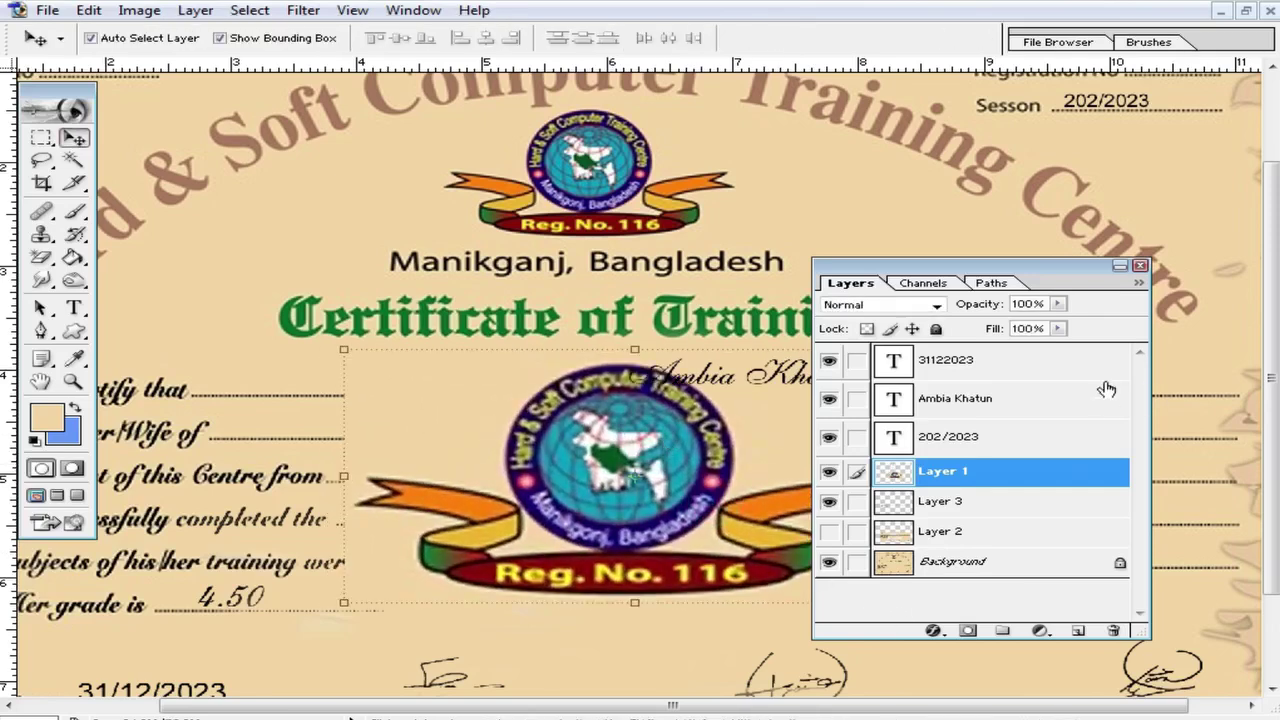
Step: Fade Layer 1's logo fill to 21%, trying a Levels adjustment but cancelling it
left_click(1058, 330)
left_click_drag(1058, 348, 962, 360)
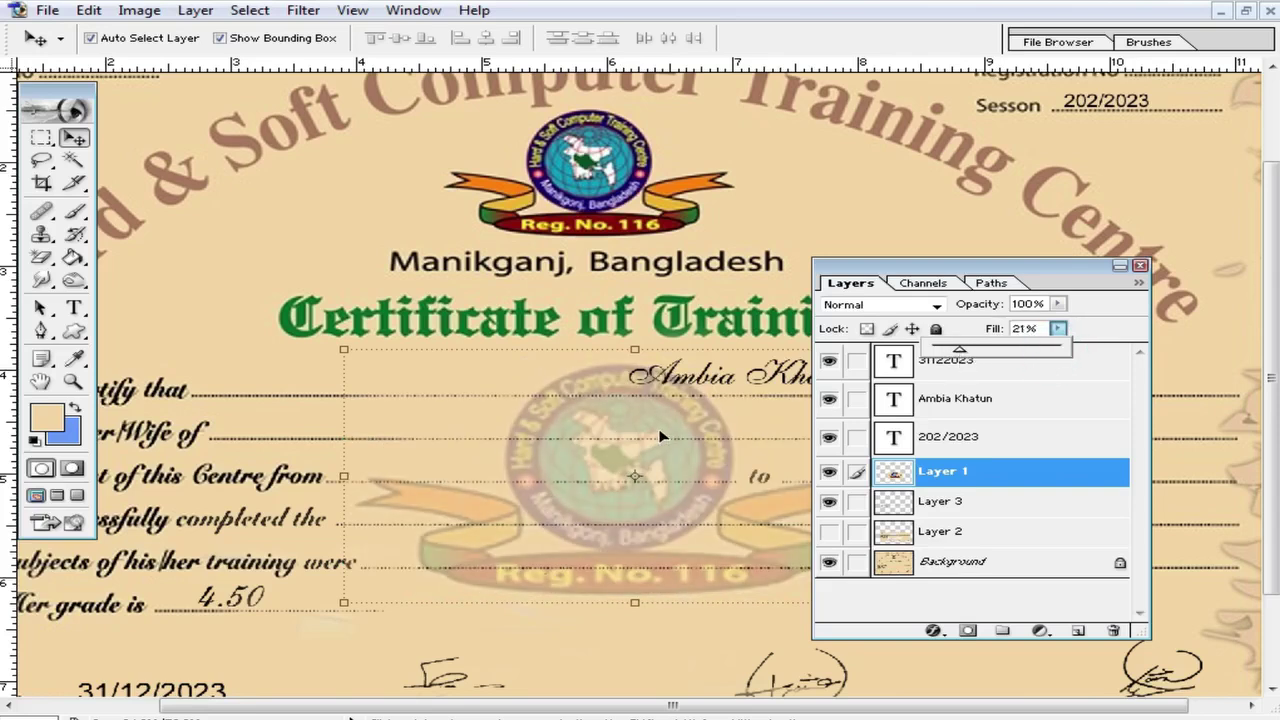
key("ctrl+l")
mouse_move(681, 300)
left_mouse_down()
mouse_move(700, 314)
mouse_move(828, 317)
mouse_move(693, 311)
left_mouse_up()
left_click_drag(965, 301, 1001, 302)
left_click(1103, 123)
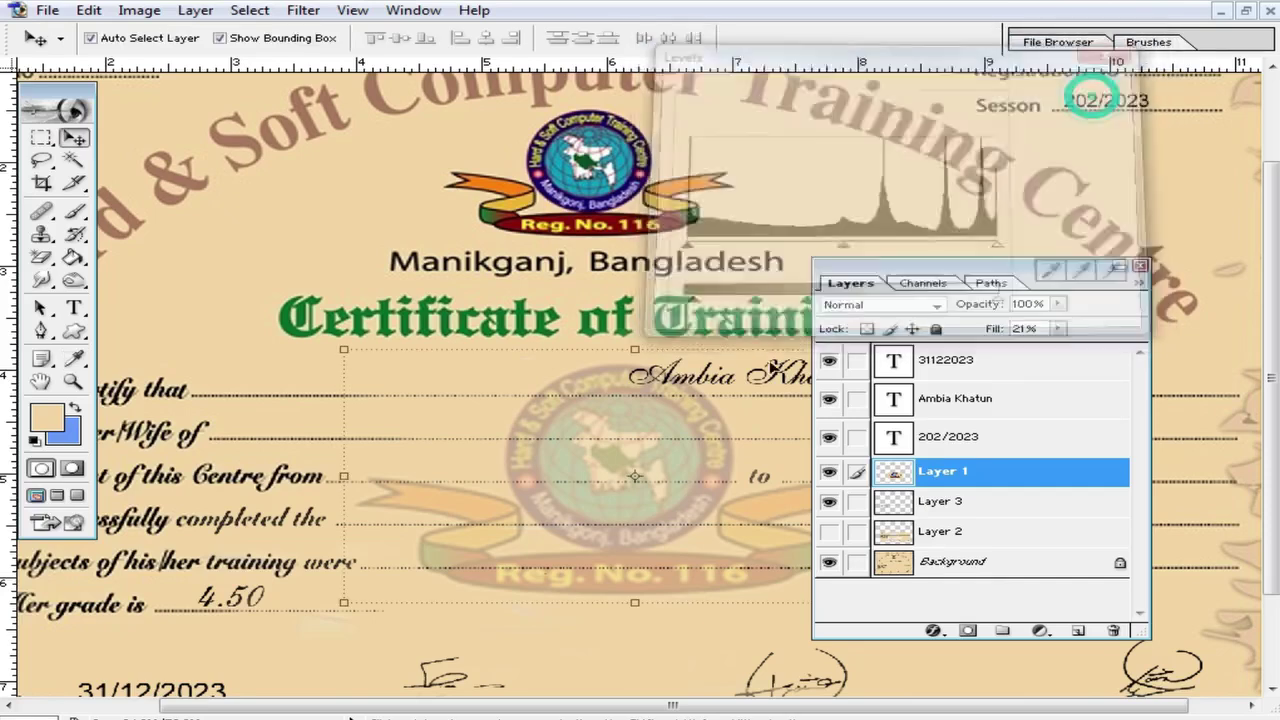
Step: Shift the faded logo slightly and lighten it with a Curves adjustment
left_click_drag(640, 480, 636, 496)
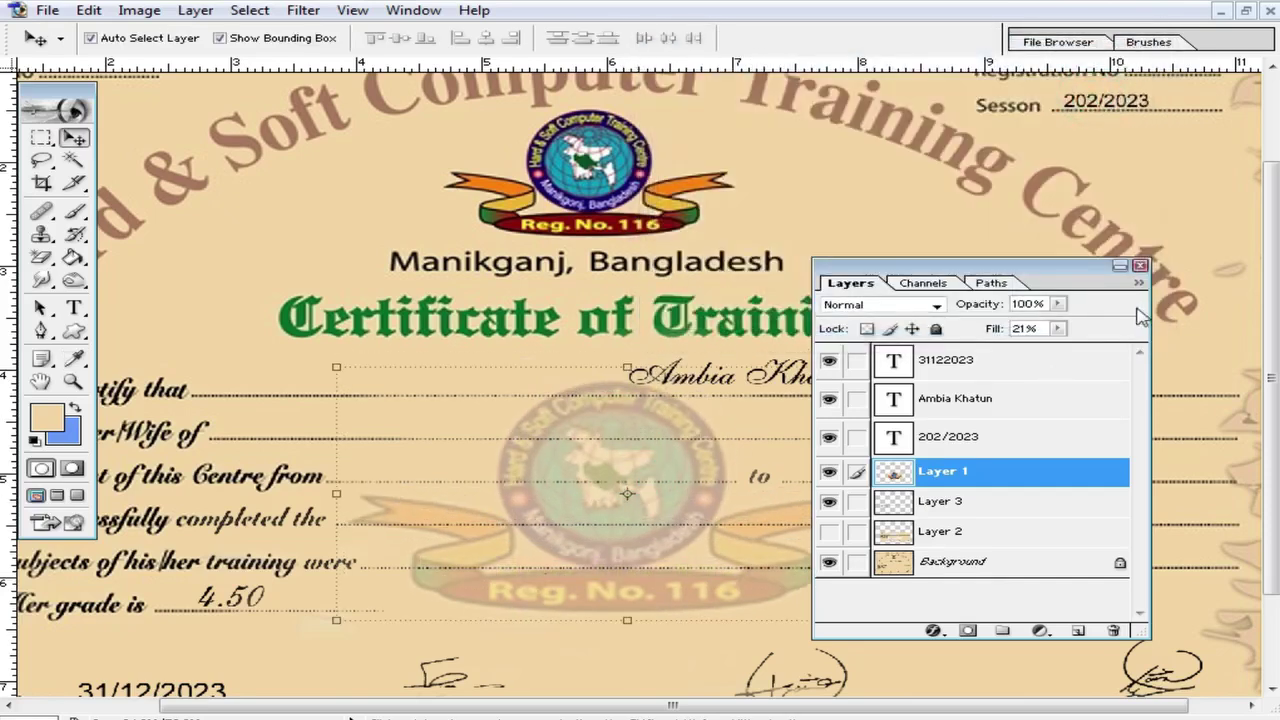
left_click(1141, 266)
left_click(695, 466, "ctrl+alt")
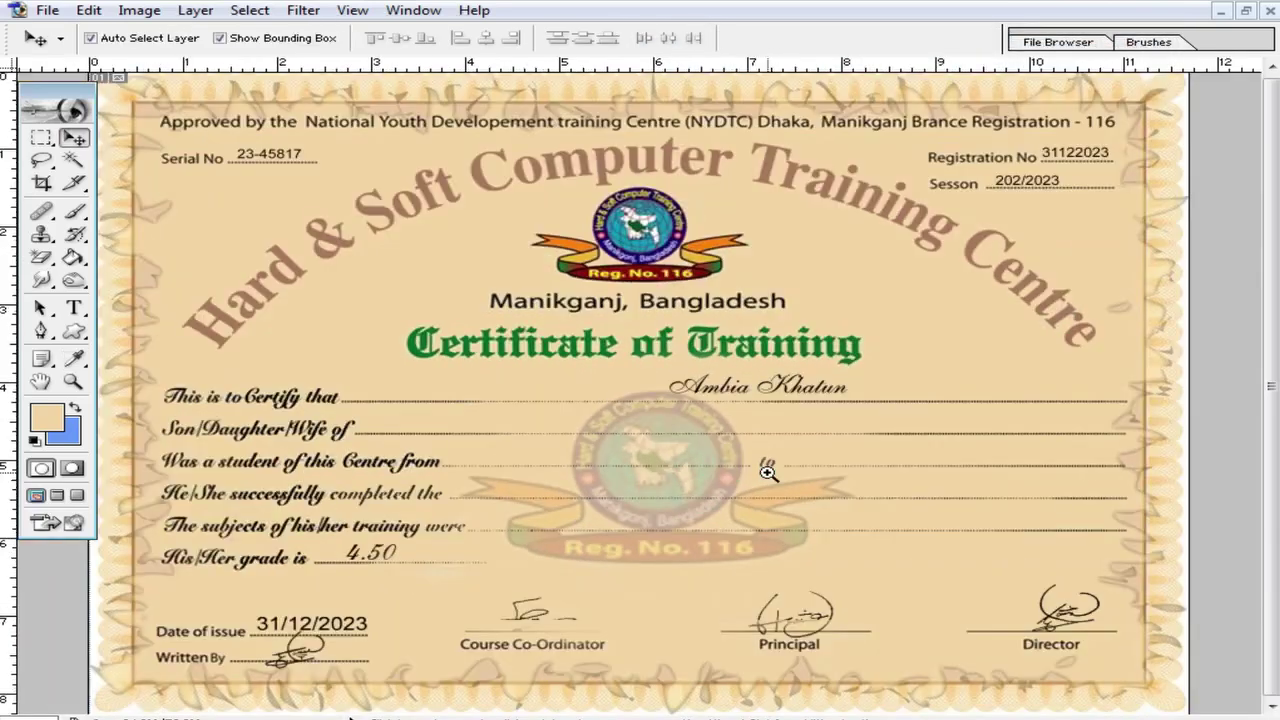
left_click(667, 464, "ctrl")
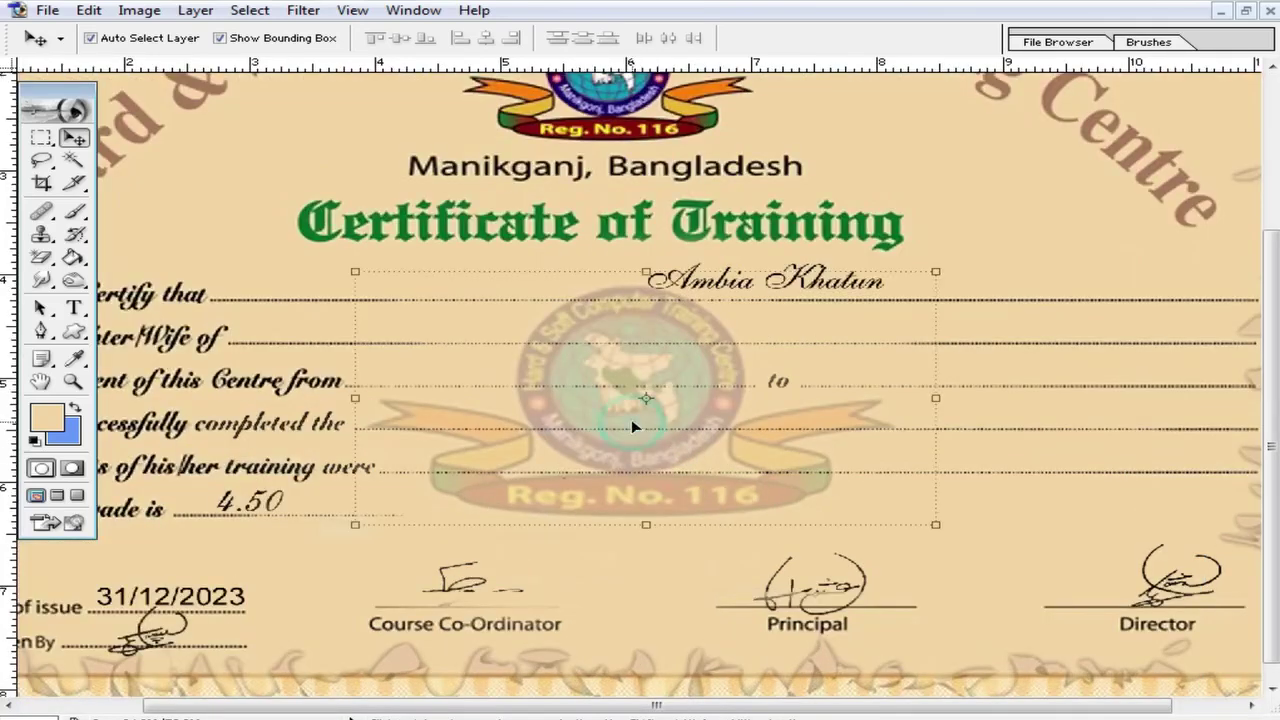
key("ctrl+m")
left_click_drag(869, 328, 864, 279)
left_click(1127, 198)
Step: Set Layer 1's blend mode to Multiply and nudge the watermark right and down
key("v")
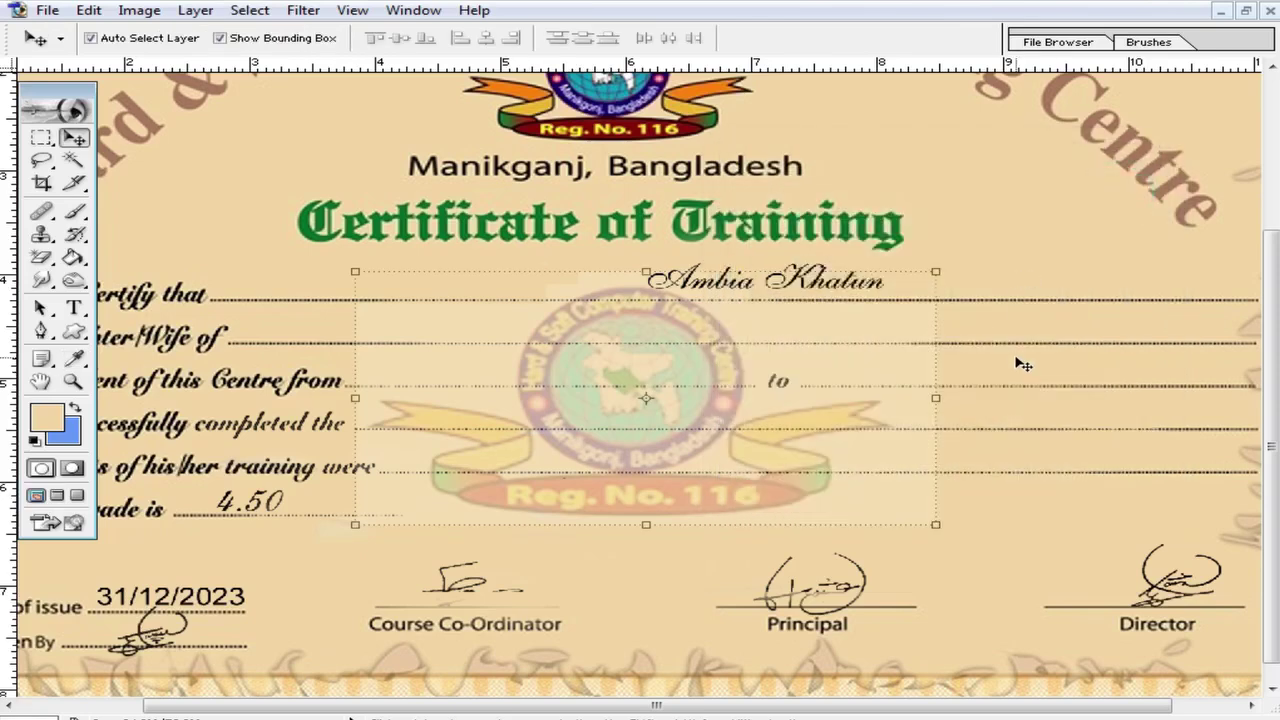
key("F7")
left_click(895, 304)
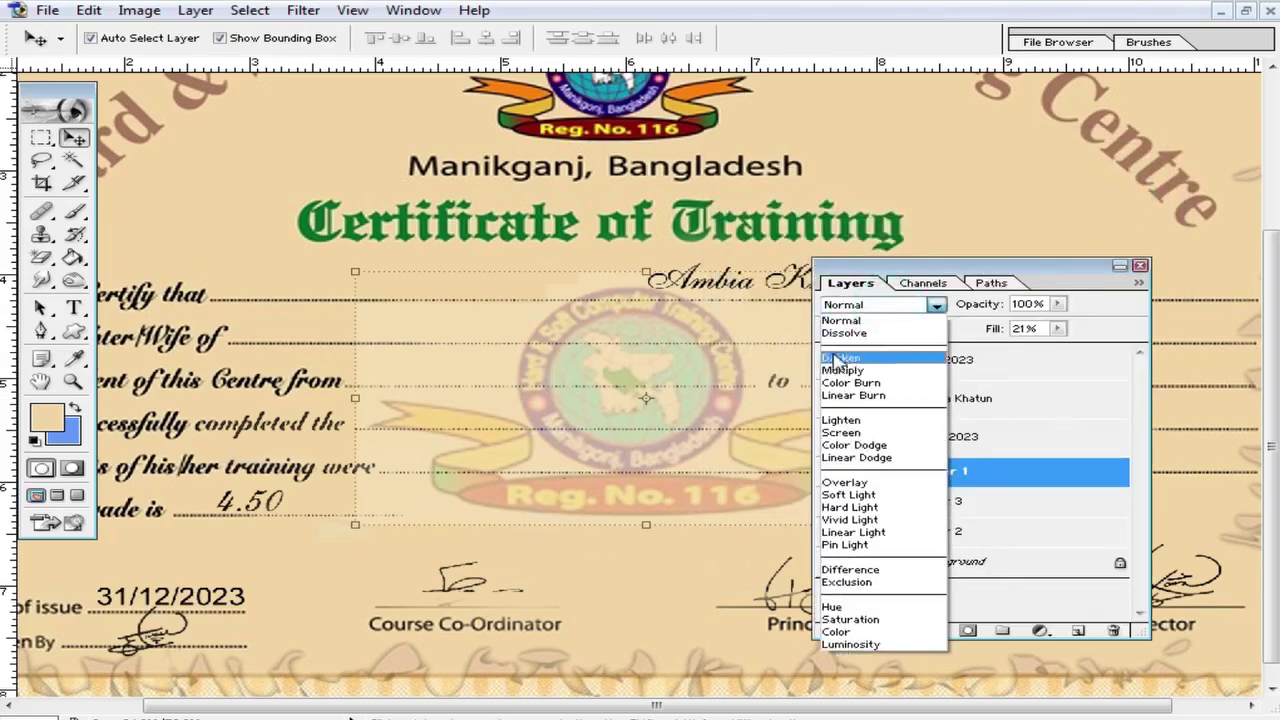
left_click(848, 368)
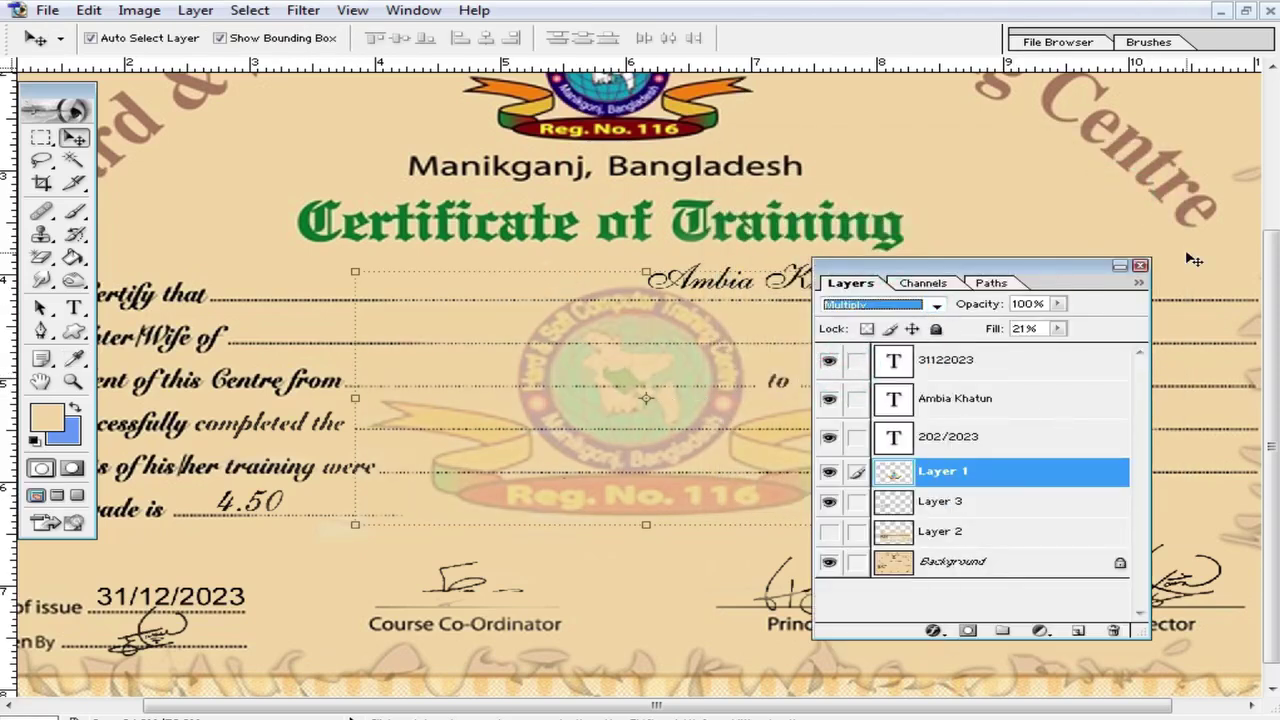
left_click(1140, 268)
key("ctrl+plus")
left_click_drag(646, 541, 652, 543)
Step: Alt-drag copies of the student's name onto the dotted lines, cancelling the accidental Free Transform
left_click(624, 391, "alt")
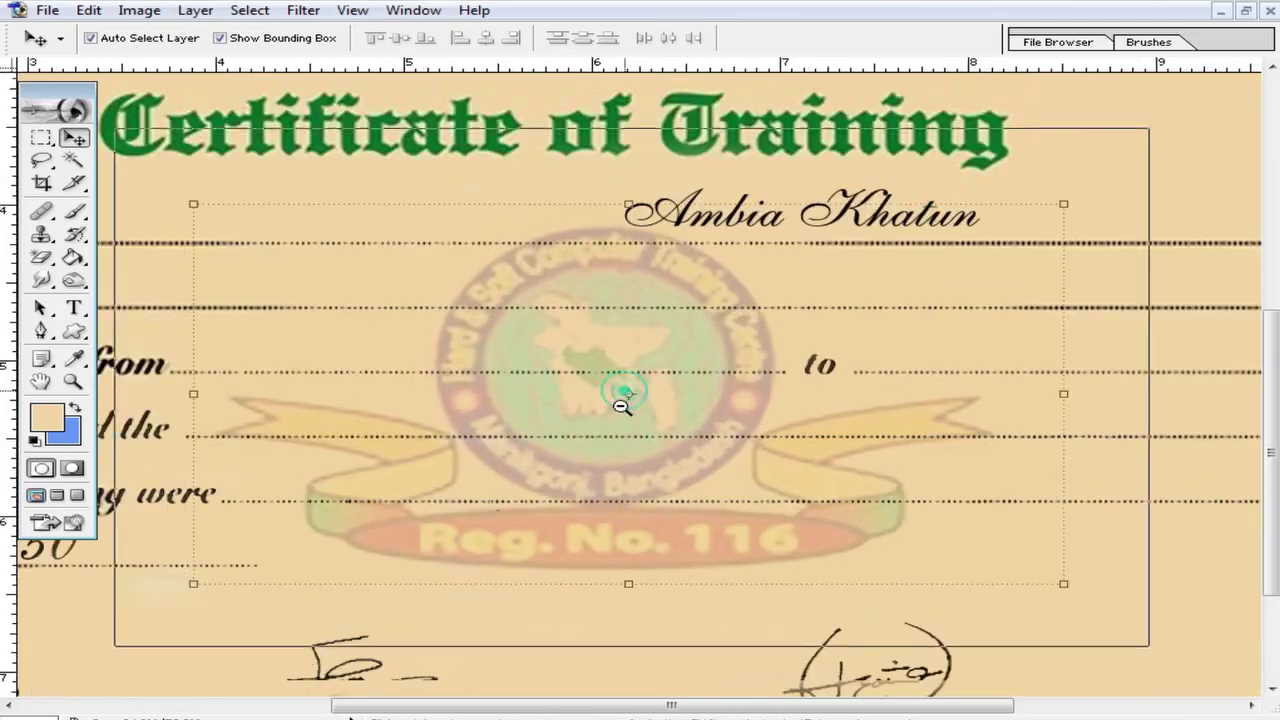
left_click(985, 238)
left_click(843, 266)
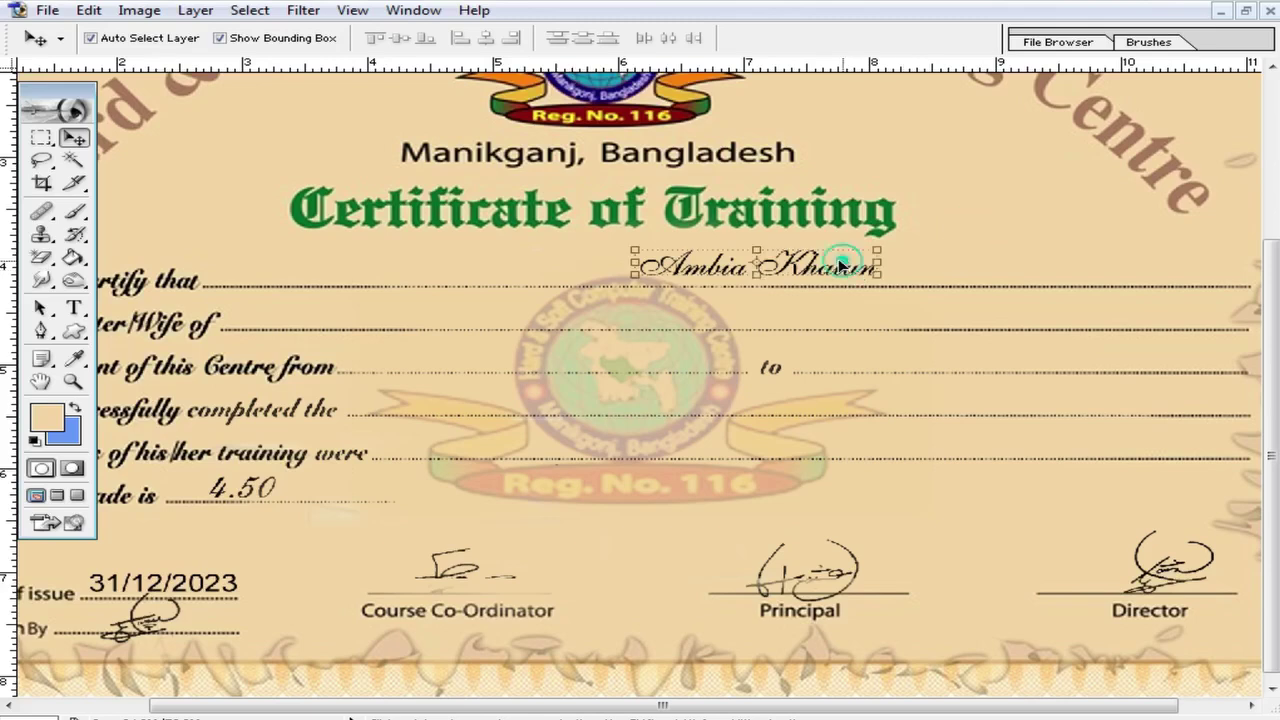
left_click_drag(843, 266, 588, 400)
left_click_drag(580, 356, 515, 443)
key("ctrl+t")
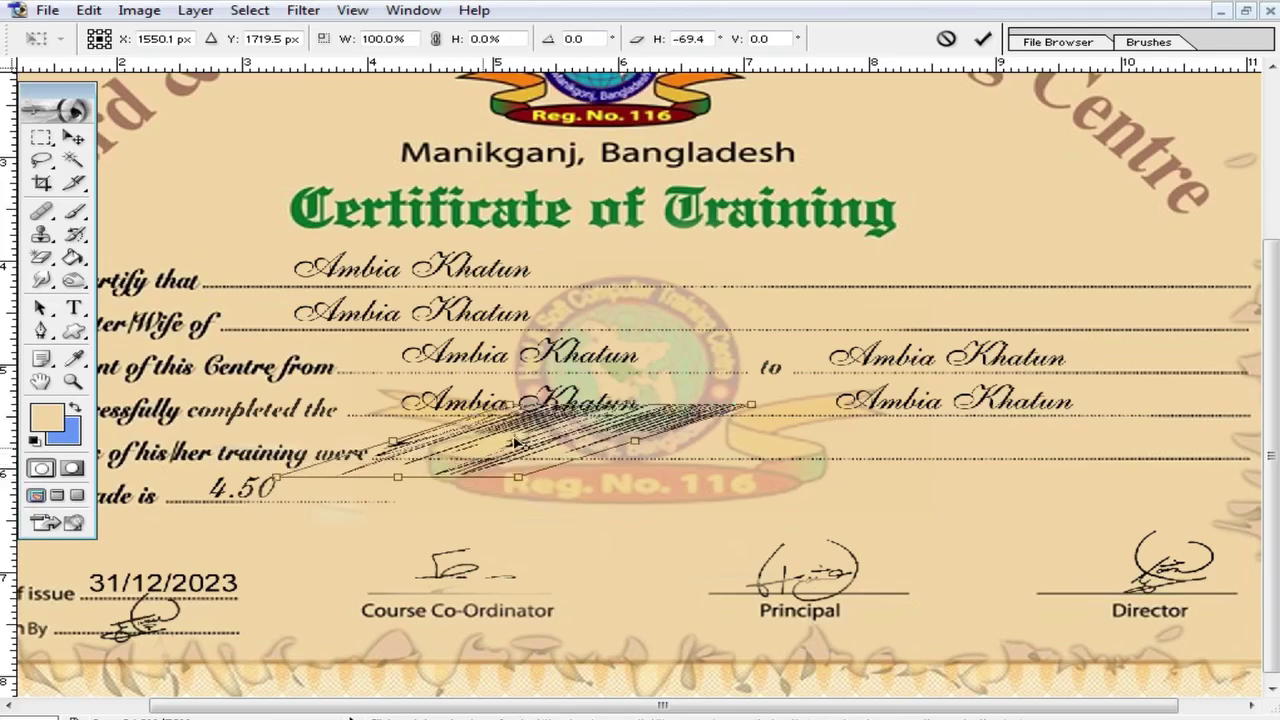
key("Escape")
Step: Select a name copy on the certificate and switch to the Horizontal Type tool
left_click(873, 465)
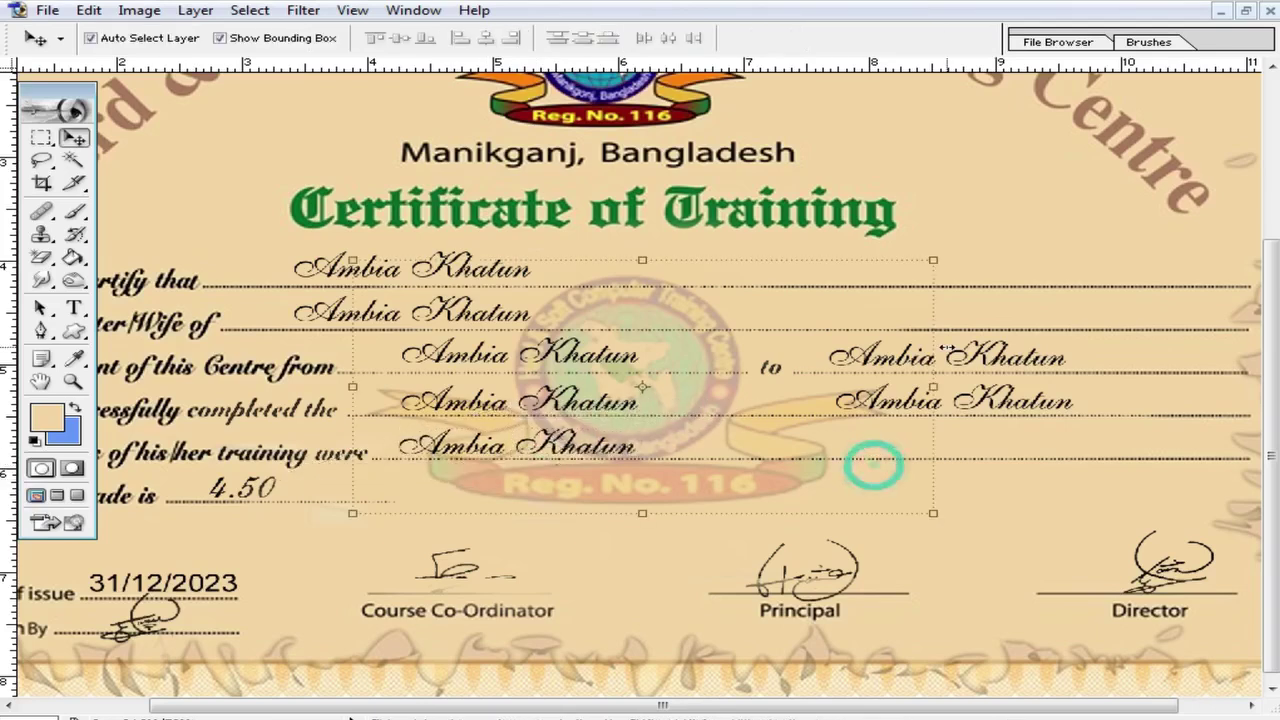
scroll(945, 350, "up", 2)
scroll(720, 344, "down", 2)
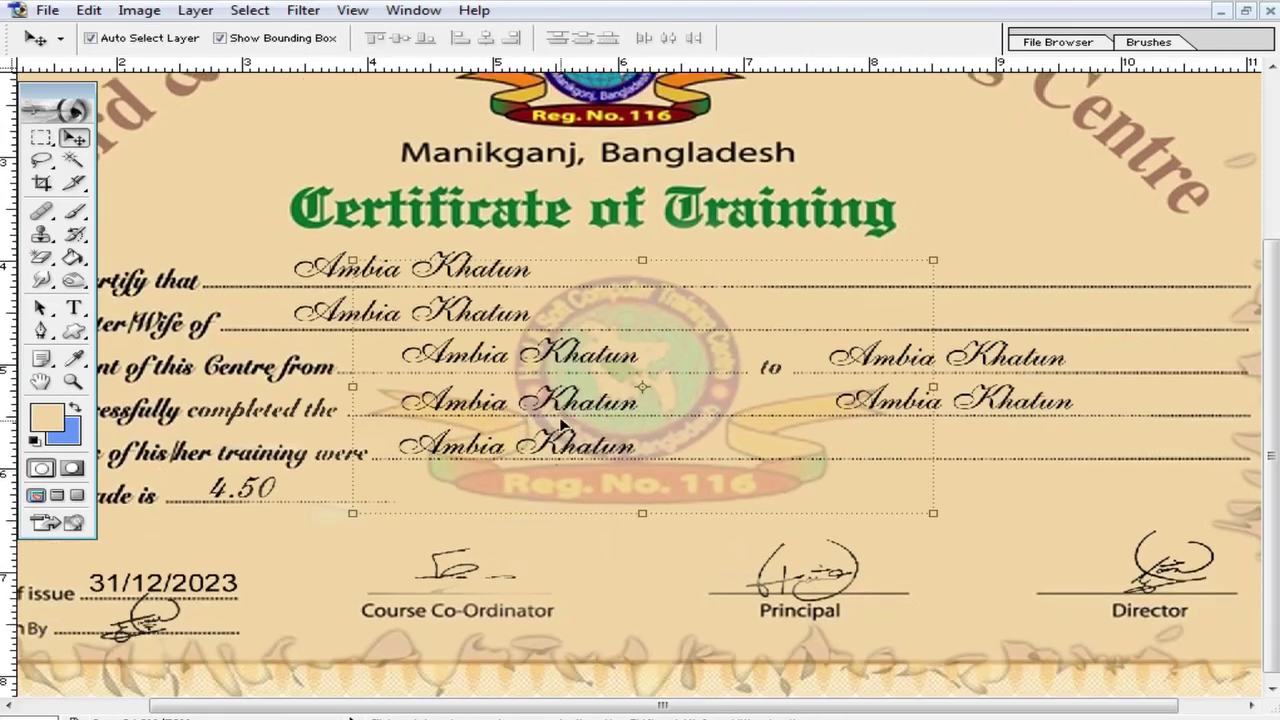
scroll(490, 318, "up", 1)
left_click_drag(75, 310, 130, 301)
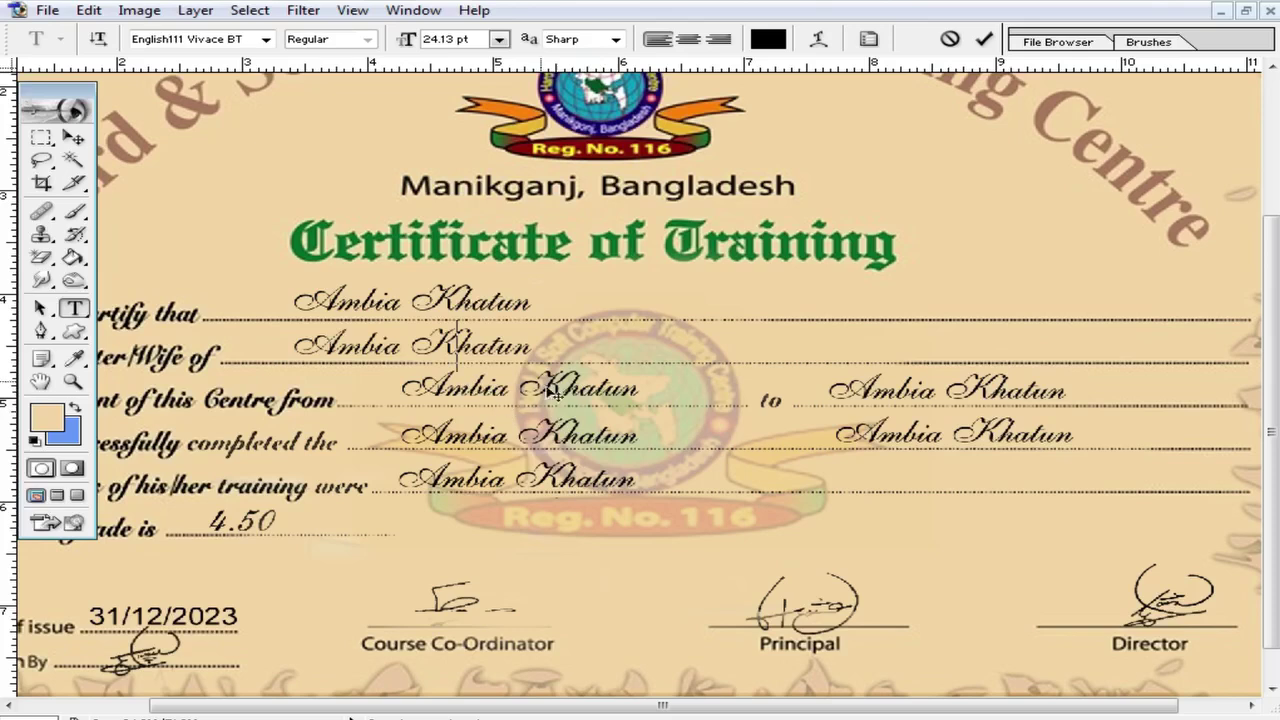
Step: Commit the name text, fit the whole certificate on screen, and select the faded logo layer
key("ctrl+minus")
key("v")
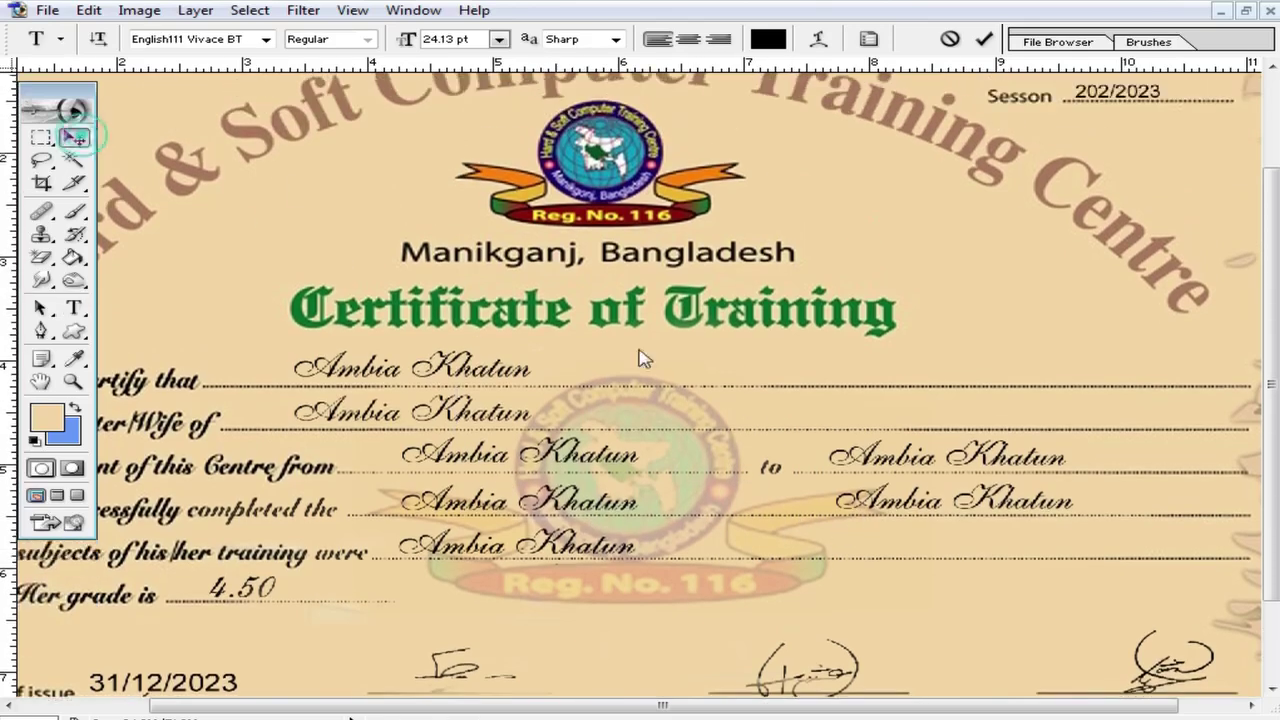
key("ctrl+0")
left_click(826, 548)
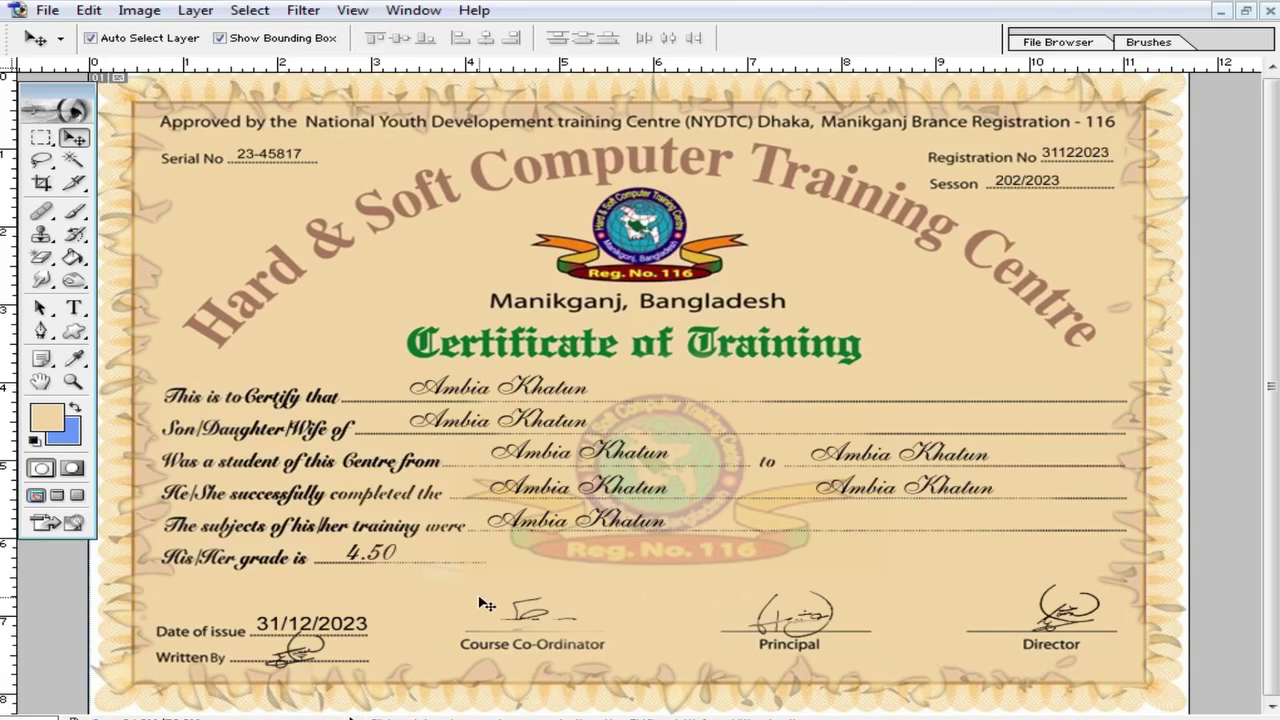
Step: Zoom in on the title and name lines and nudge the first name up and right
left_click(528, 458)
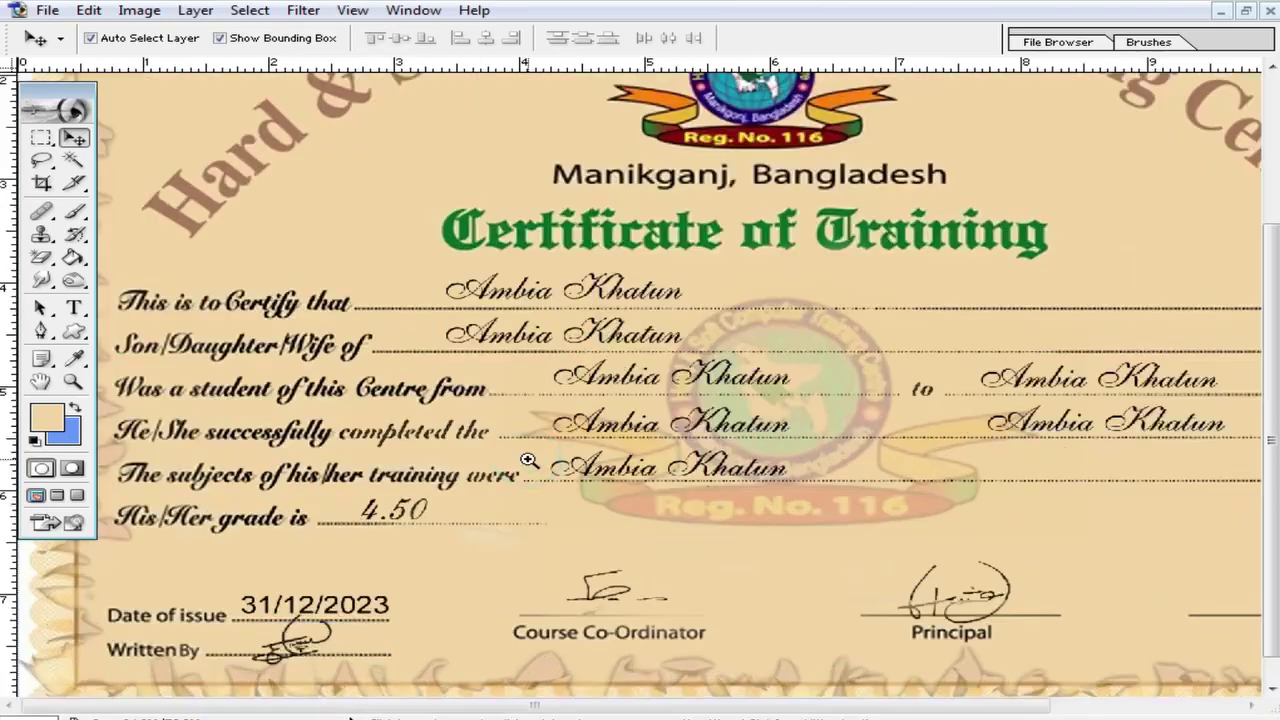
left_click(866, 456)
left_click(852, 474)
left_click_drag(608, 308, 636, 685)
left_click_drag(438, 302, 458, 290)
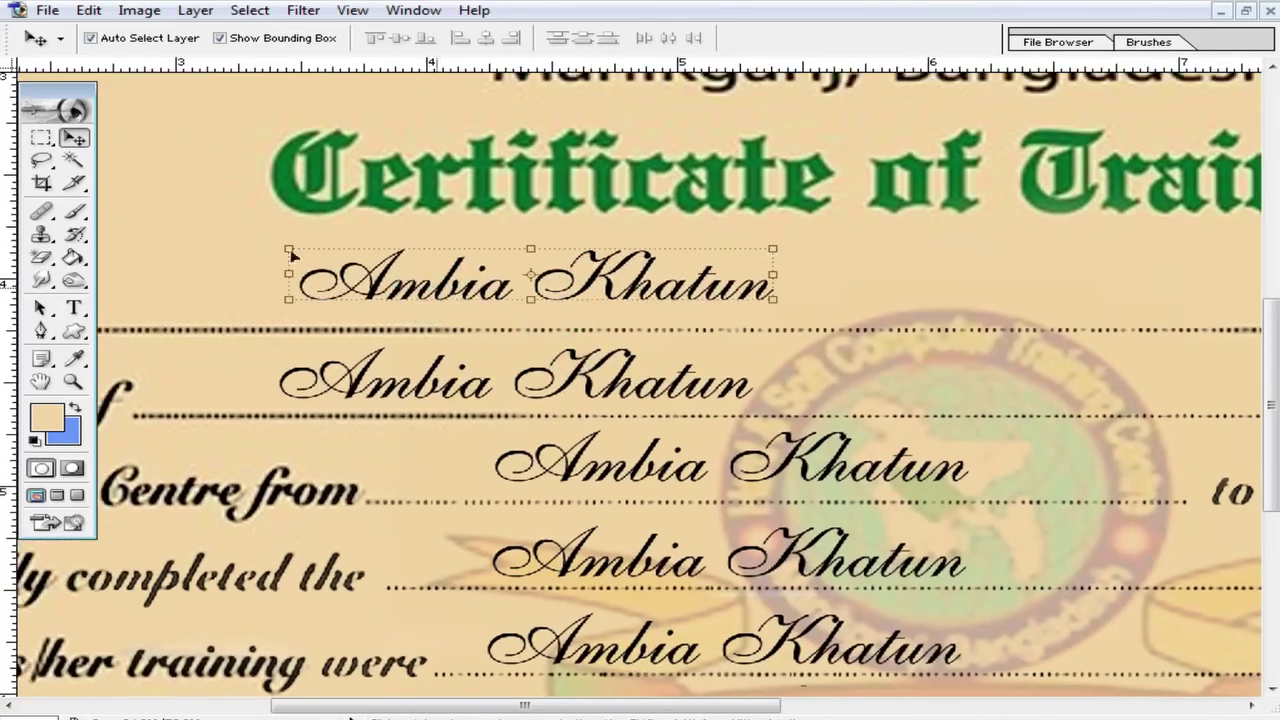
Step: Crop the image to a strip around the first cursive name
left_click(42, 183)
left_click_drag(273, 228, 790, 325)
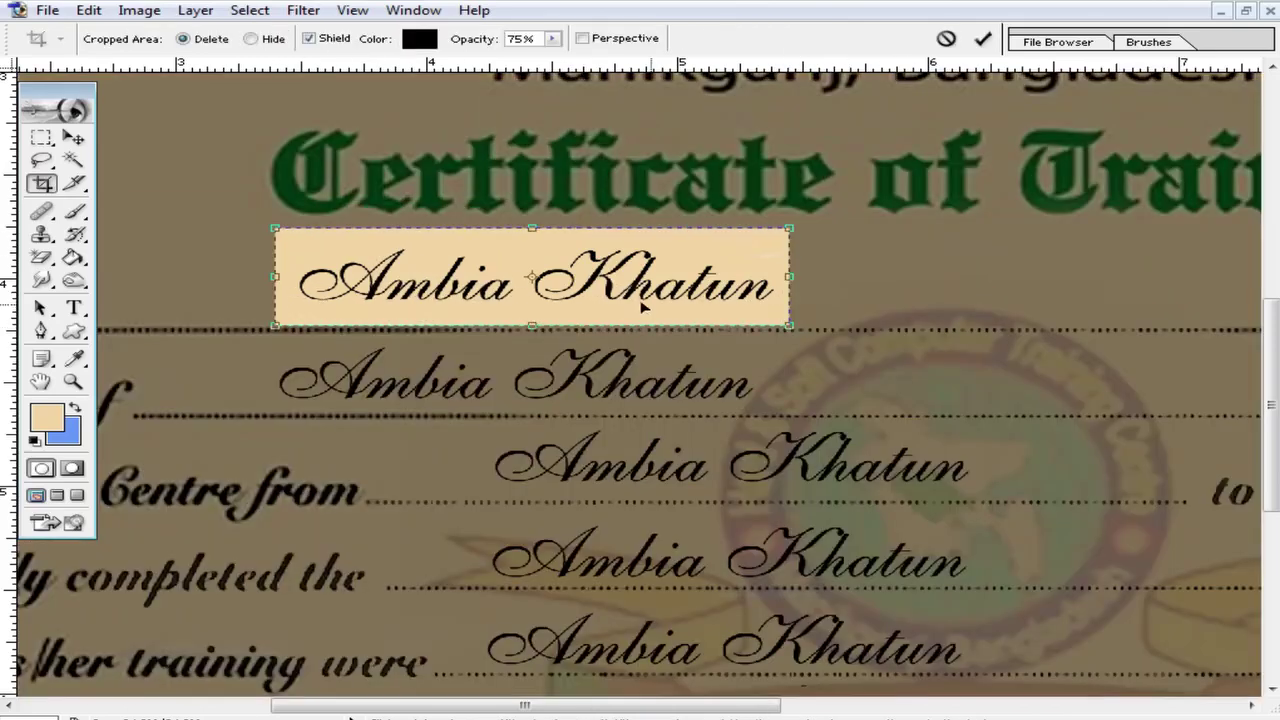
double_click(690, 291)
Step: Save the cropped strip to the Desktop as a JPEG named Untitled-1 copy
key("ctrl+s")
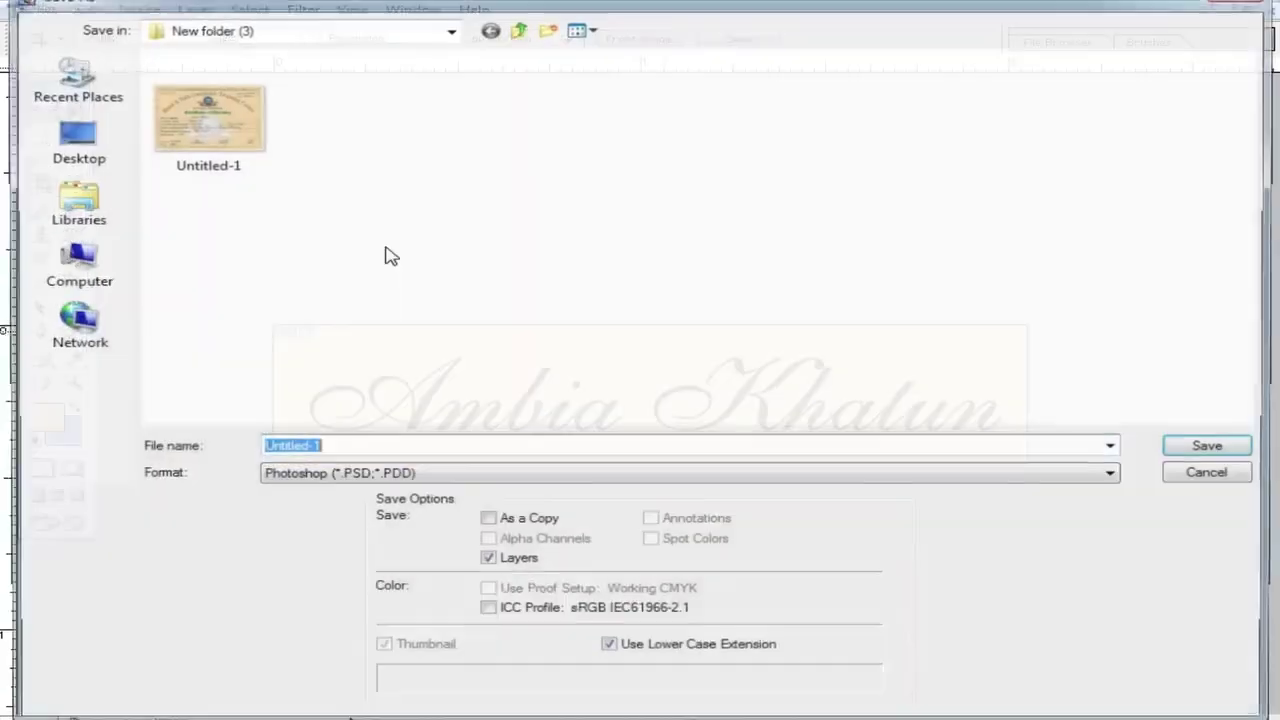
left_click(70, 140)
left_click(548, 477)
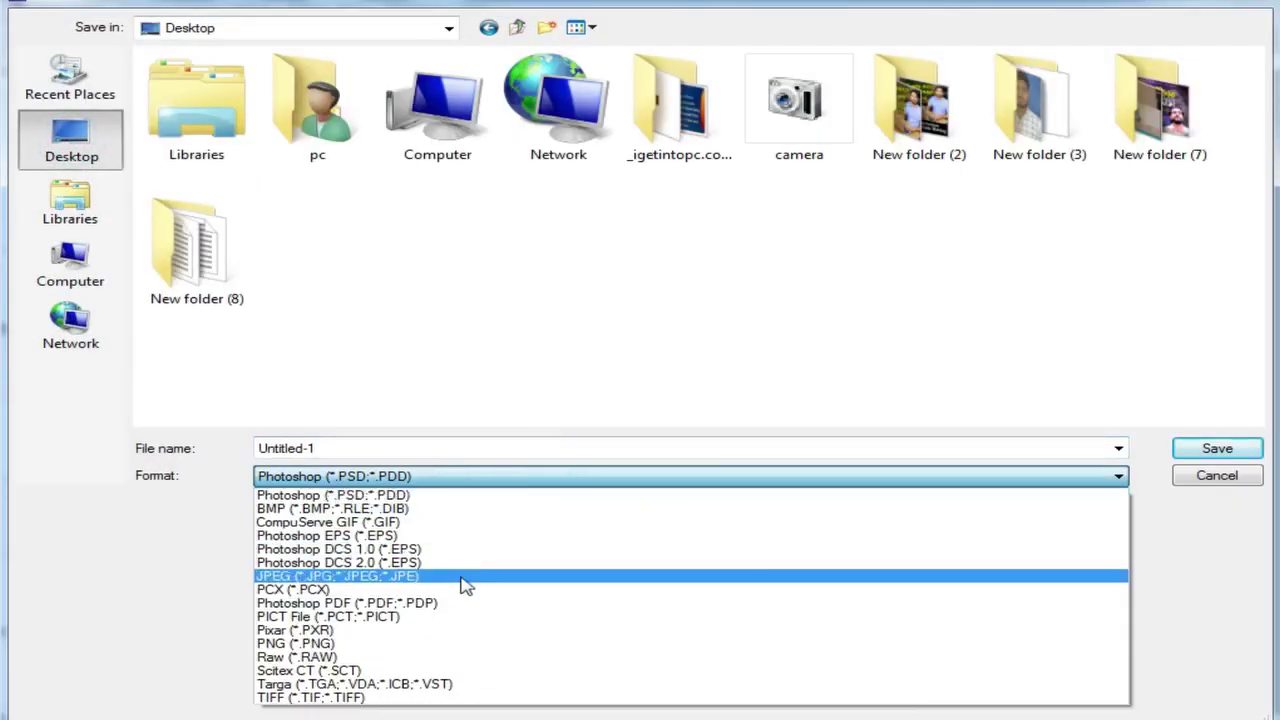
left_click(466, 578)
left_click(1217, 448)
left_click(820, 220)
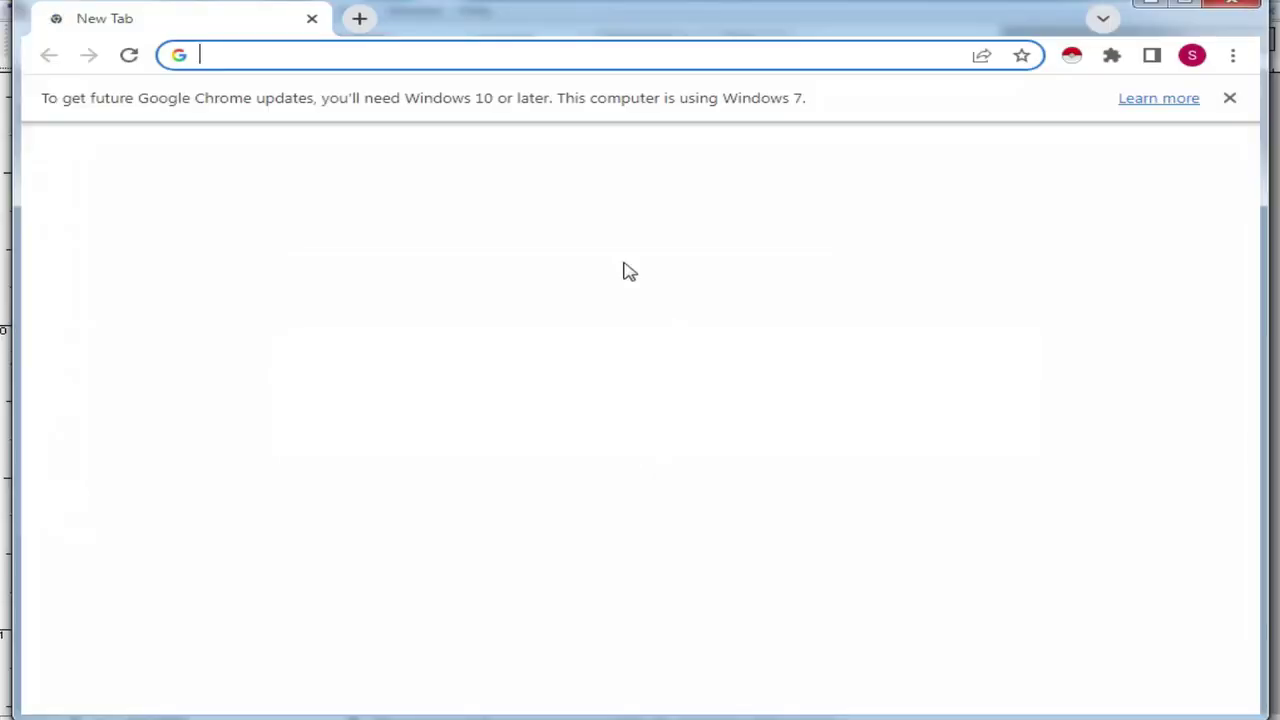
Step: Search Google for 'find font' in the new tab
left_click(308, 52)
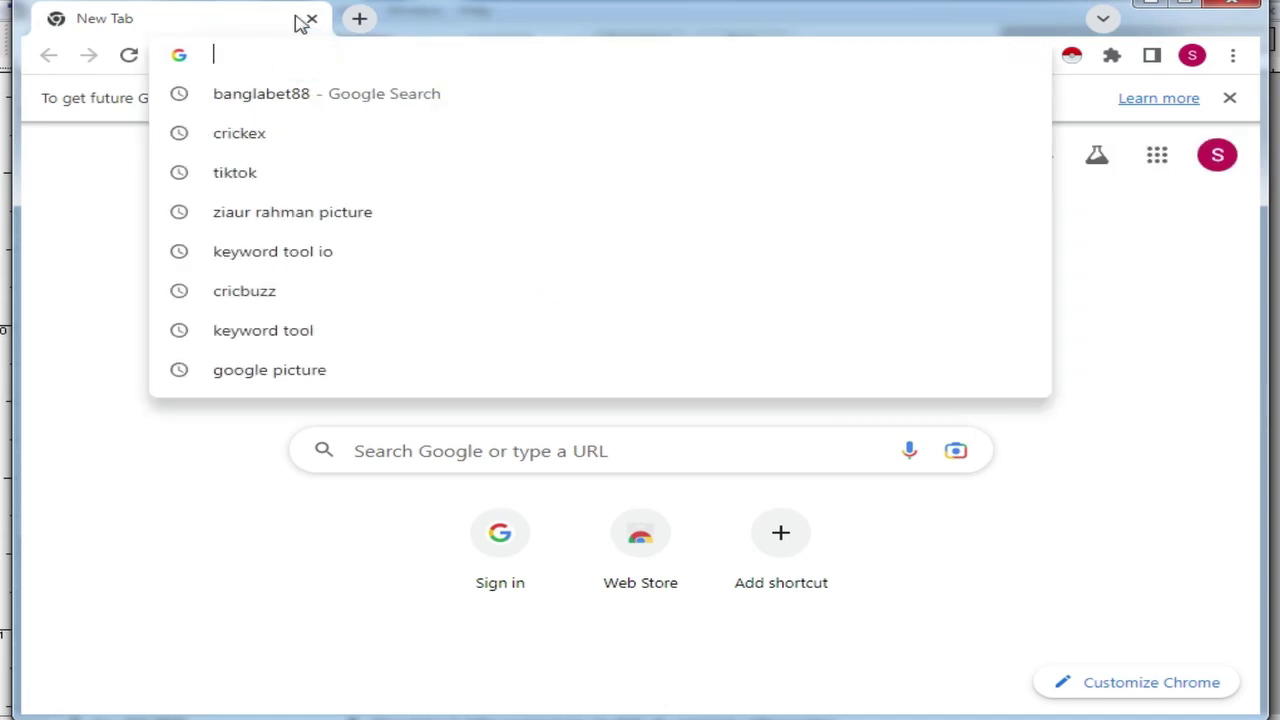
type("find")
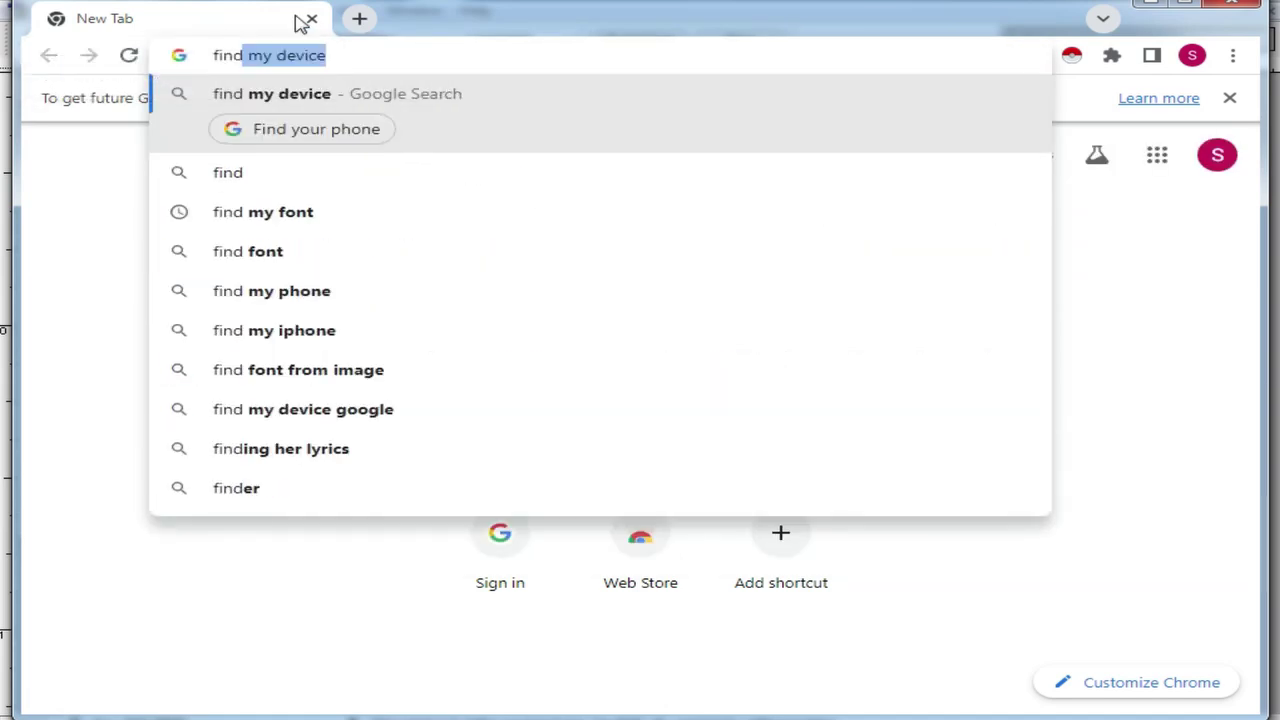
left_click(255, 254)
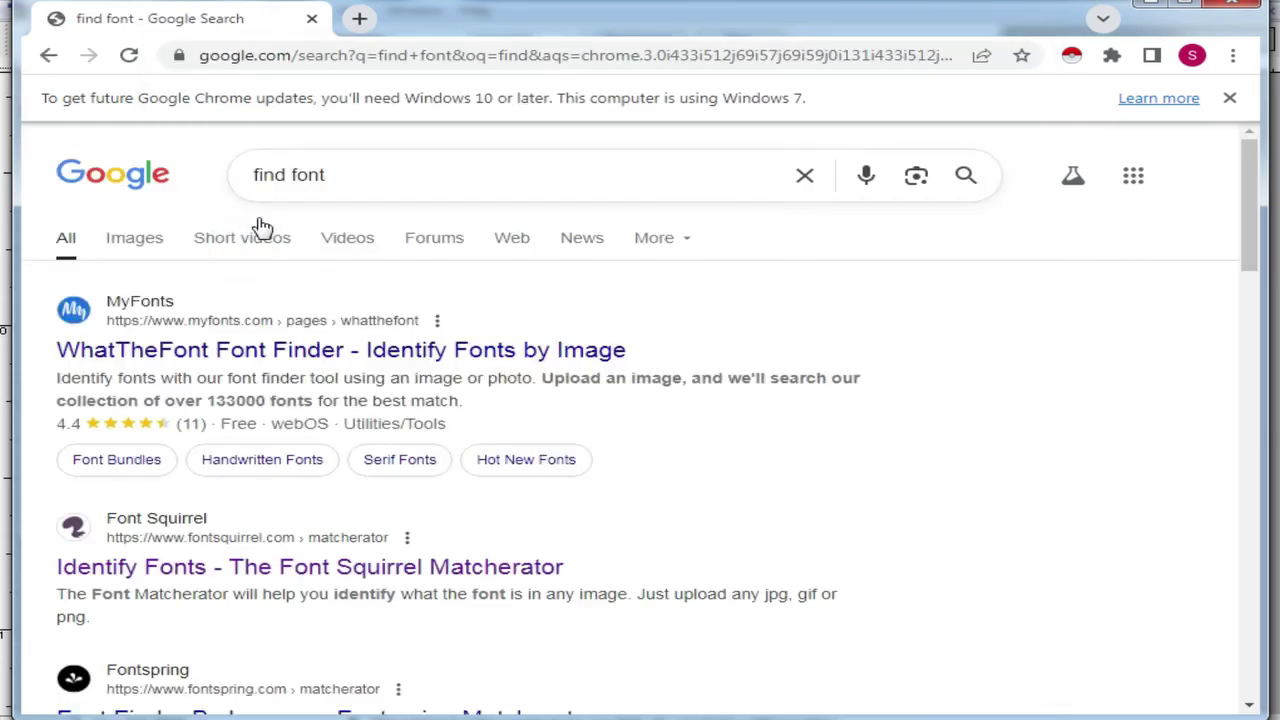
scroll(366, 500, "down", 2)
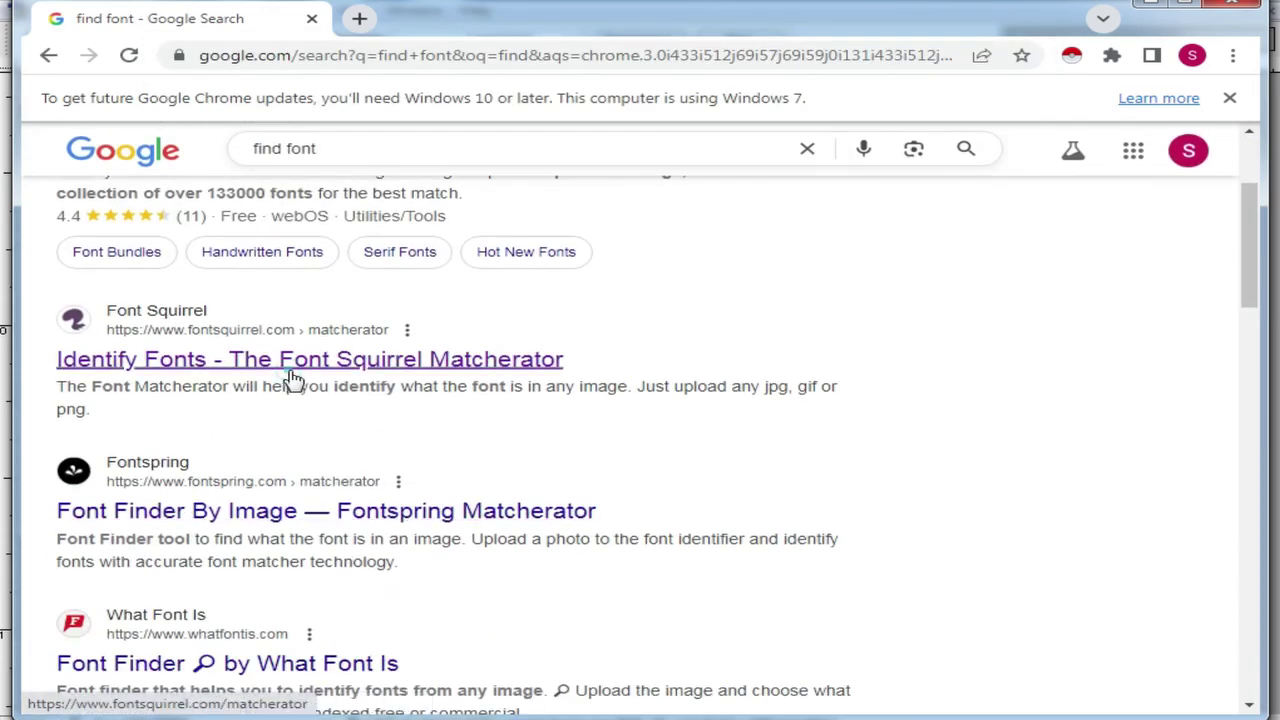
Step: Look at the Font Squirrel identifier, then return to the results and open WhatTheFont
left_click(293, 375)
scroll(580, 460, "down", 3)
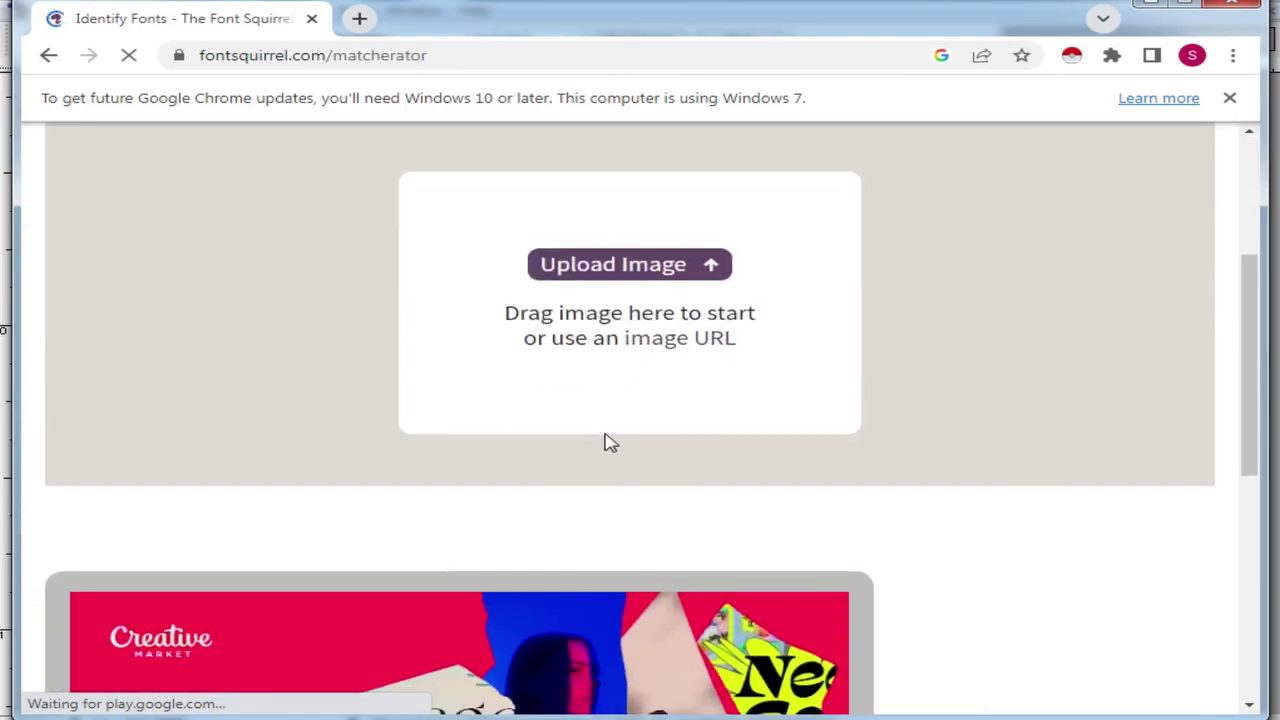
scroll(700, 250, "up", 3)
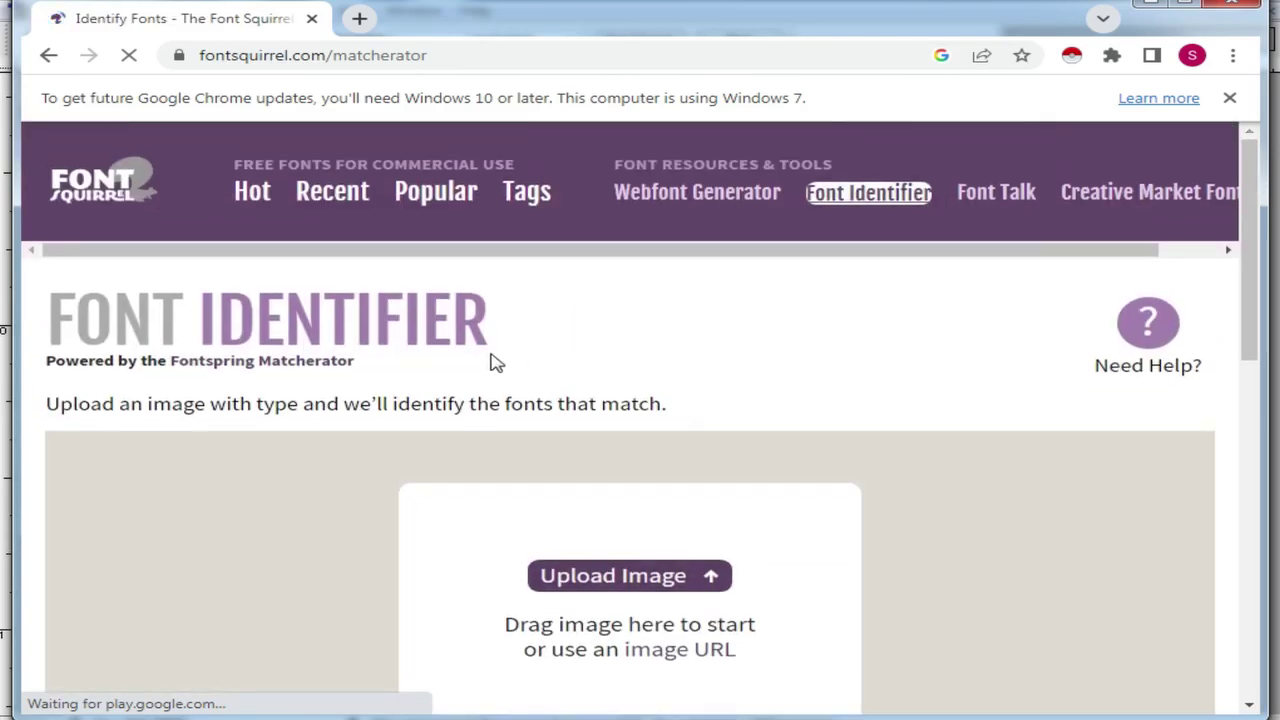
left_click(46, 58)
scroll(200, 345, "up", 2)
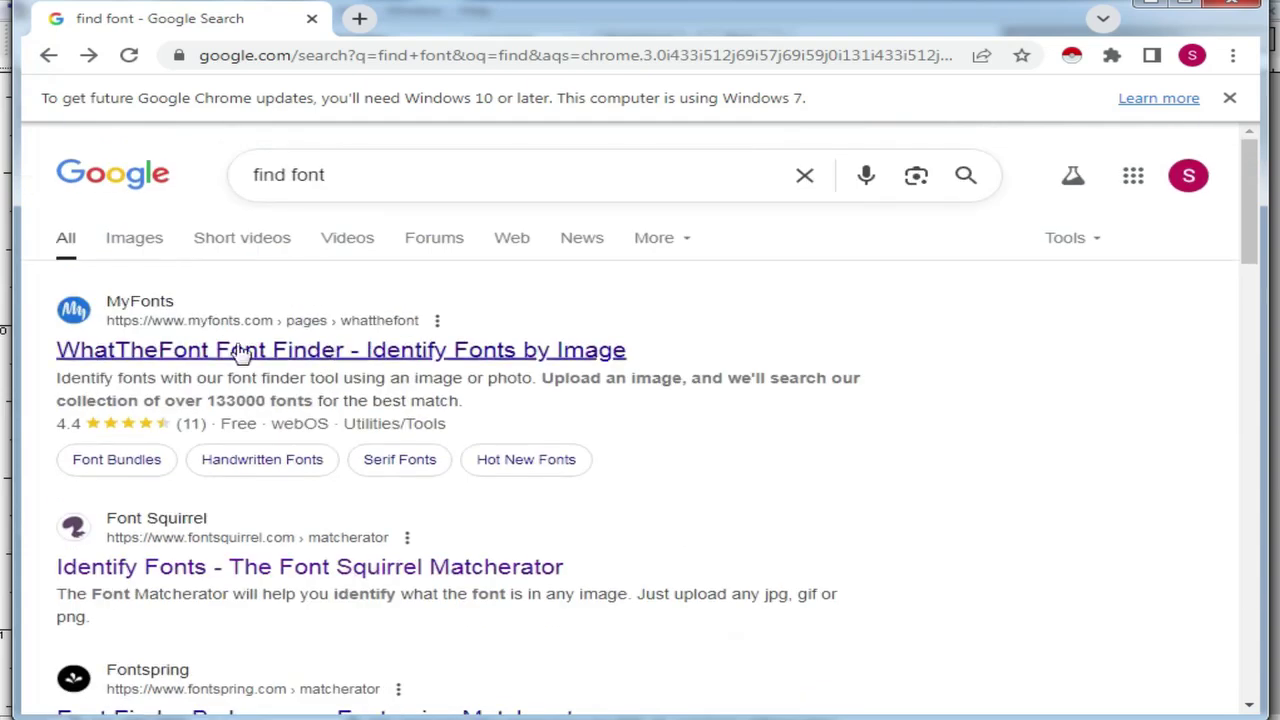
left_click(200, 352)
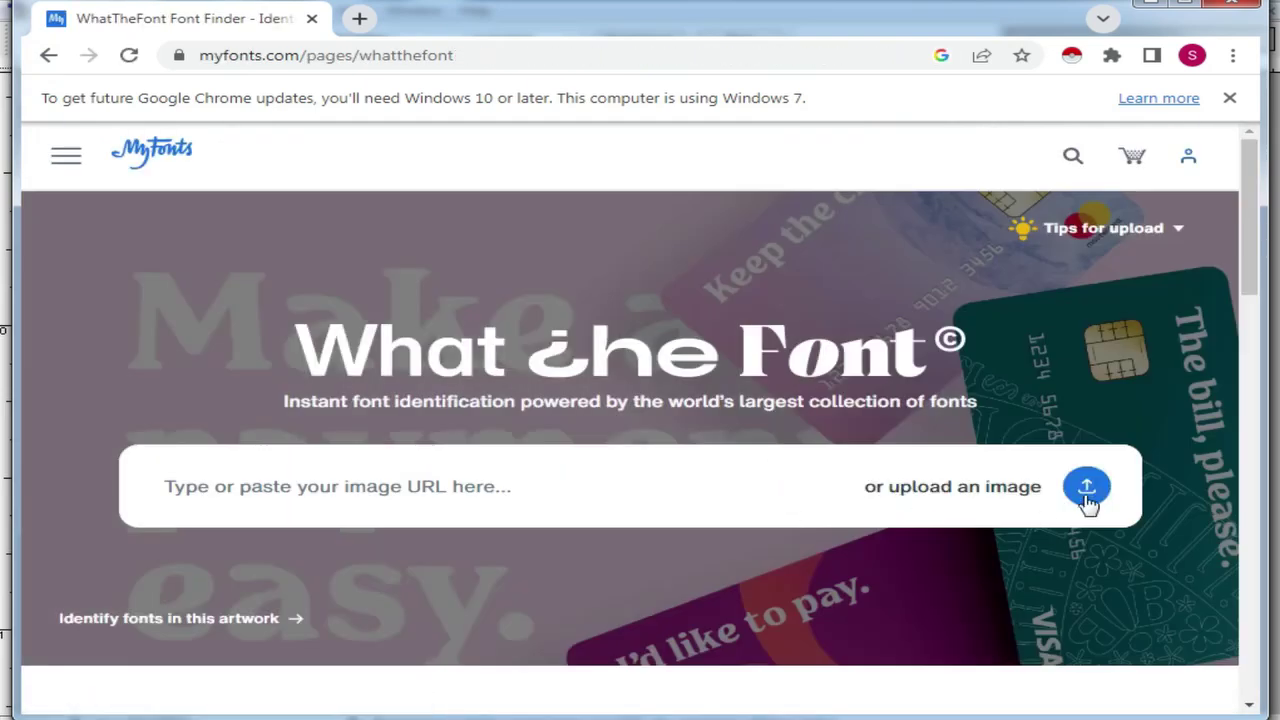
Step: Upload the Untitled-1 copy image from the Desktop to WhatTheFont
left_click(1086, 490)
left_click(94, 129)
left_click(1020, 346)
double_click(1020, 346)
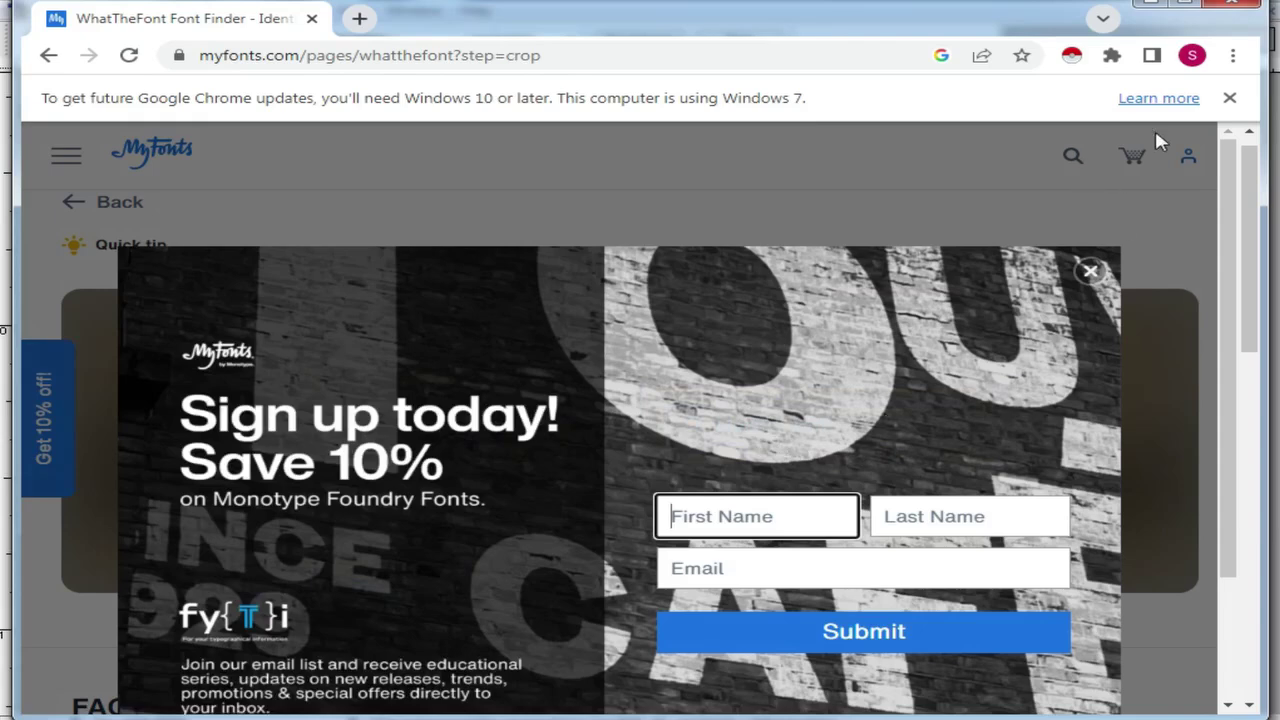
Step: Dismiss the popups, stretch the crop over both cursive words, and run Identify font
left_click(1231, 101)
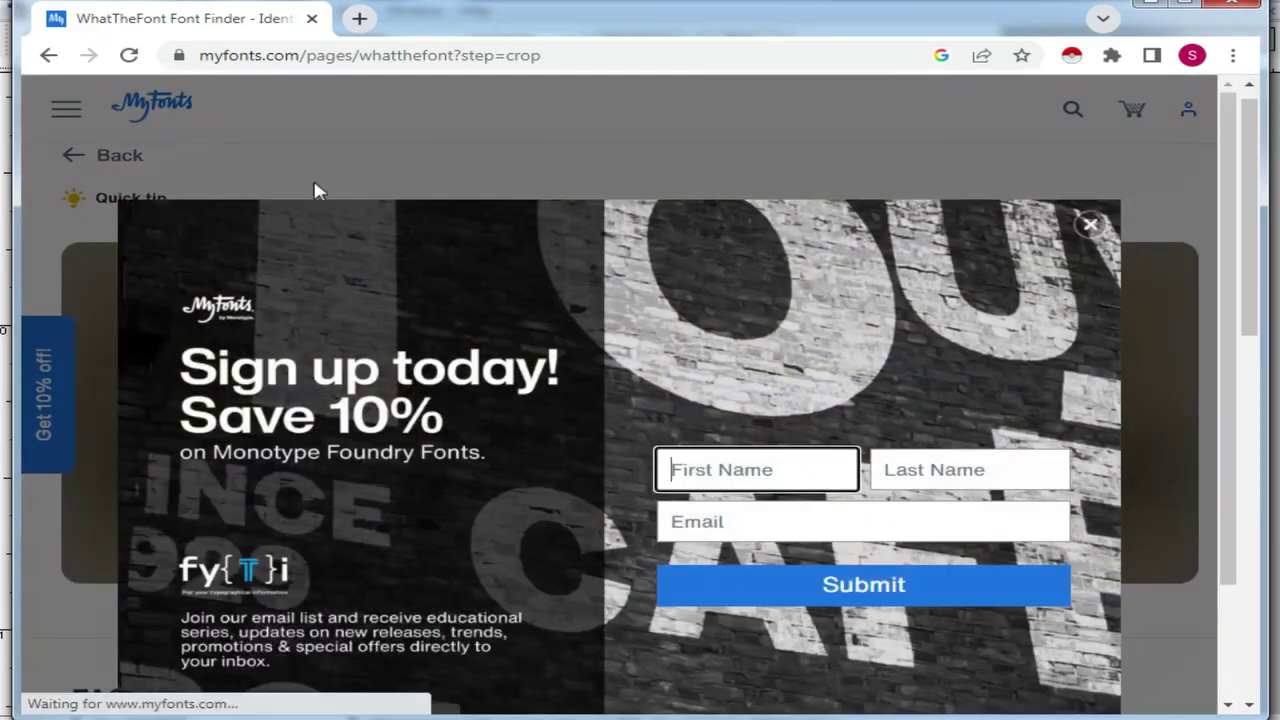
left_click(1090, 228)
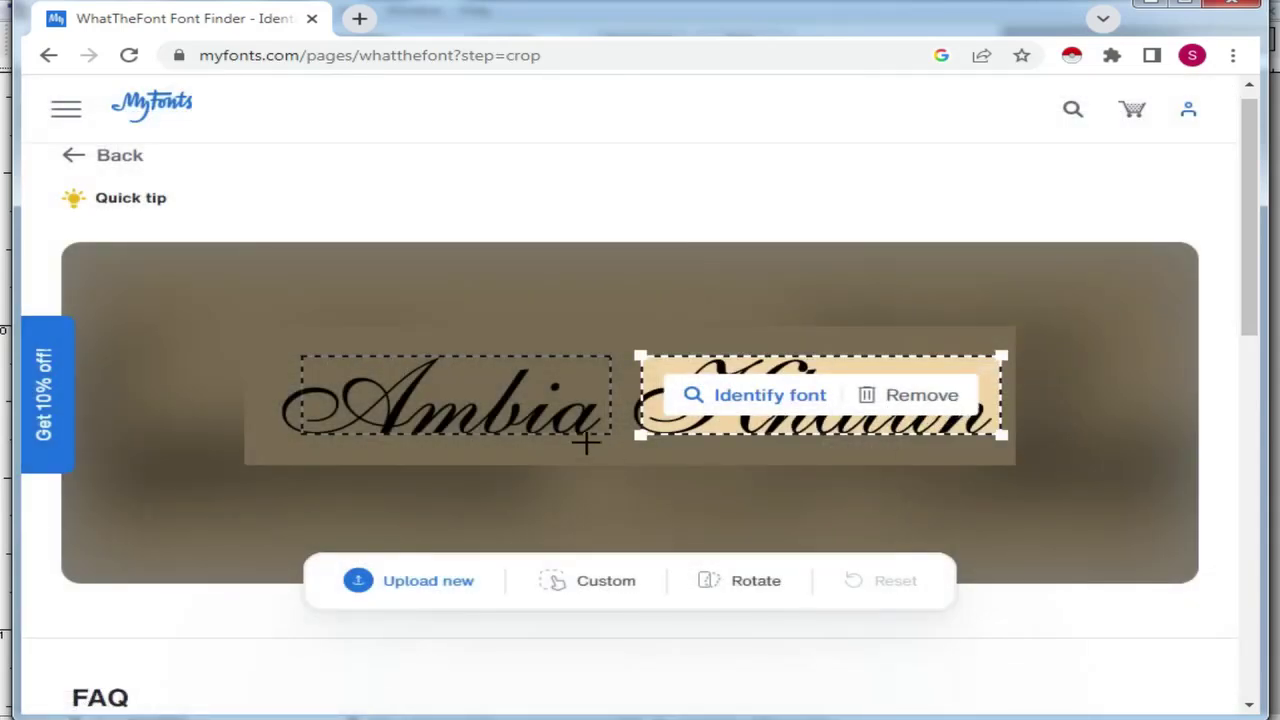
left_click(576, 396)
left_click_drag(612, 434, 1065, 470)
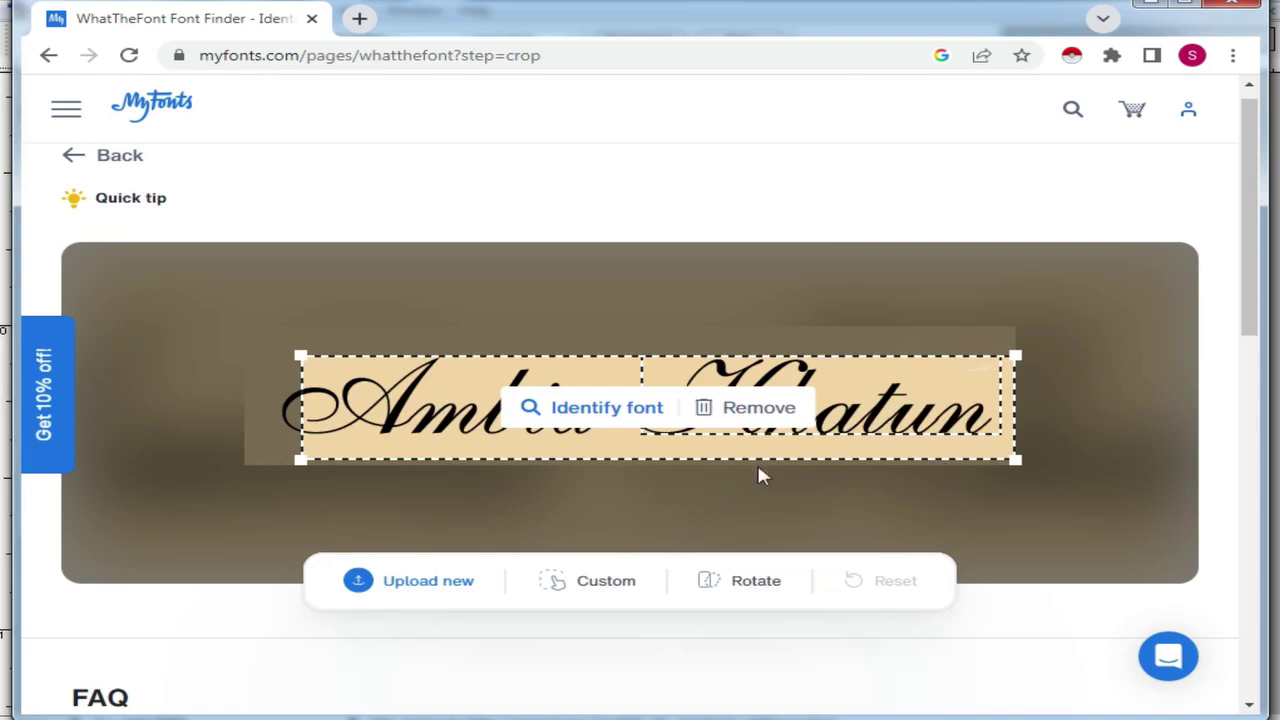
left_click(598, 408)
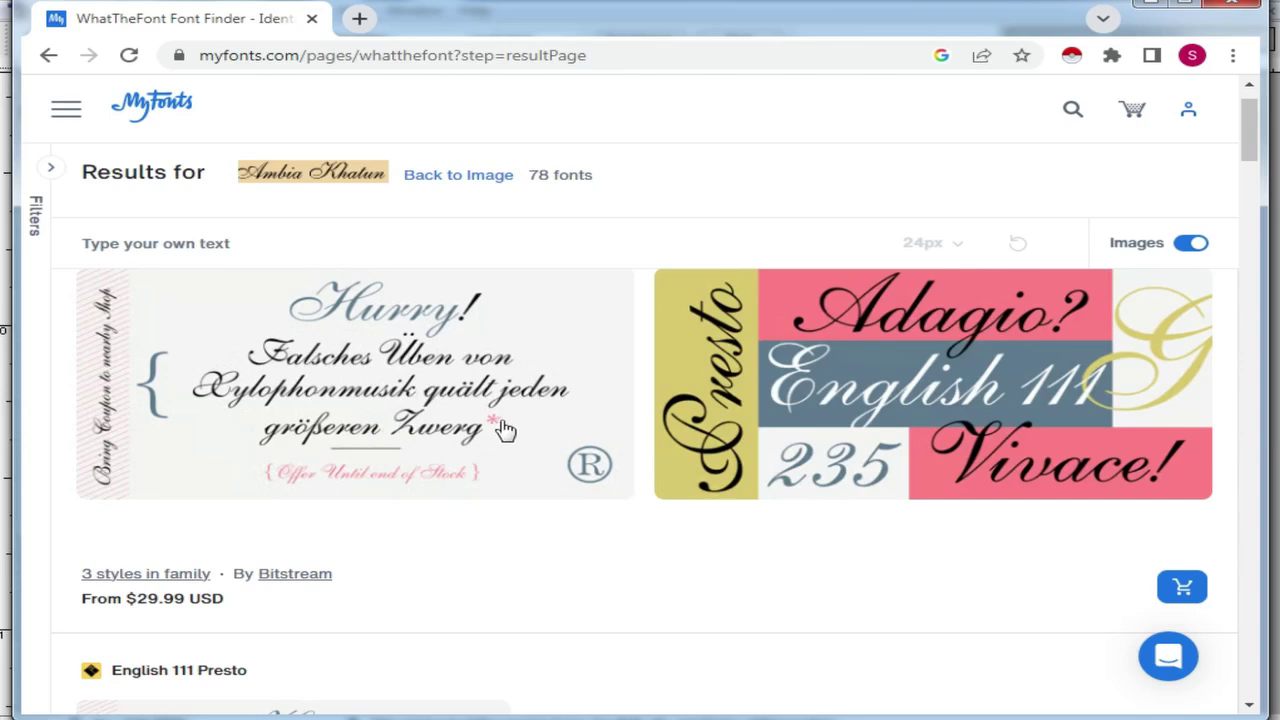
Step: Find English 111 Vivace among the matches, open its product page, and select the English 111 Std Vivace name
scroll(326, 449, "down", 3)
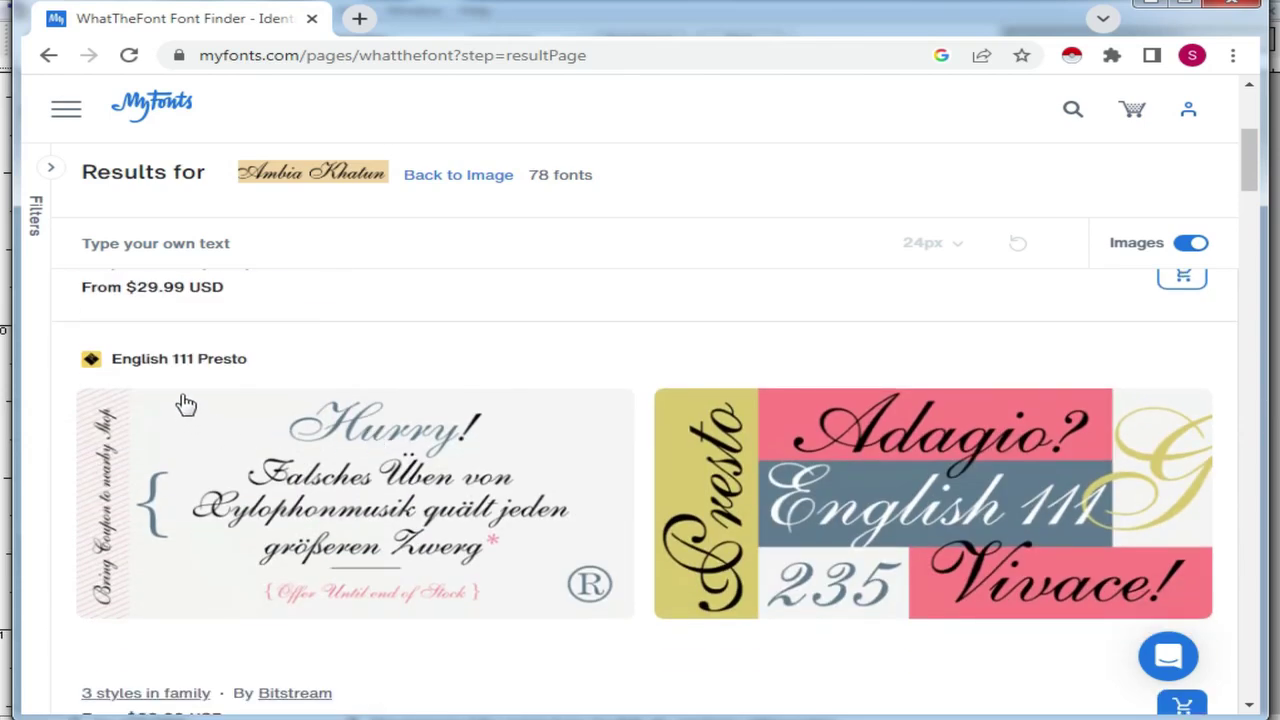
scroll(372, 510, "down", 1)
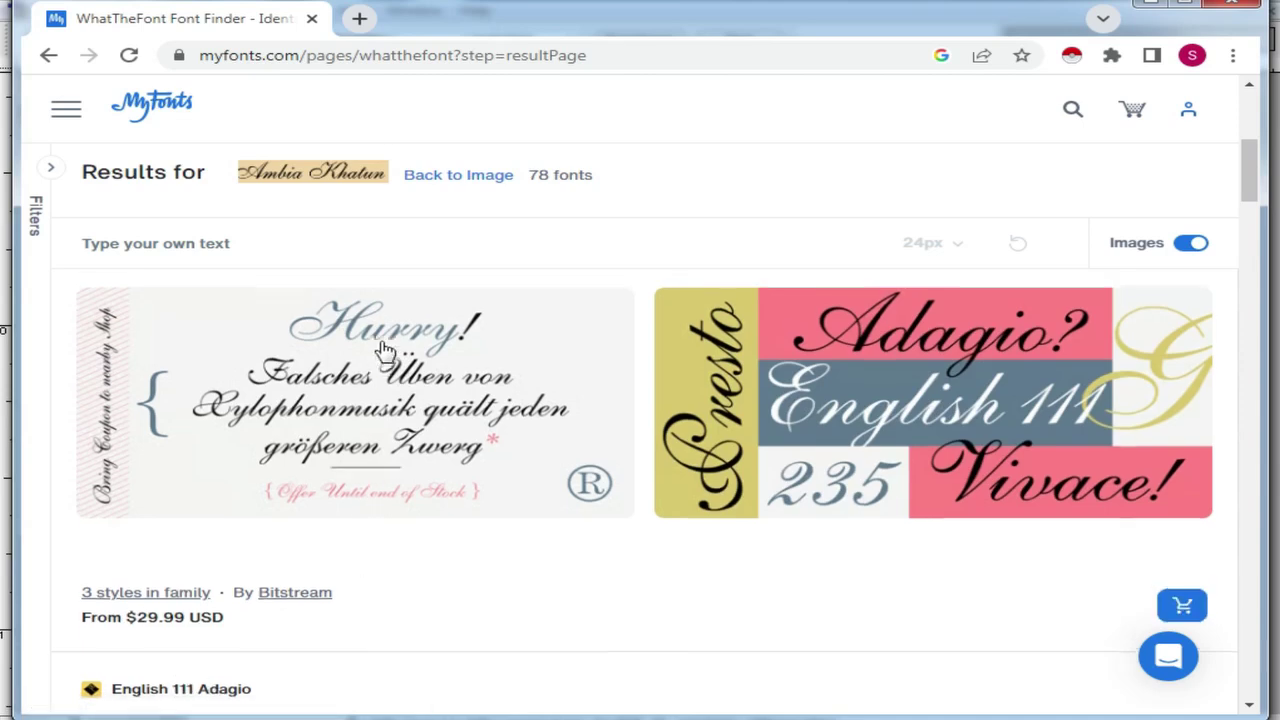
scroll(385, 350, "down", 1)
scroll(394, 366, "up", 2)
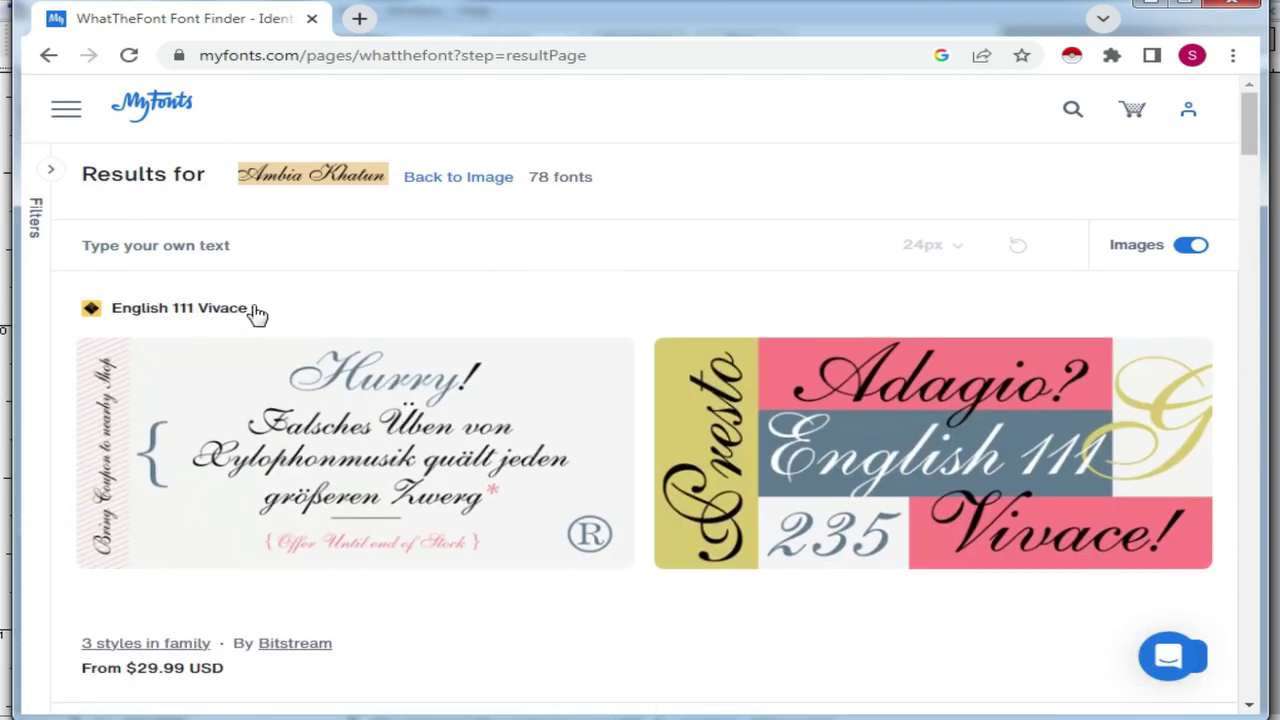
left_click_drag(280, 313, 112, 310)
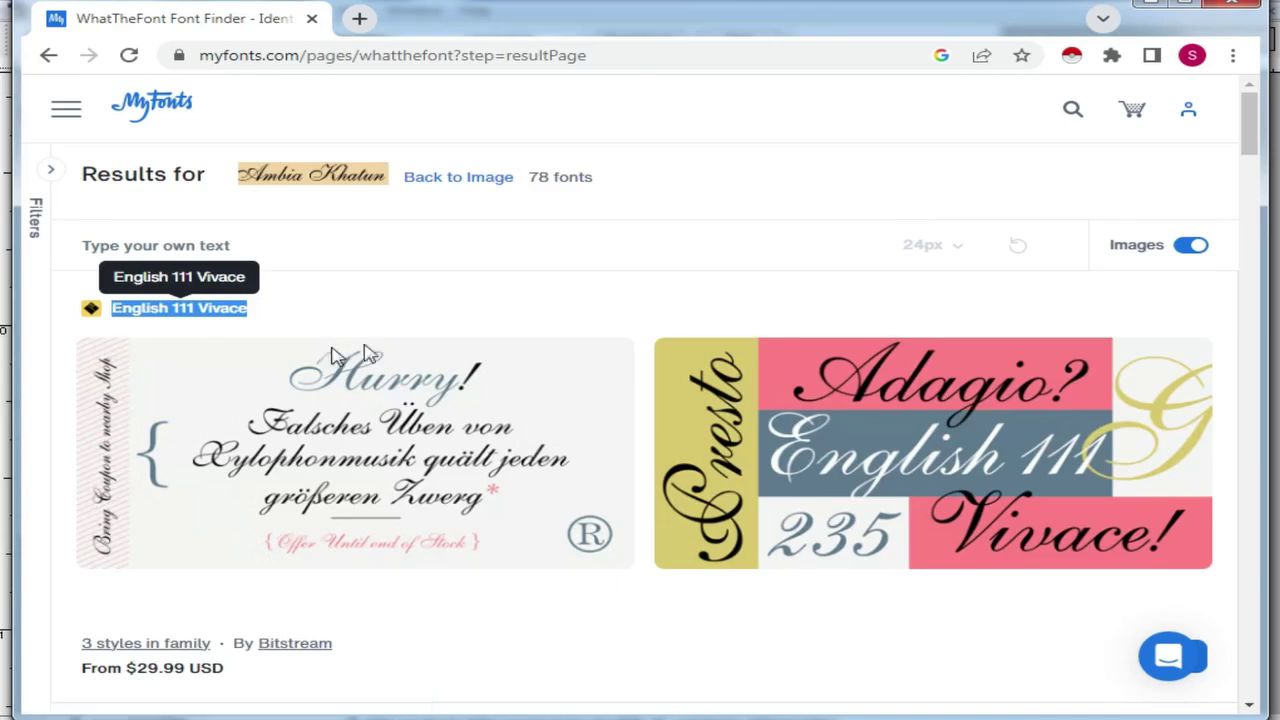
left_click(330, 350)
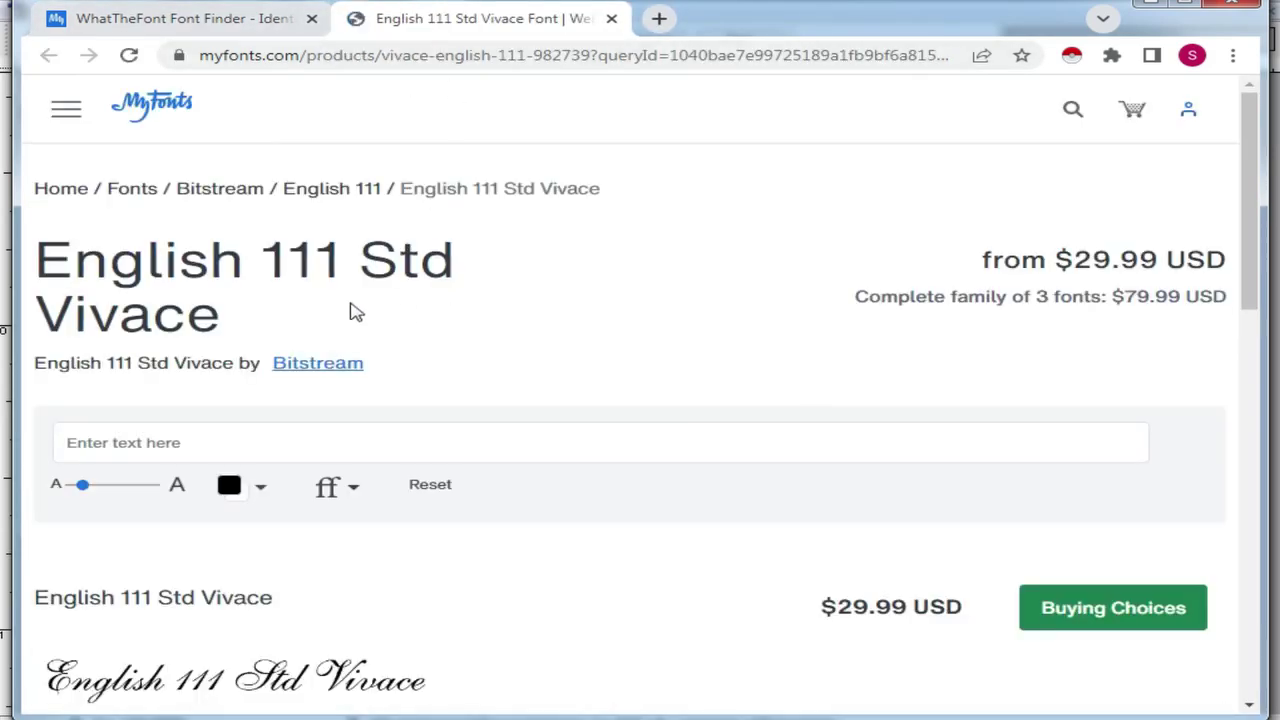
left_click_drag(232, 320, 76, 258)
left_click_drag(318, 603, 36, 600)
key("ctrl+c")
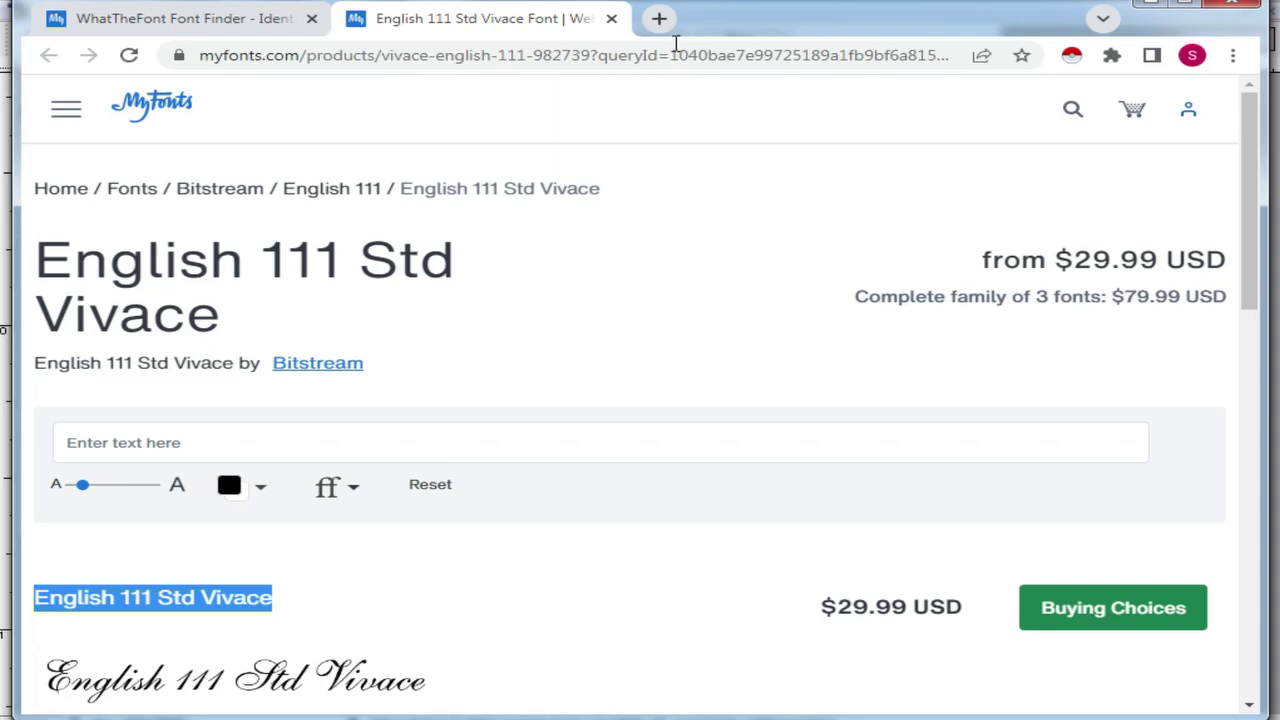
Step: Search Google for 'free font download' in a new tab
left_click(661, 18)
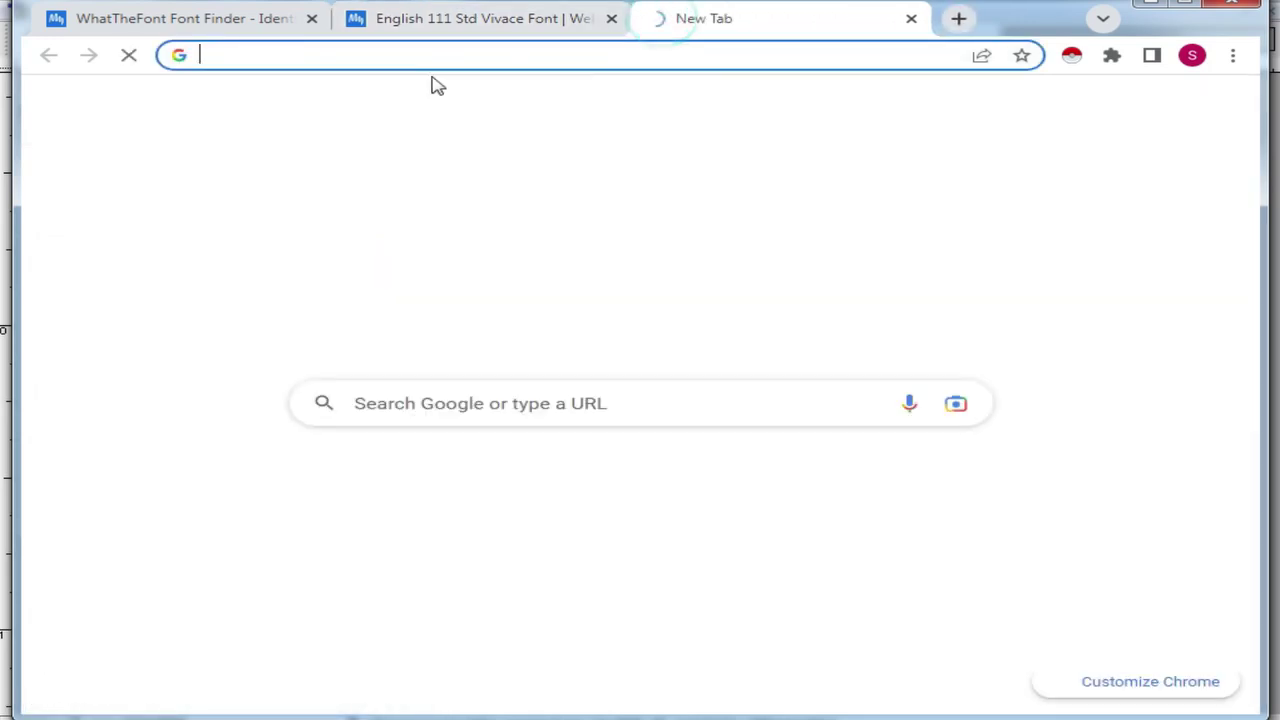
left_click(385, 59)
type("fee")
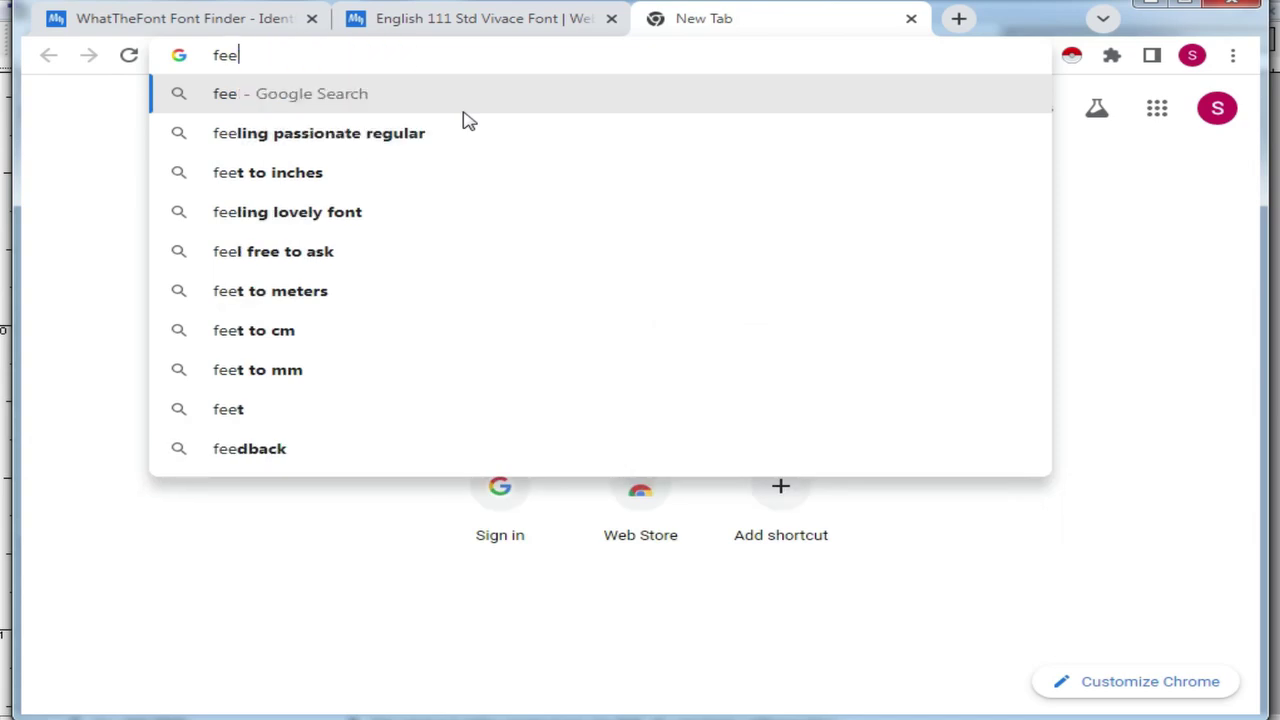
key("BackSpace")
key("BackSpace")
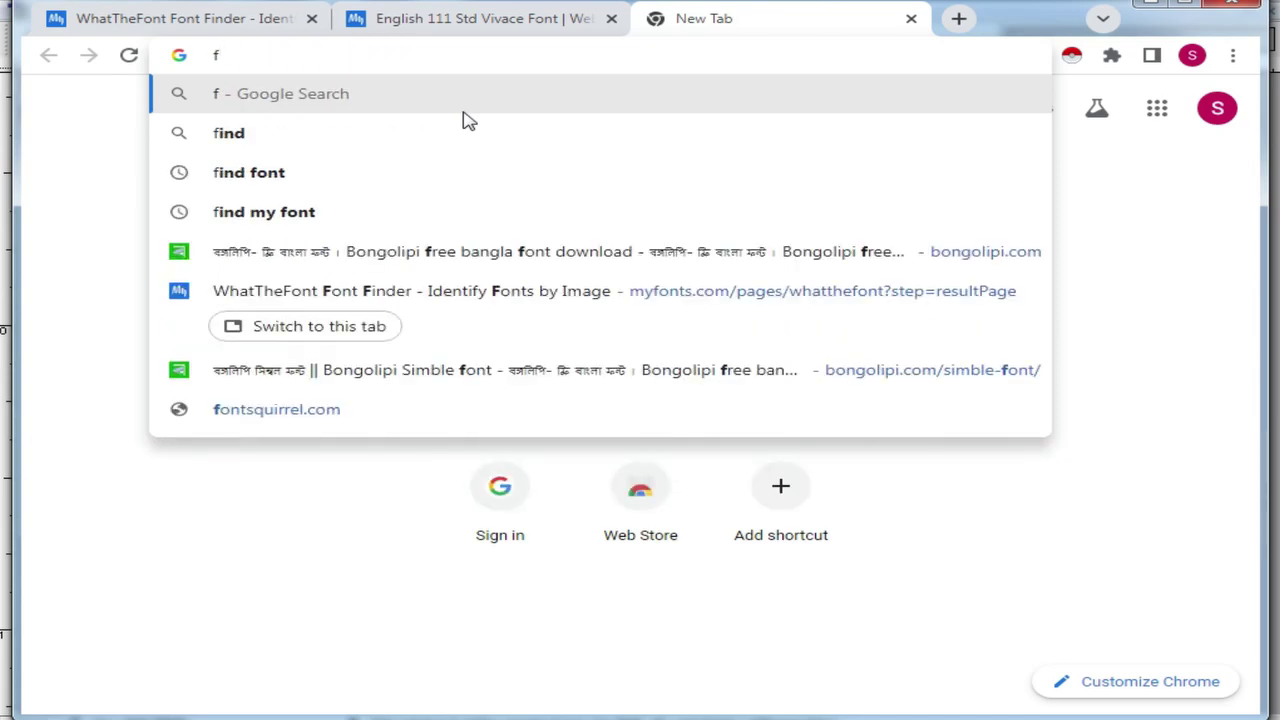
type("ree fo")
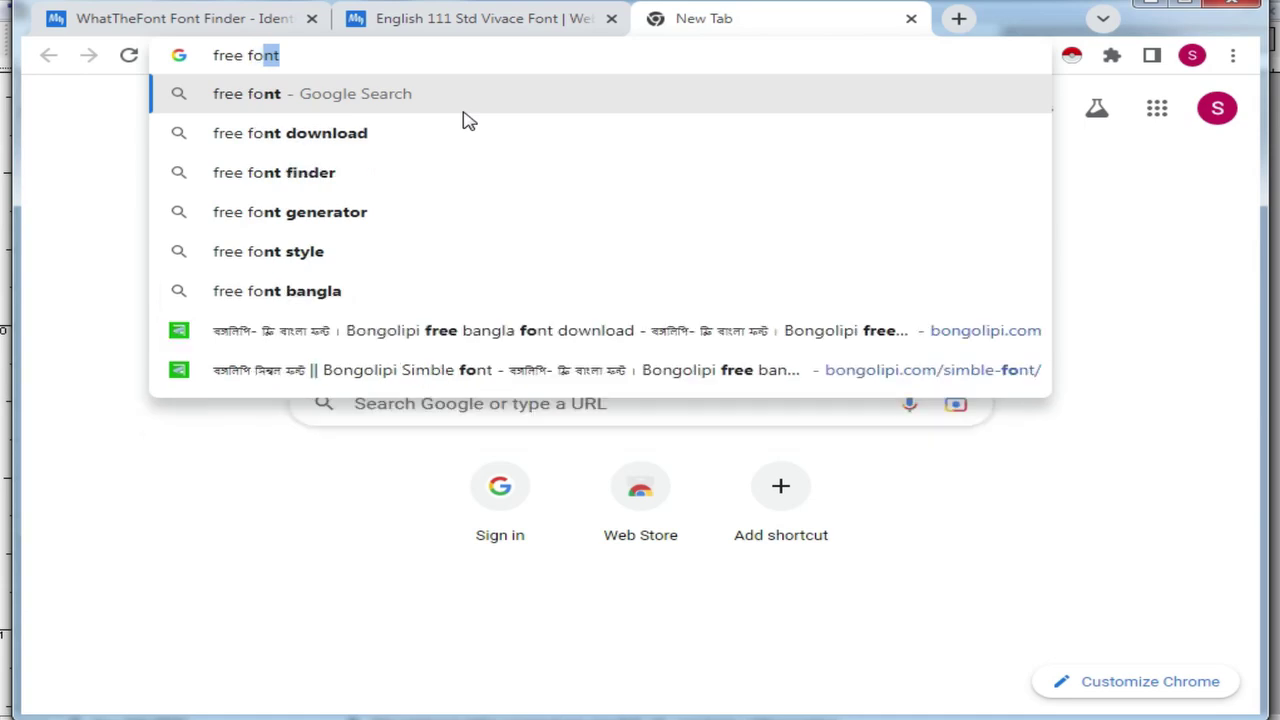
type("nt")
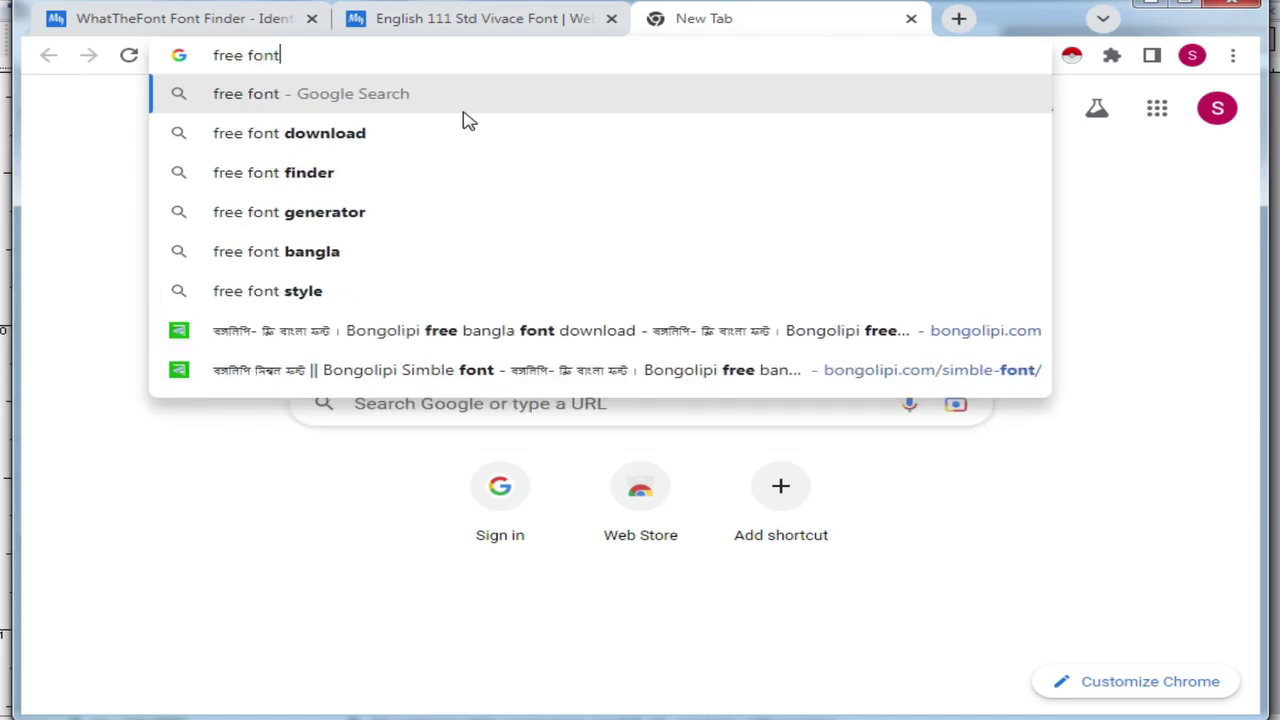
left_click(334, 137)
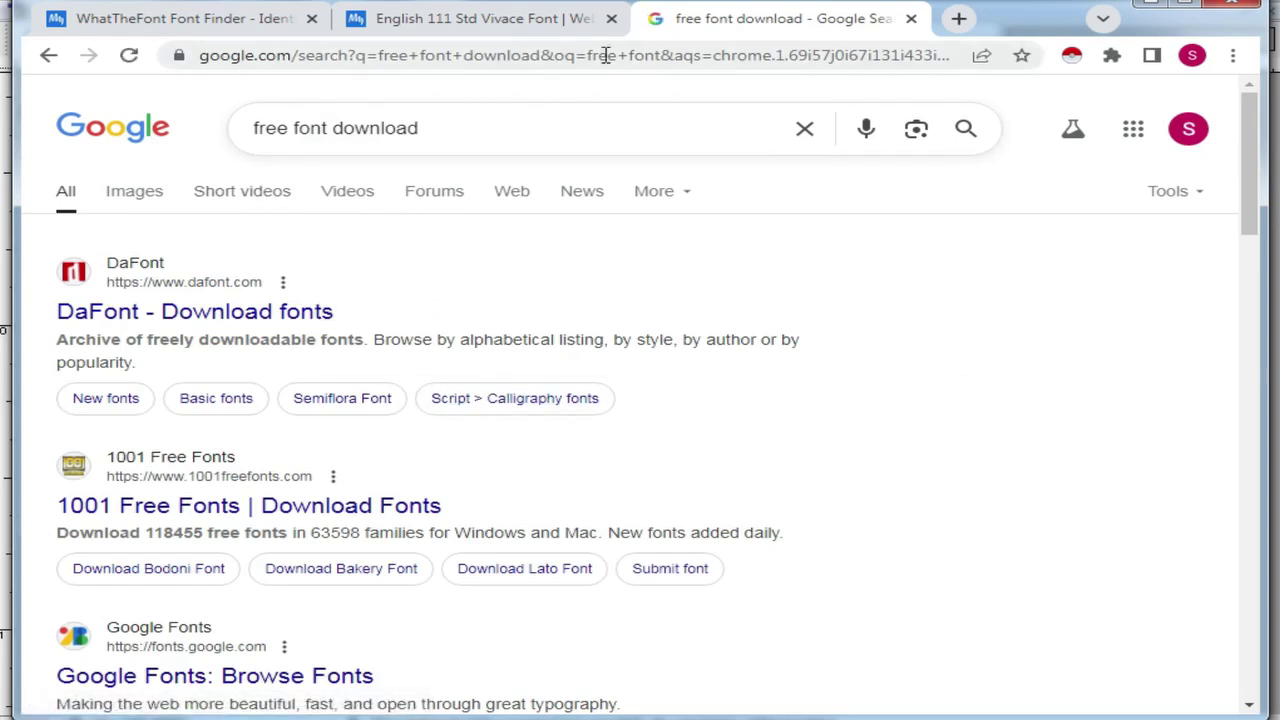
Step: Paste 'English 111 Std Vivace' before the query and search again
left_click(257, 133)
key("ctrl+v")
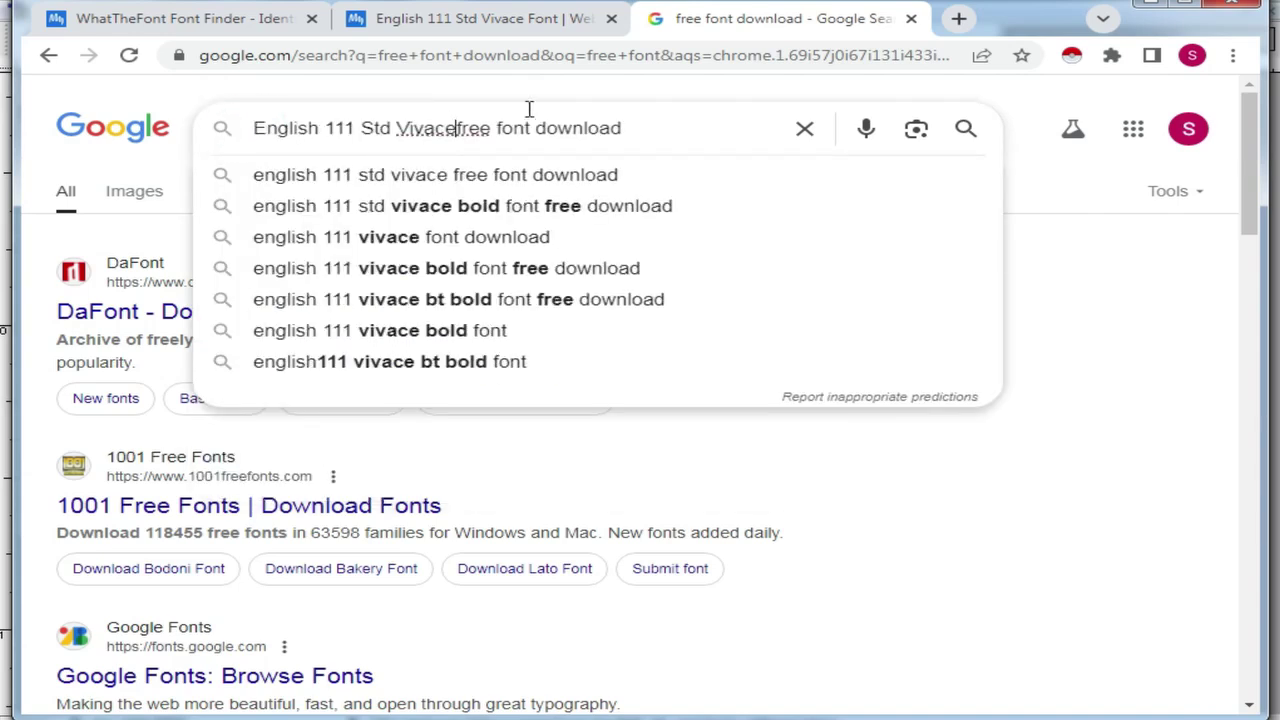
left_click(968, 128)
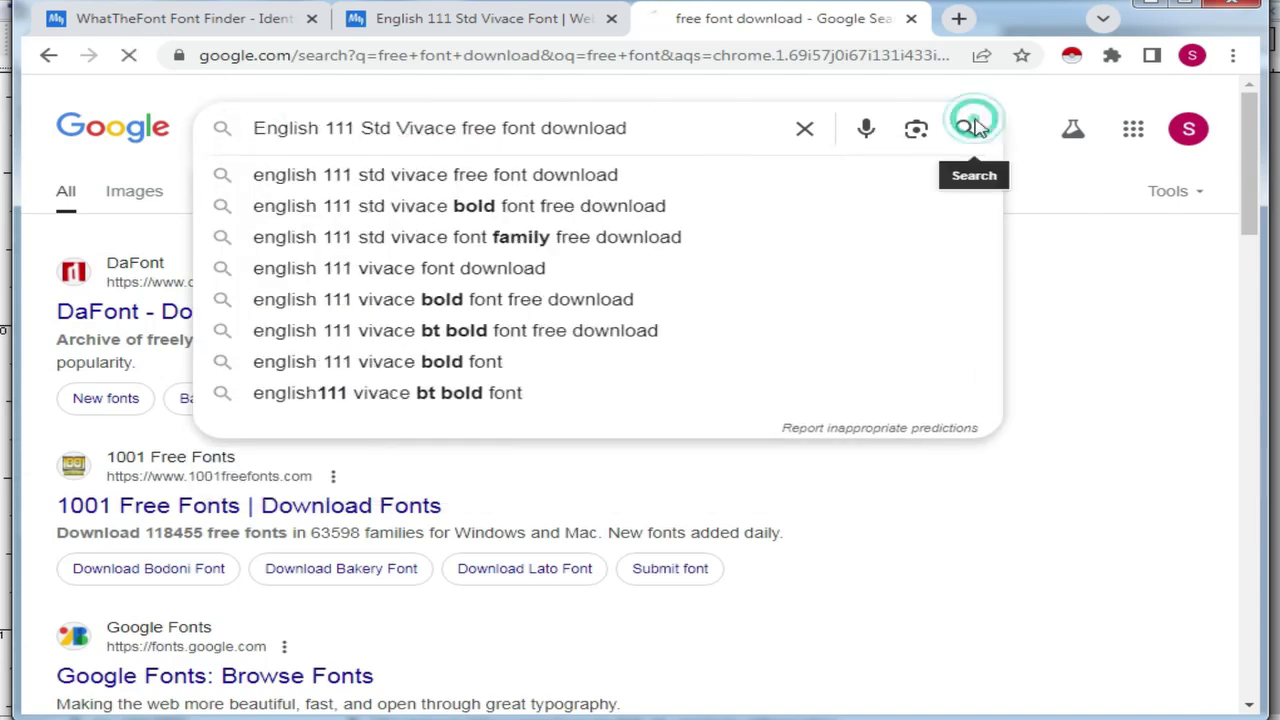
Step: Download E111Viva.zip from dafont.style's English 111 Vivace BT Font page, then return to the folder window
left_click(252, 314)
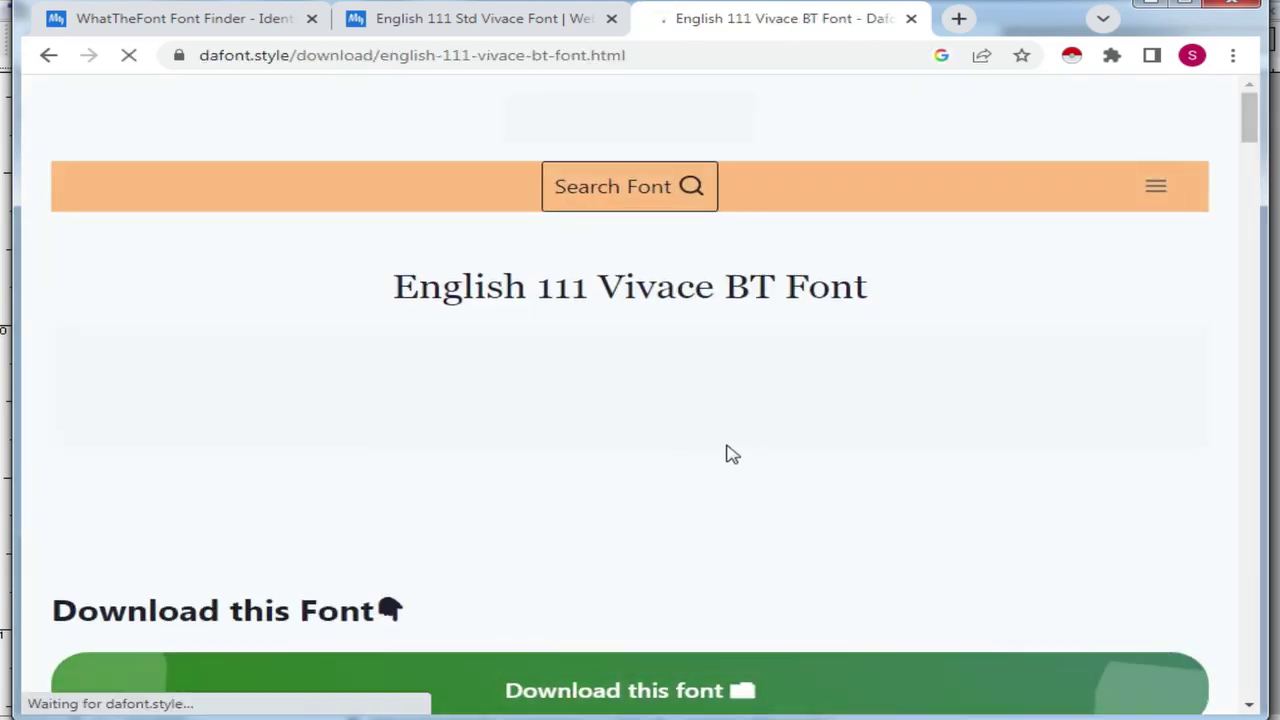
scroll(700, 480, "down", 2)
left_click(601, 487)
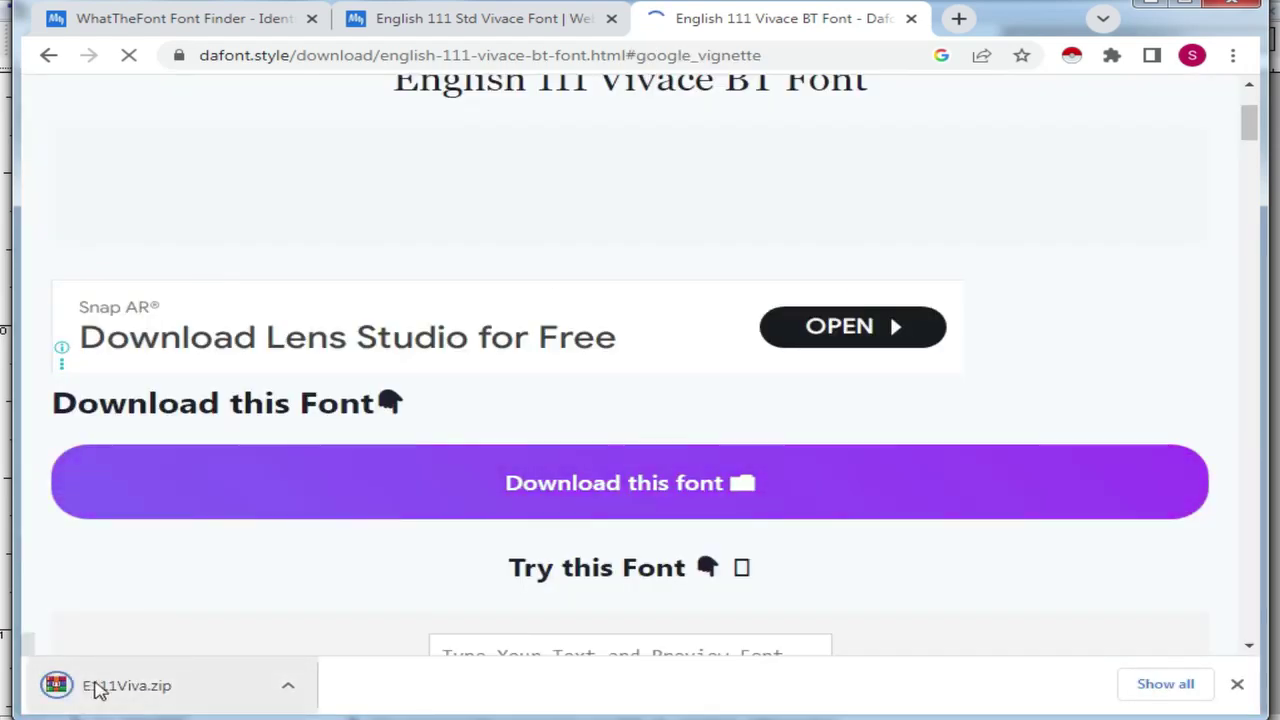
left_click(86, 686)
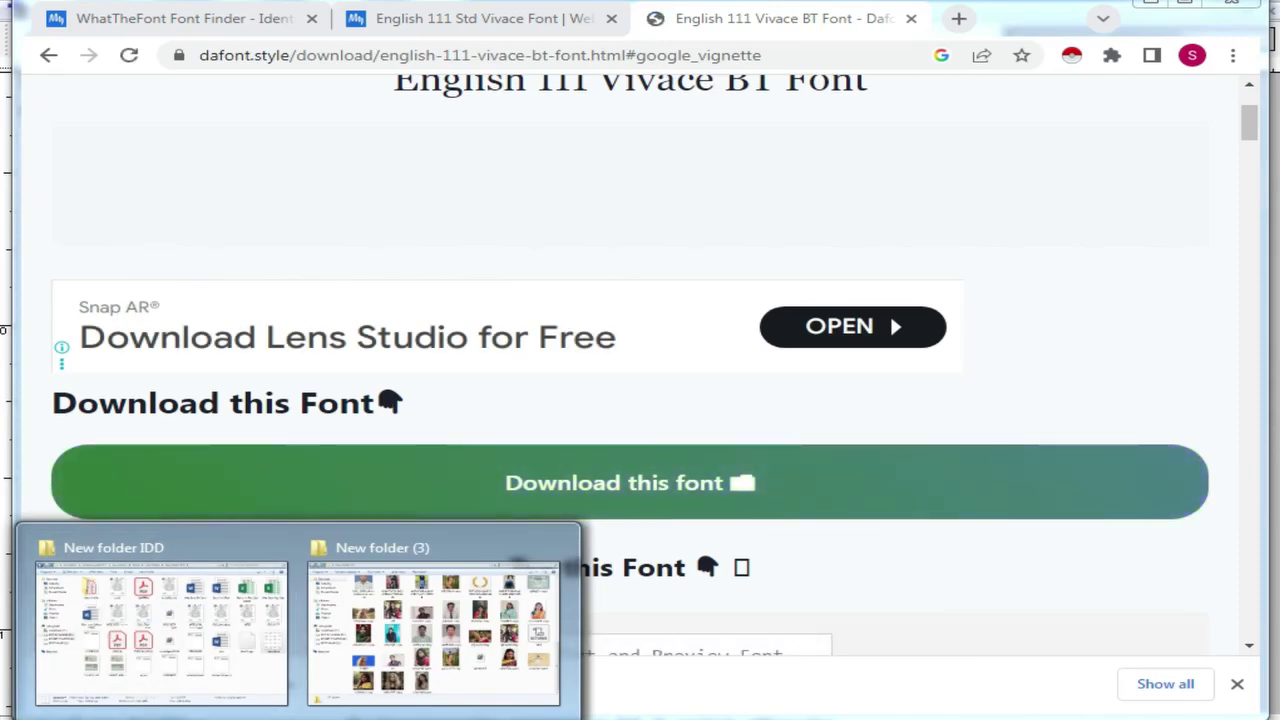
left_click(185, 616)
Step: Extract E111Viva.zip in Downloads into an E111Viva folder
left_click(99, 131)
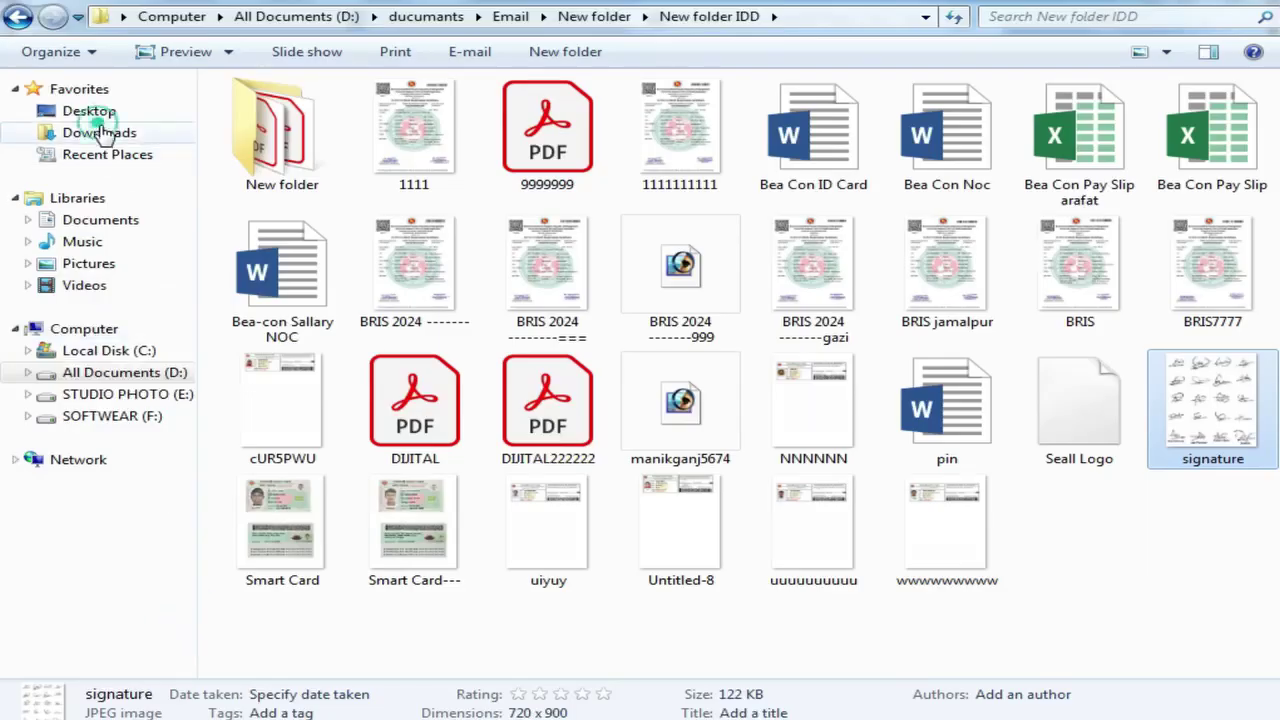
right_click(820, 325)
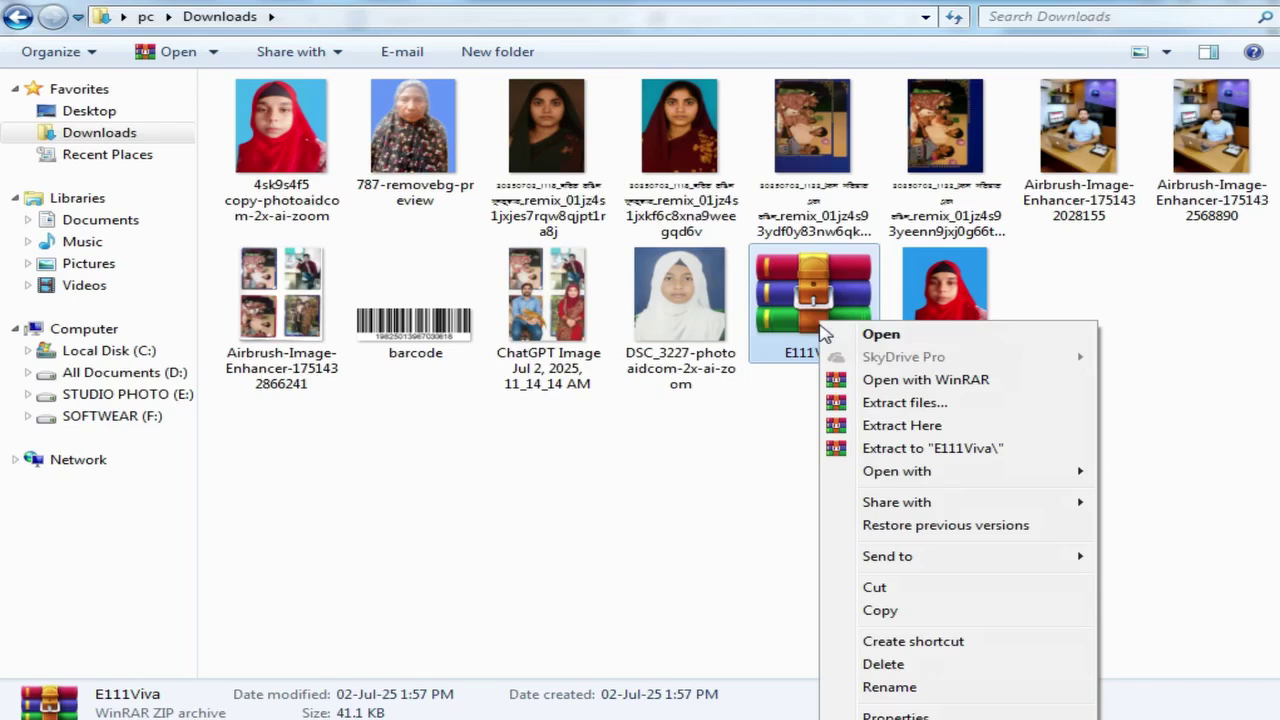
left_click(948, 414)
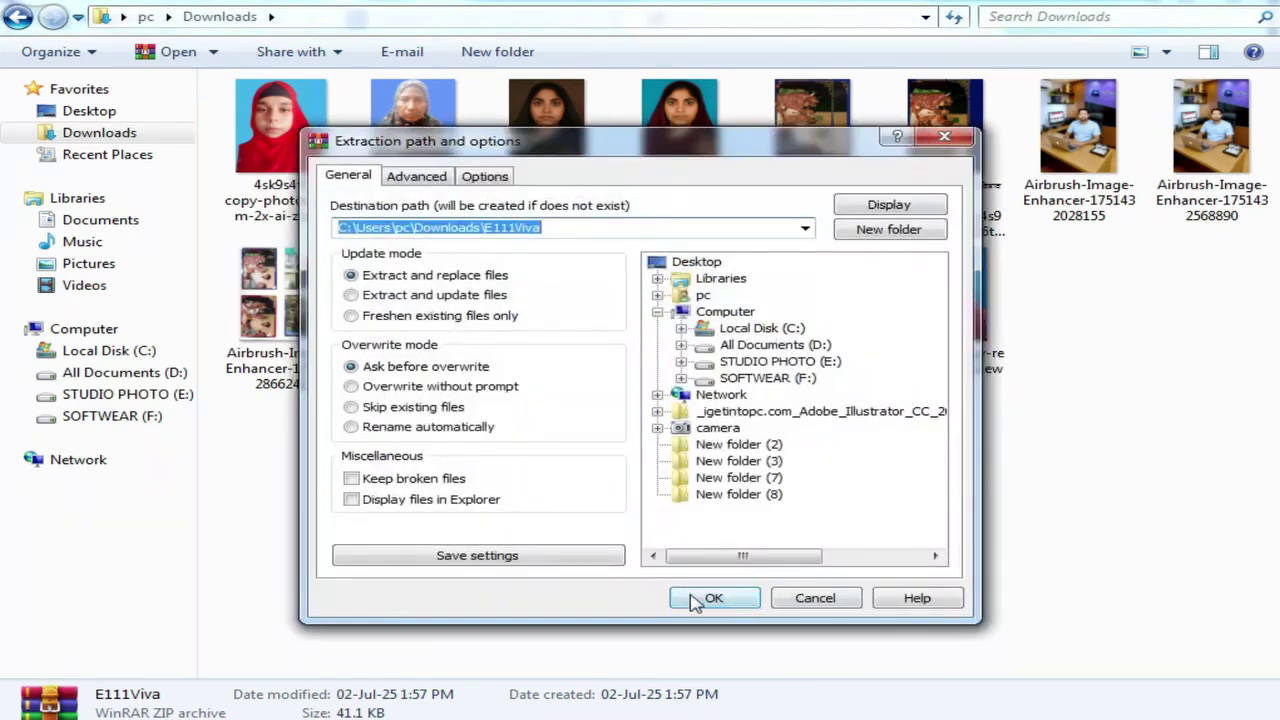
left_click(702, 600)
Step: Install the English 111 Vivace BT font from the extracted file, replacing the existing copy
double_click(270, 125)
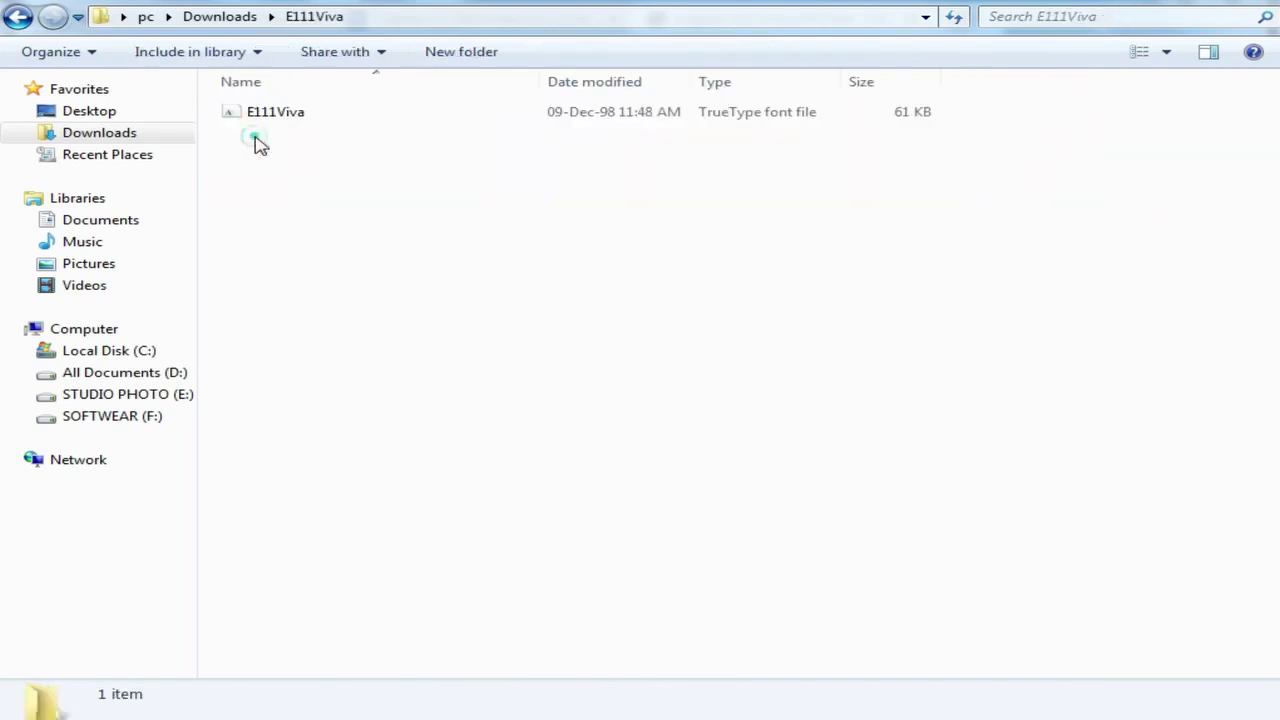
right_click(298, 123)
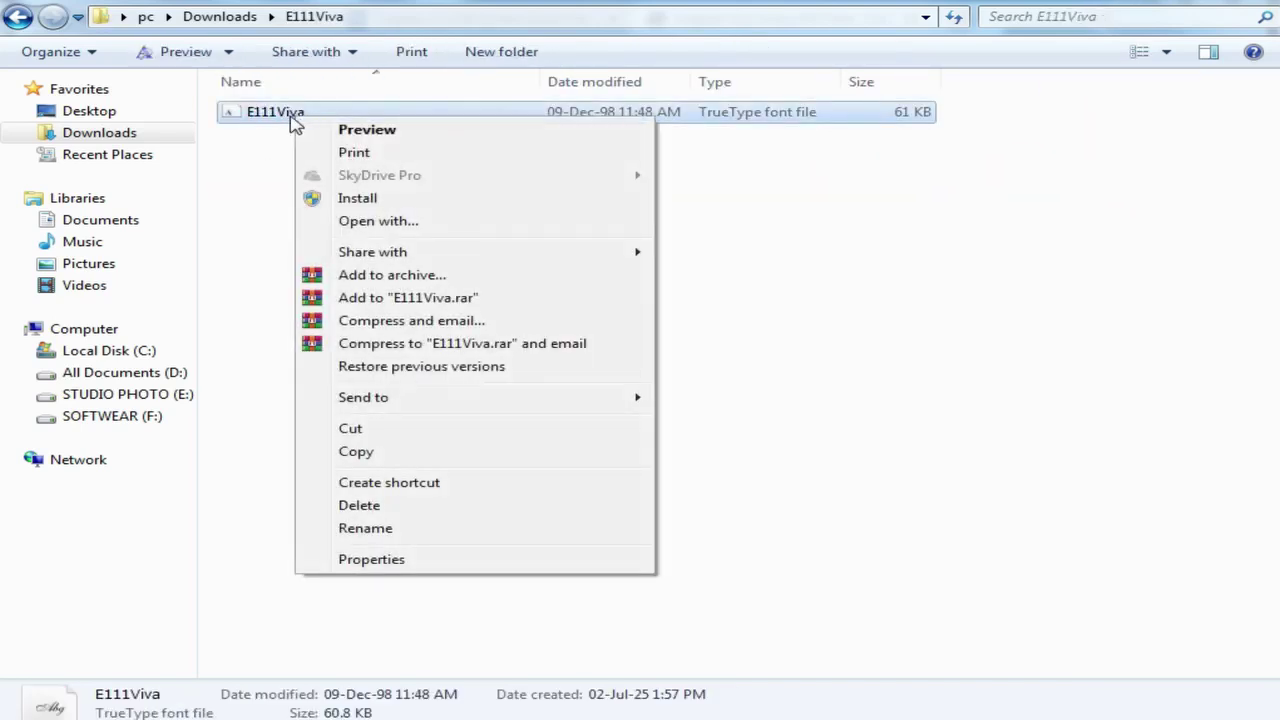
double_click(291, 114)
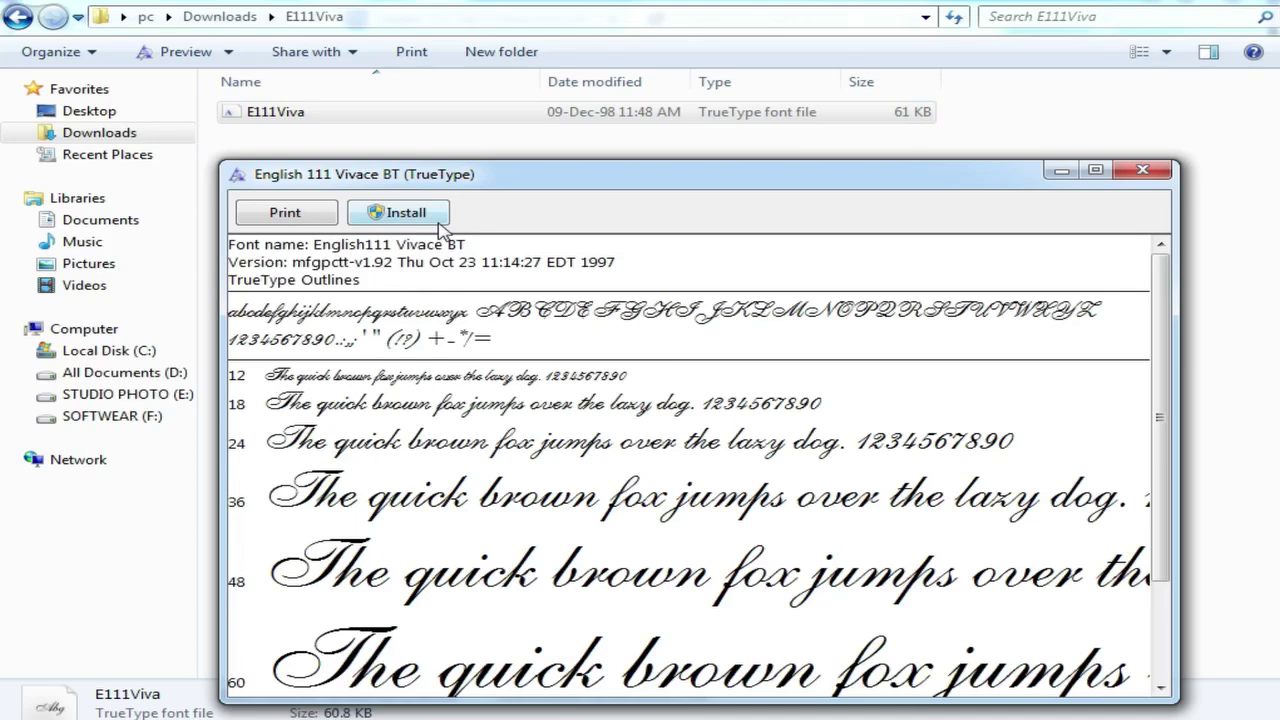
left_click(418, 215)
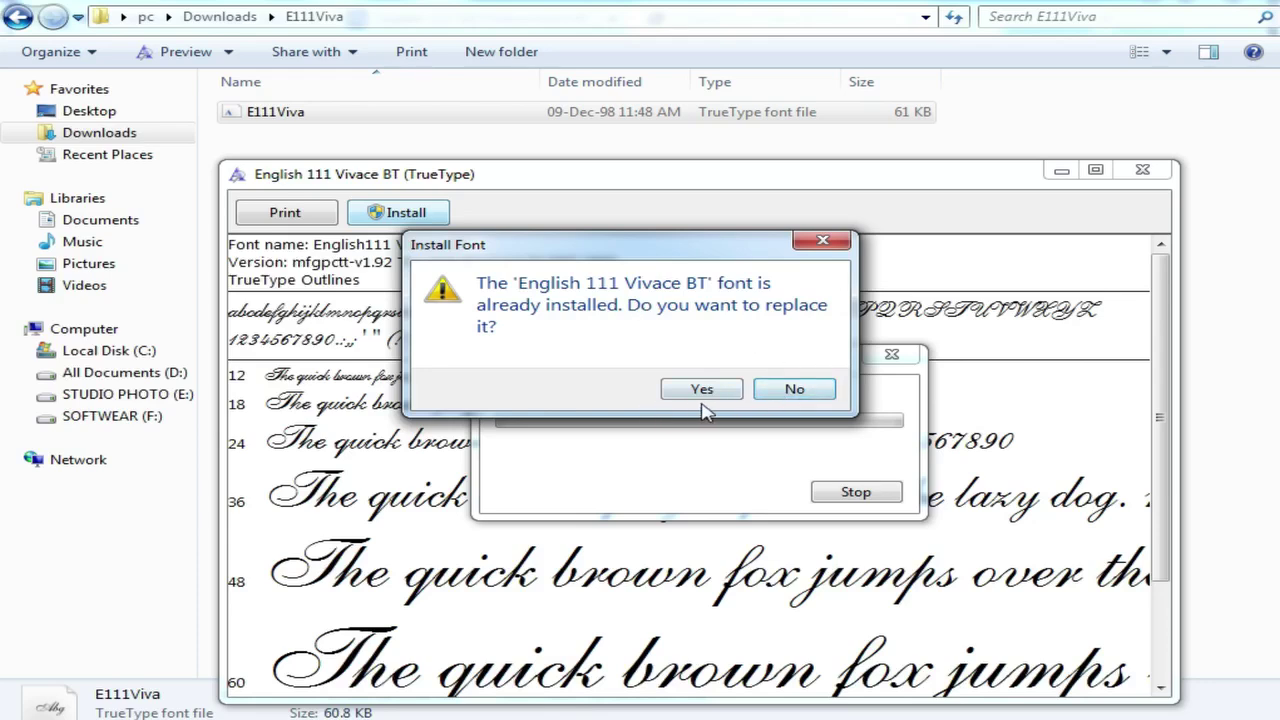
left_click(803, 393)
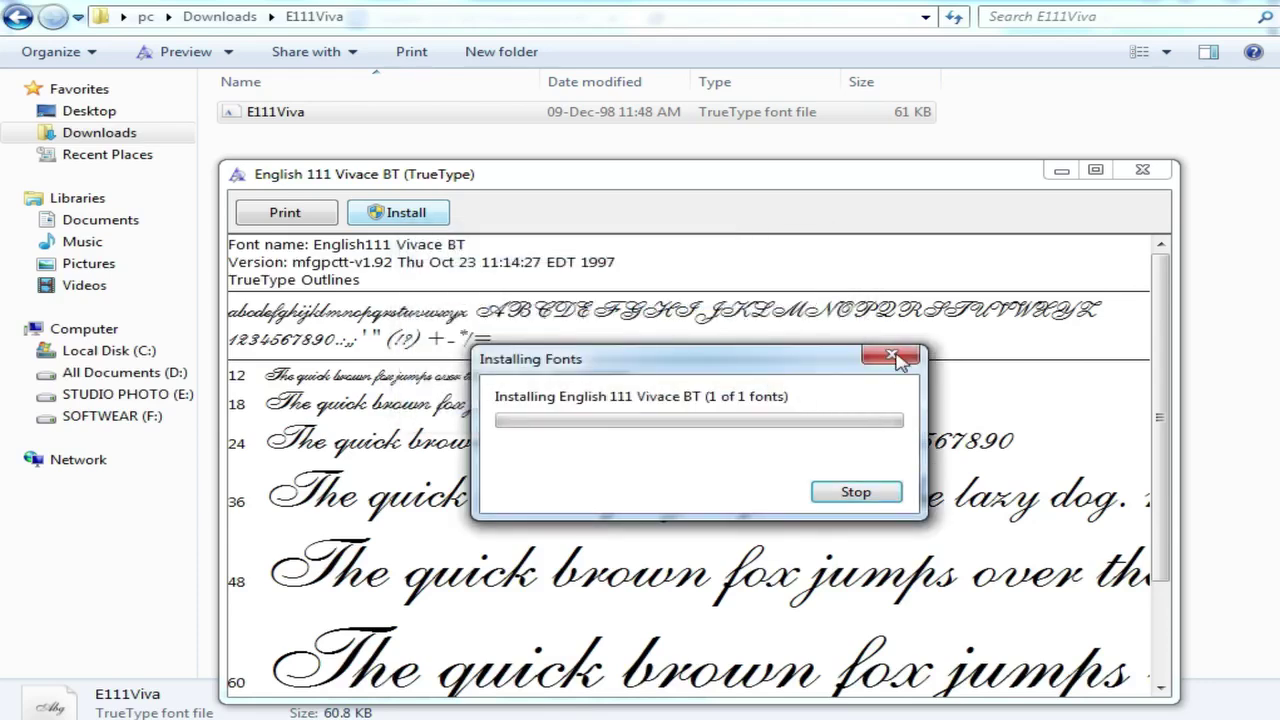
left_click(1143, 170)
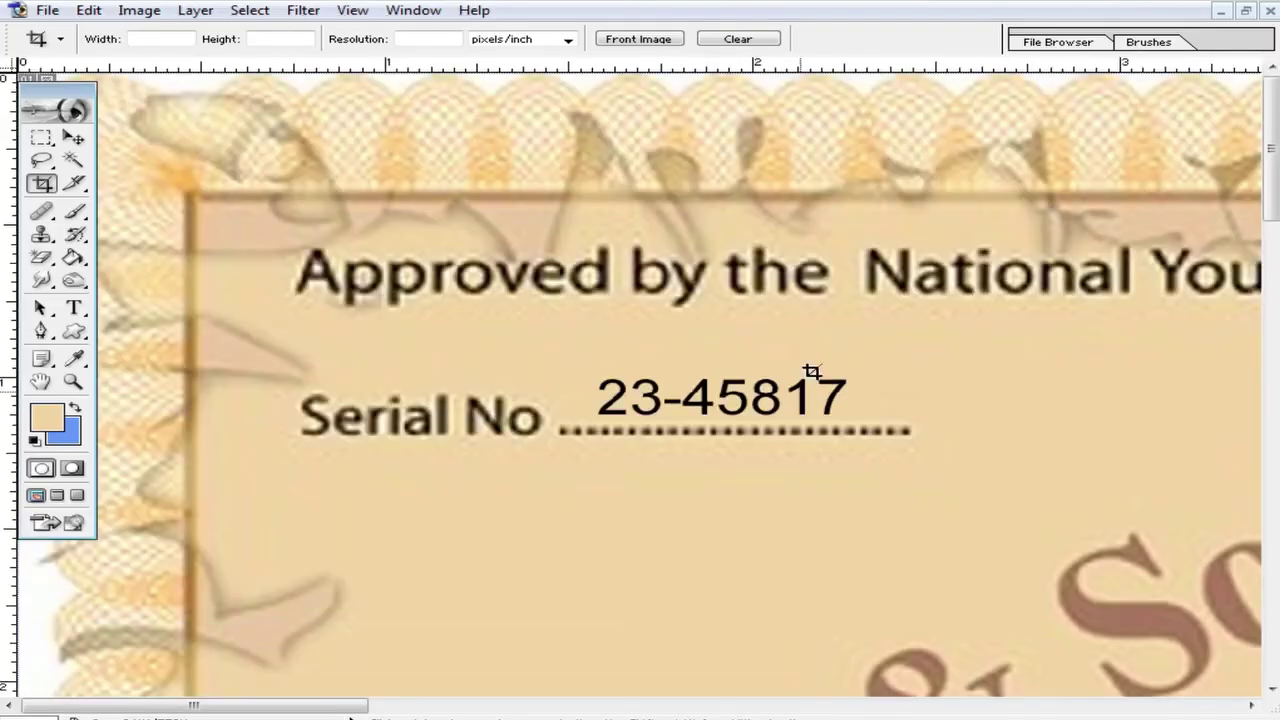
left_click(972, 495, "alt")
left_click(972, 495, "alt")
left_click(972, 495, "alt")
left_click_drag(848, 546, 838, 312)
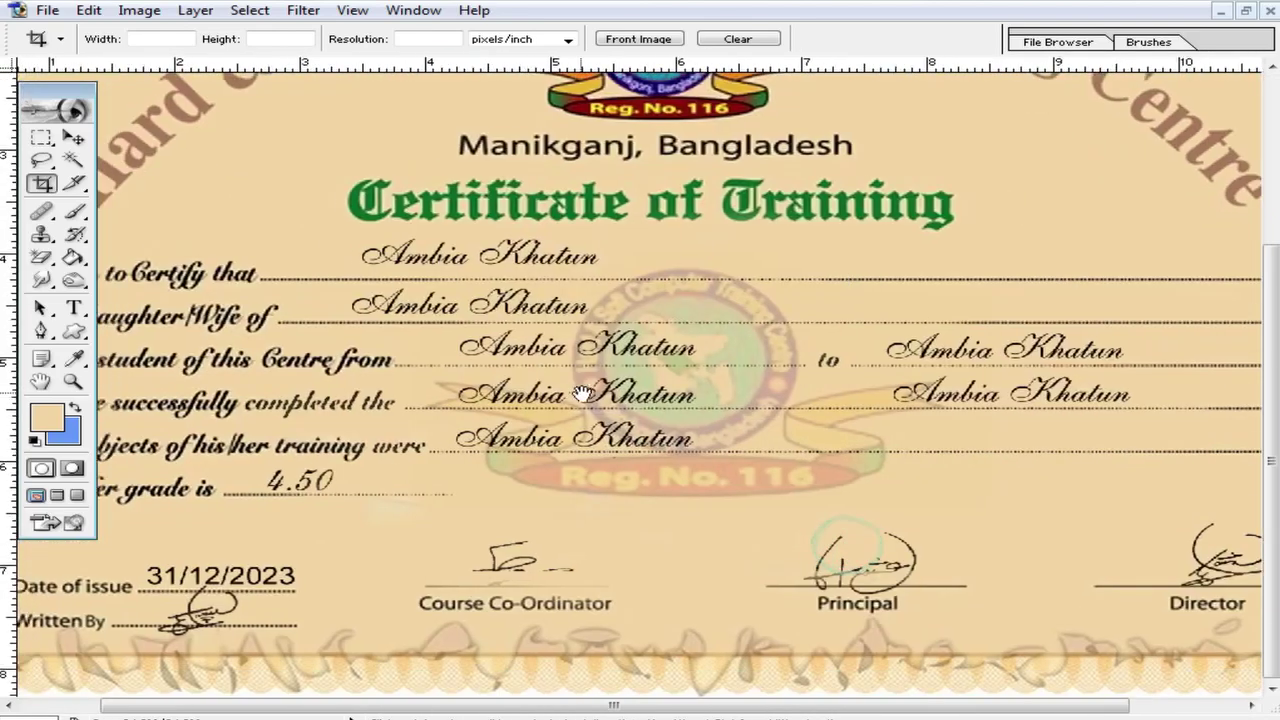
left_click(560, 401, "ctrl")
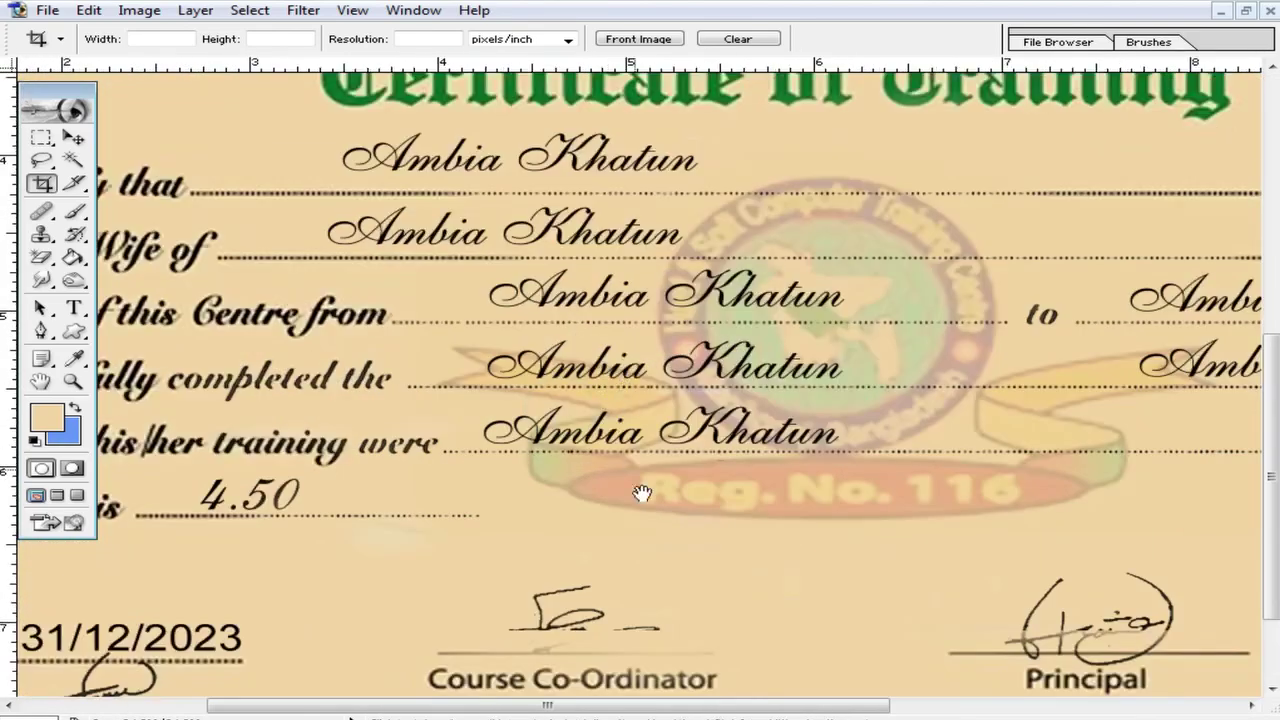
left_click_drag(1000, 369, 743, 457)
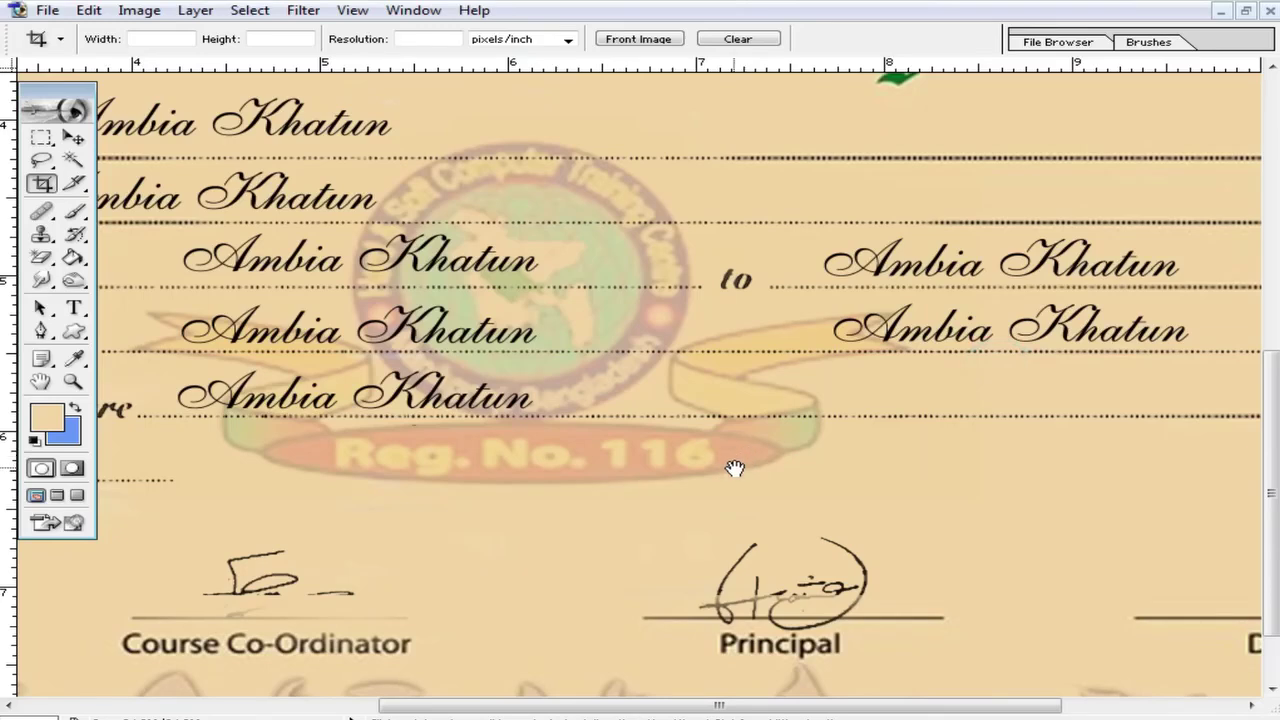
scroll(835, 445, "up", 5)
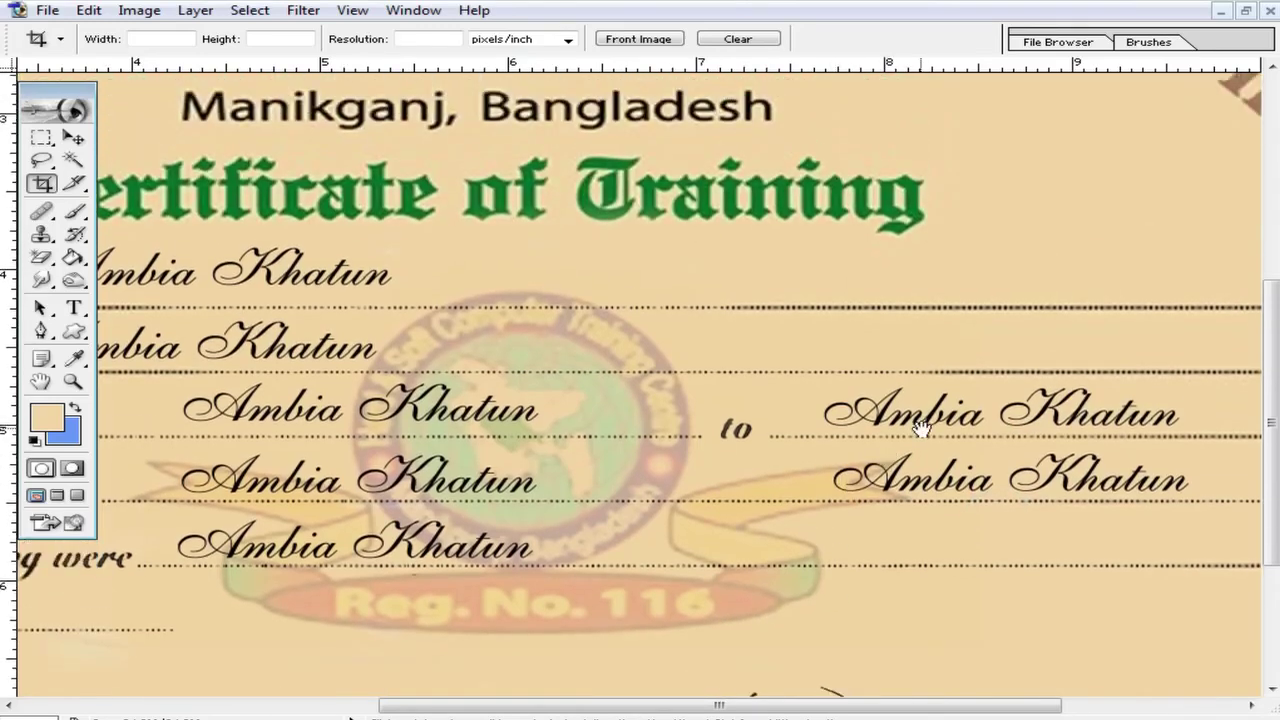
left_click(1020, 388, "ctrl+alt")
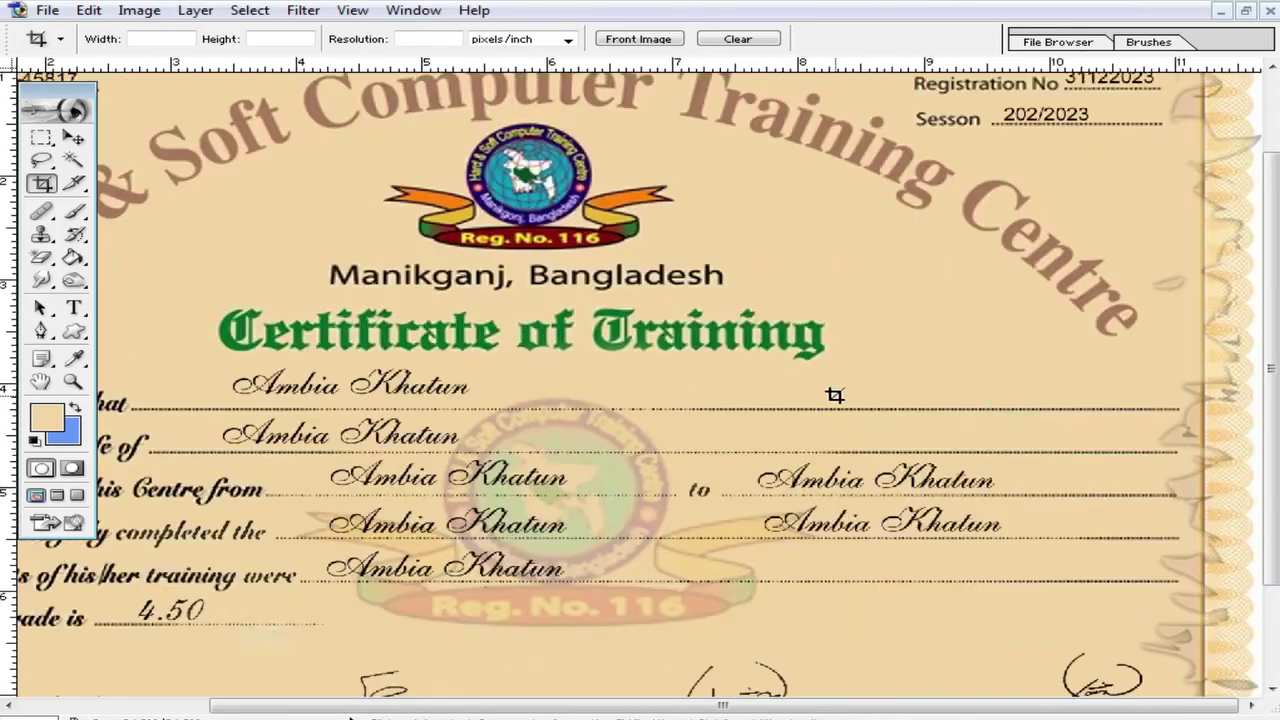